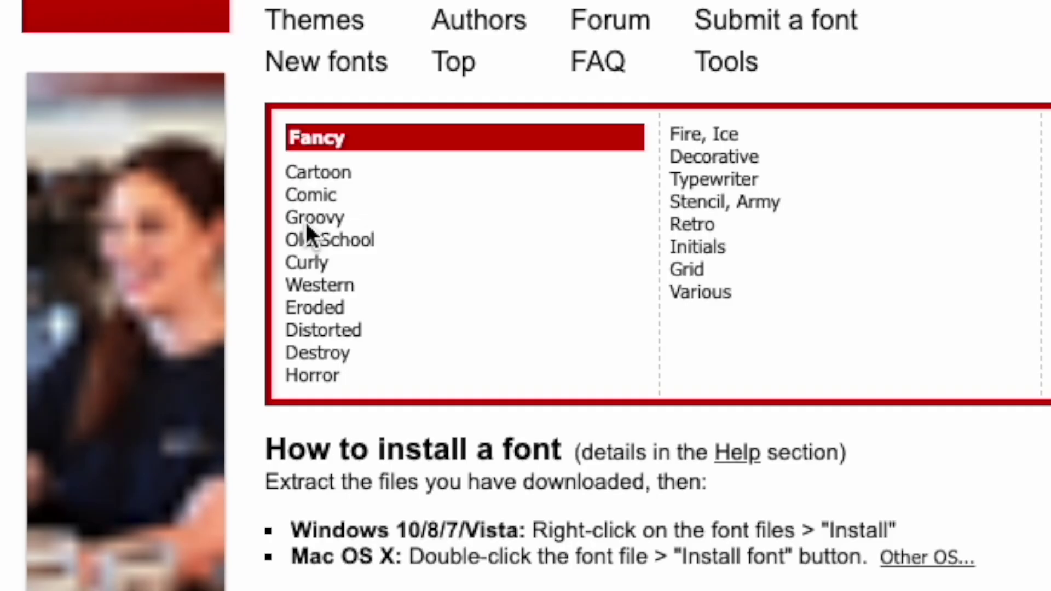
Open the Groovy font category and filter it to Public domain / GPL / OFL and 100% Free fonts
{"action": "left_click", "coordinate": [305, 219]}
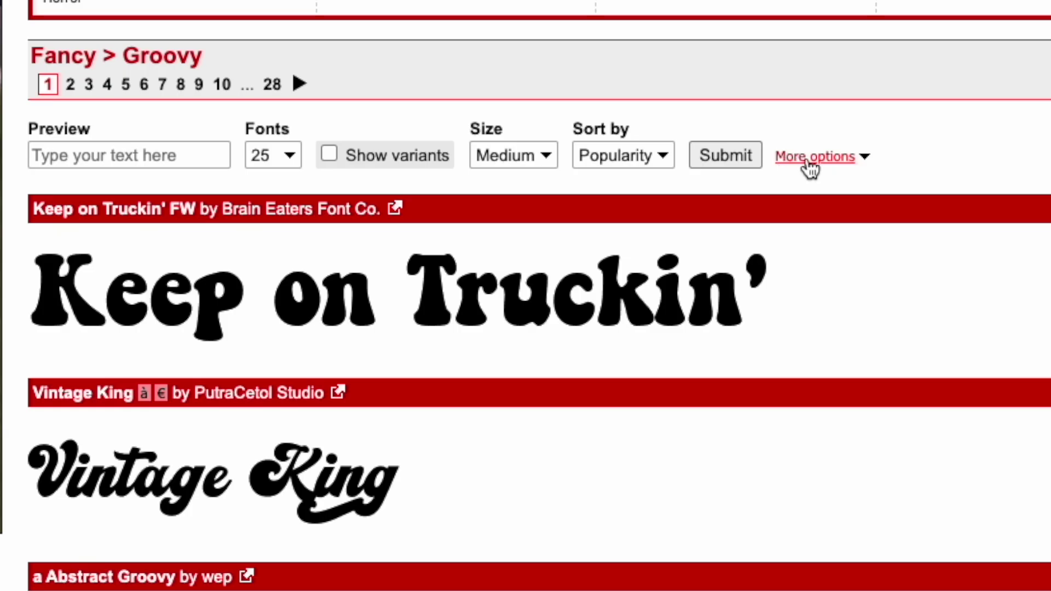
{"action": "left_click", "coordinate": [807, 159]}
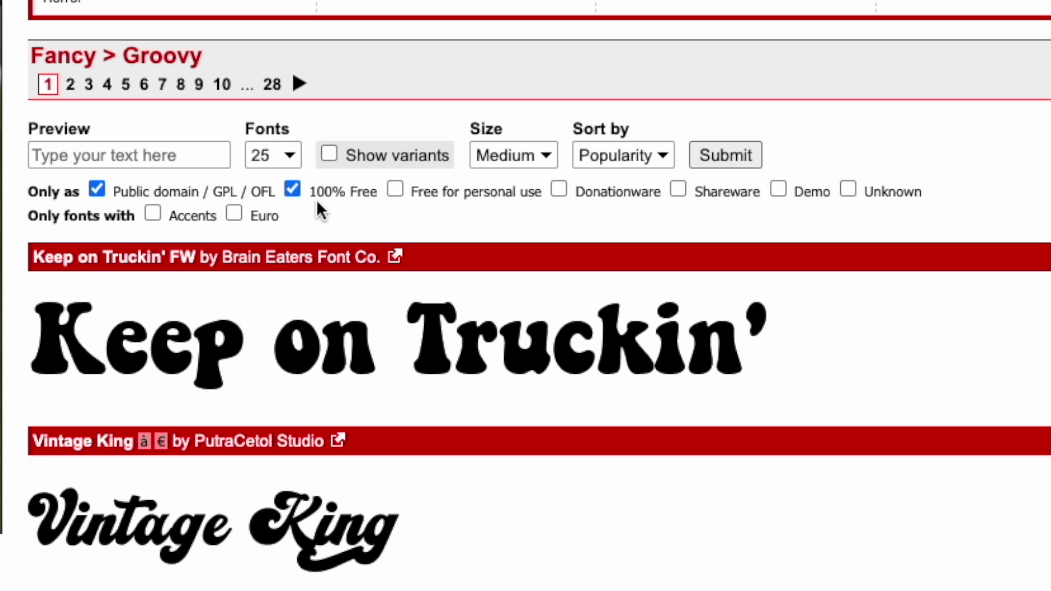
{"action": "left_click", "coordinate": [734, 151]}
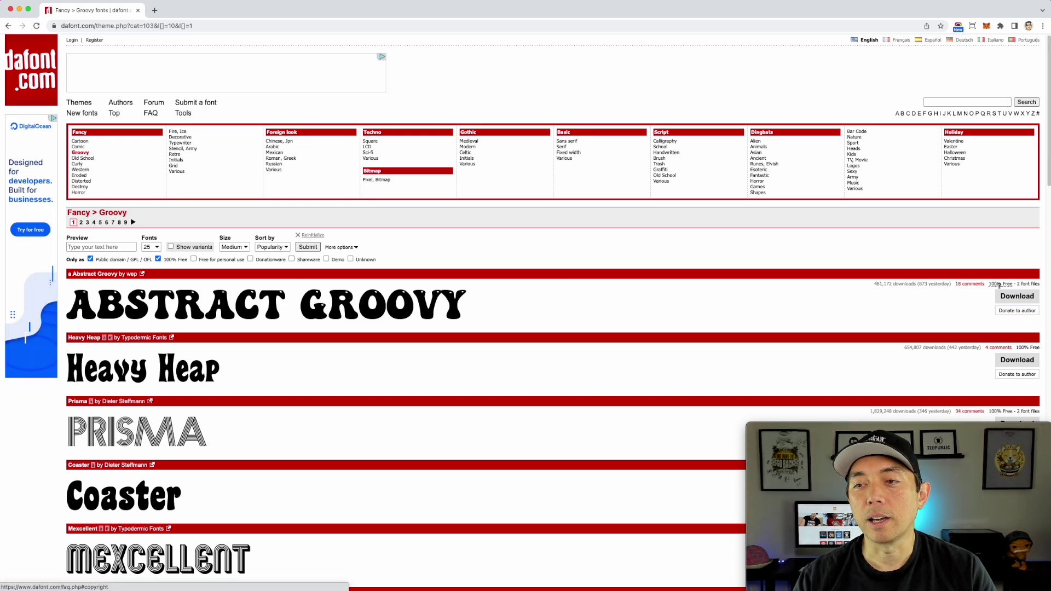
Look through the filtered Groovy fonts for a style that suits the lettering design
{"action": "scroll", "coordinate": [300, 323], "scroll_direction": "down", "scroll_amount": 5}
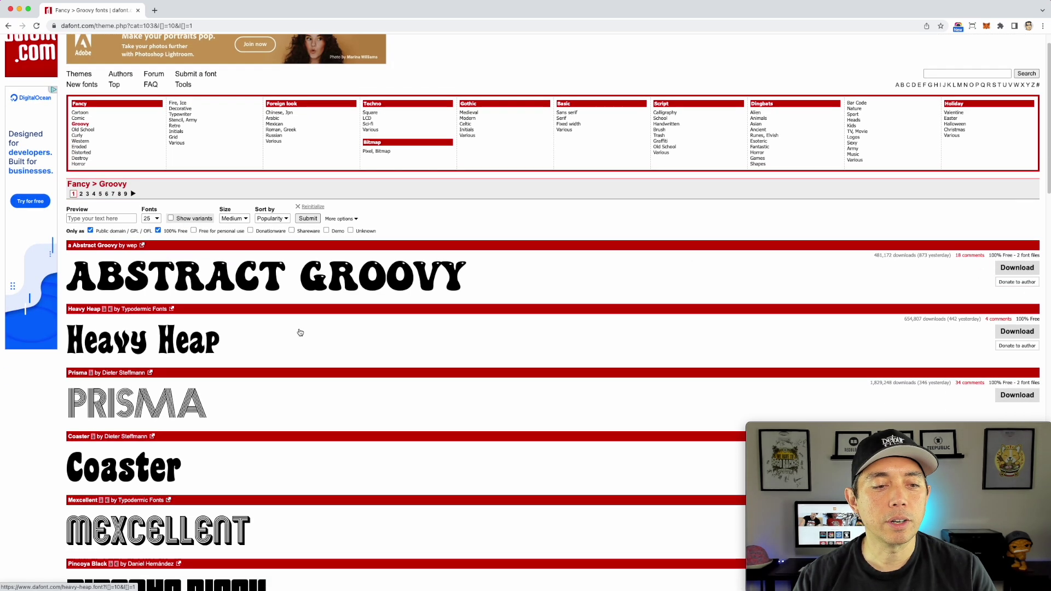
{"action": "scroll", "coordinate": [388, 346], "scroll_direction": "down", "scroll_amount": 3}
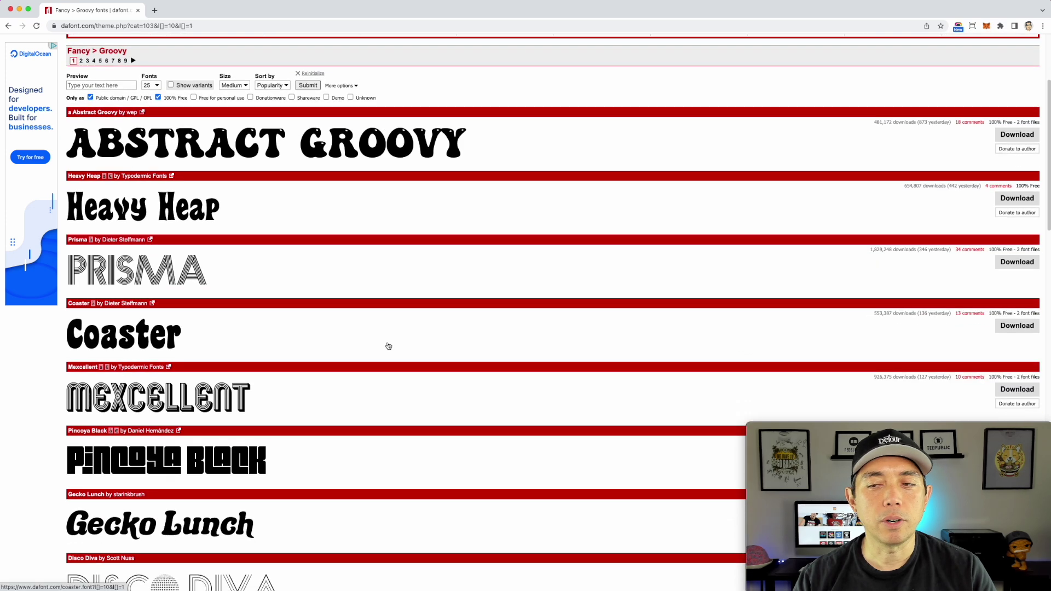
{"action": "scroll", "coordinate": [388, 345], "scroll_direction": "down", "scroll_amount": 3}
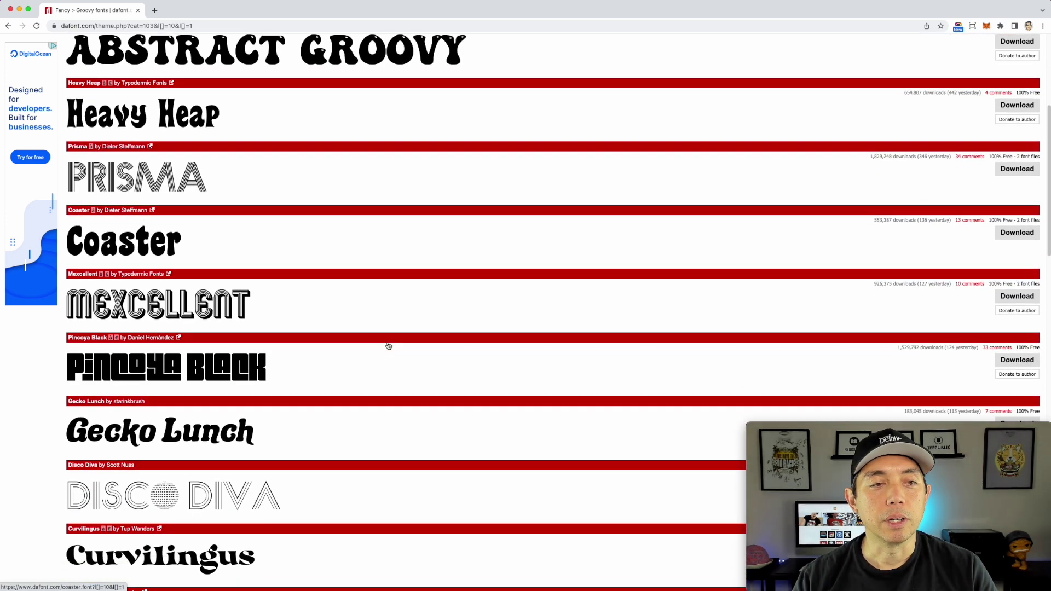
{"action": "scroll", "coordinate": [389, 346], "scroll_direction": "up", "scroll_amount": 5}
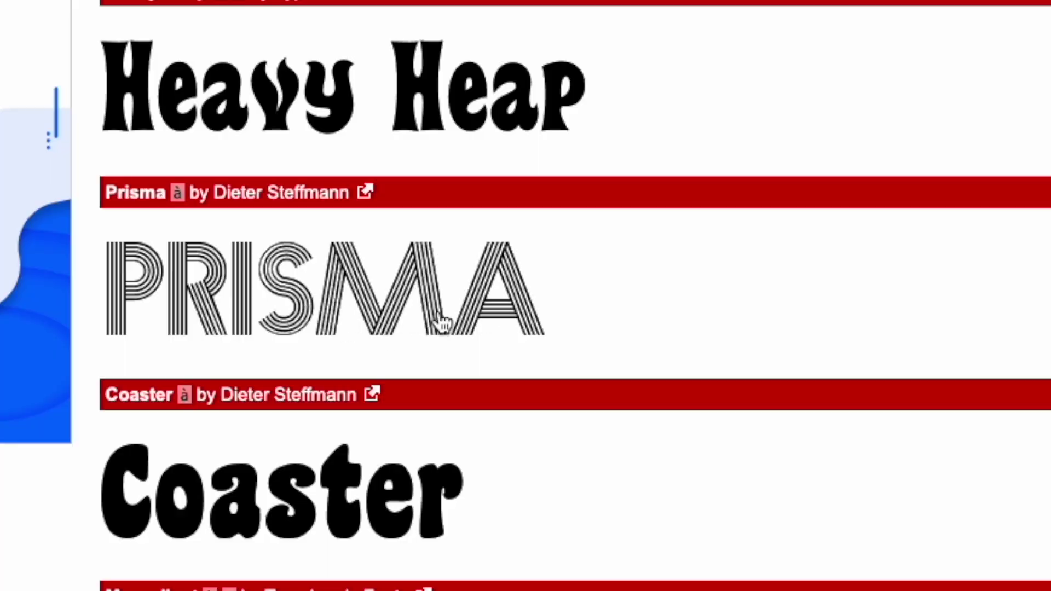
{"action": "scroll", "coordinate": [176, 271], "scroll_direction": "down", "scroll_amount": 1}
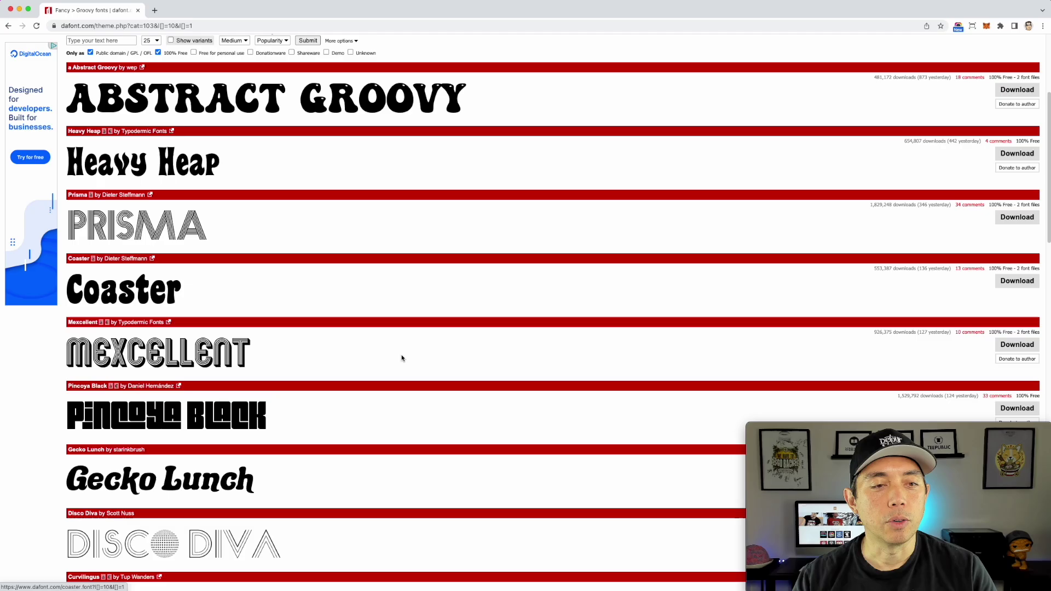
{"action": "scroll", "coordinate": [403, 359], "scroll_direction": "down", "scroll_amount": 3}
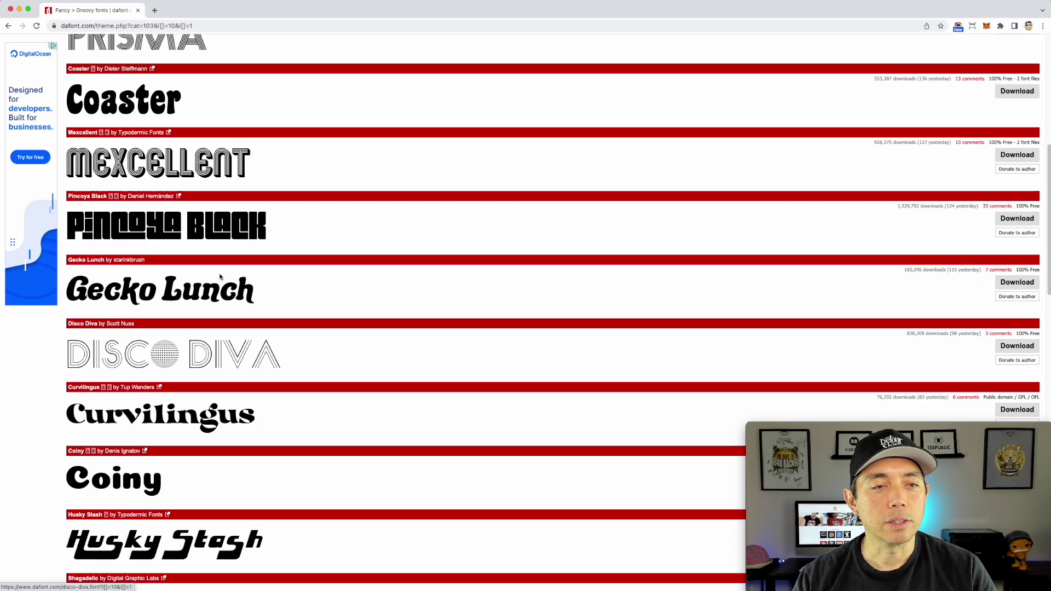
{"action": "scroll", "coordinate": [328, 237], "scroll_direction": "down", "scroll_amount": 10}
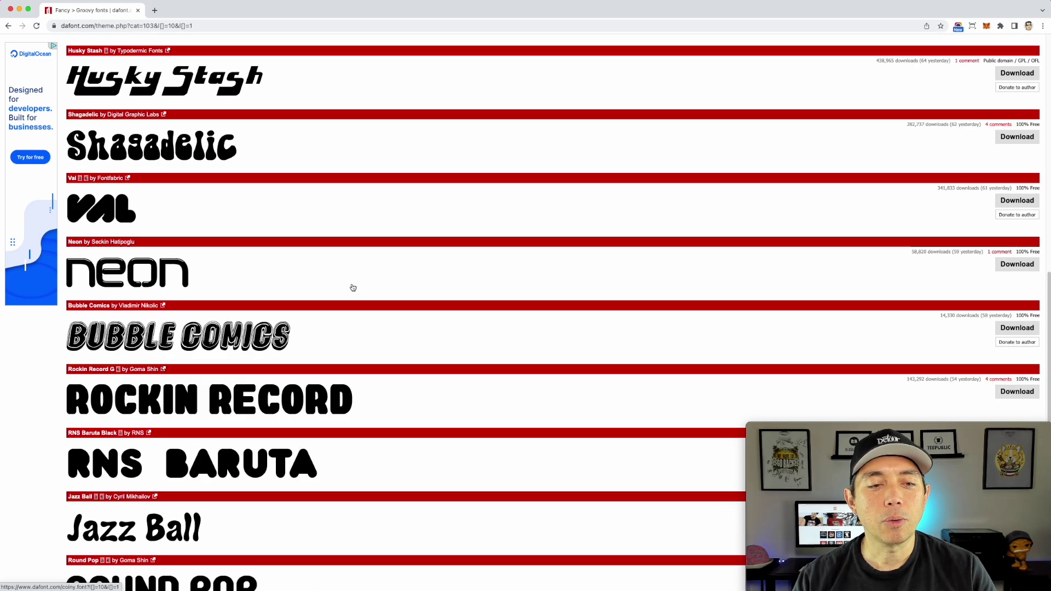
{"action": "scroll", "coordinate": [353, 287], "scroll_direction": "down", "scroll_amount": 6}
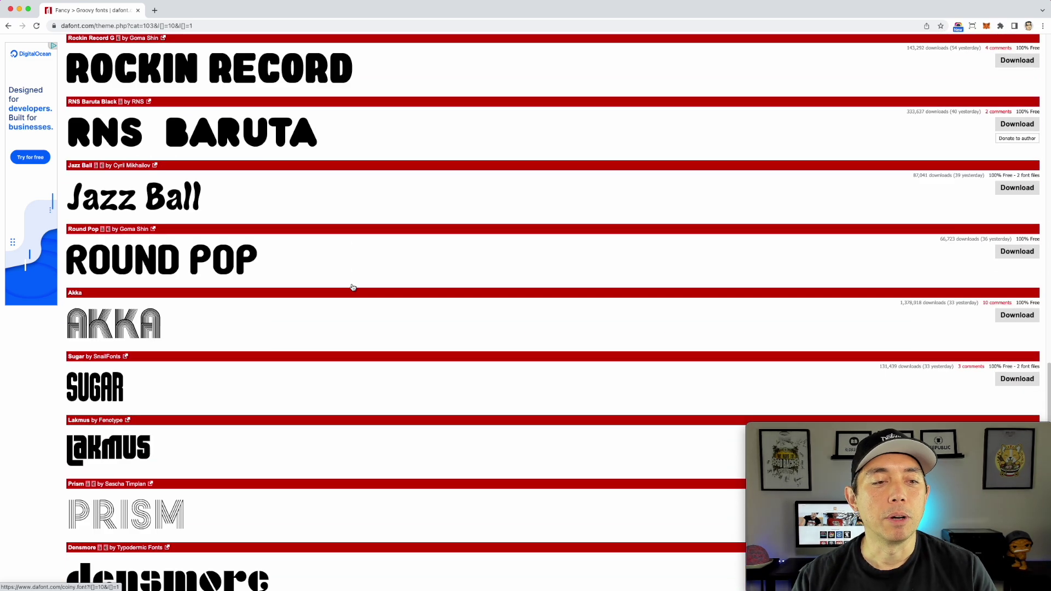
{"action": "scroll", "coordinate": [353, 288], "scroll_direction": "down", "scroll_amount": 2}
{"action": "scroll", "coordinate": [353, 287], "scroll_direction": "up", "scroll_amount": 8}
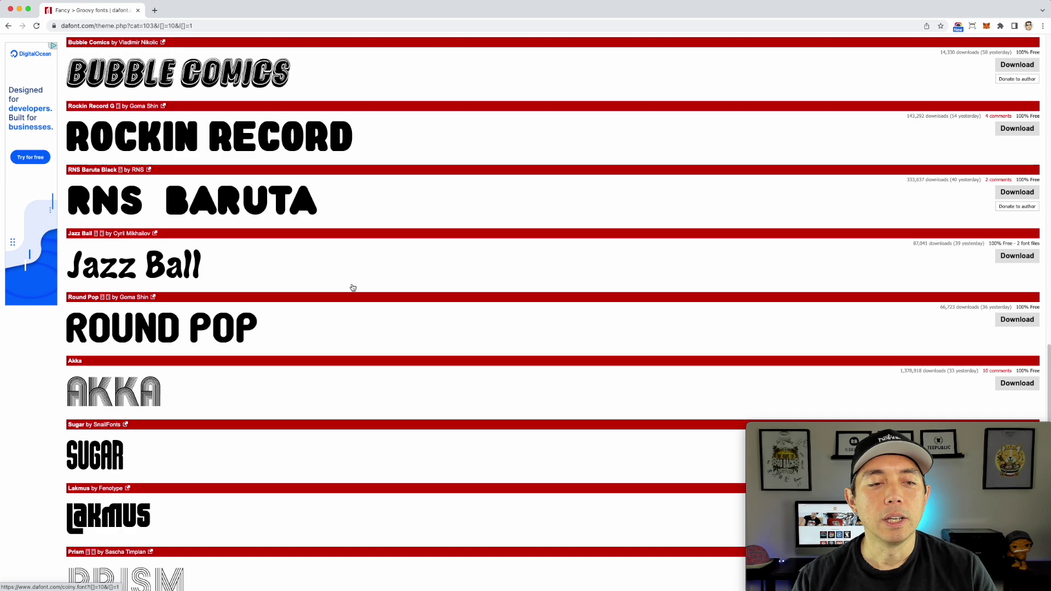
{"action": "scroll", "coordinate": [353, 288], "scroll_direction": "up", "scroll_amount": 5}
{"action": "scroll", "coordinate": [353, 288], "scroll_direction": "up", "scroll_amount": 7}
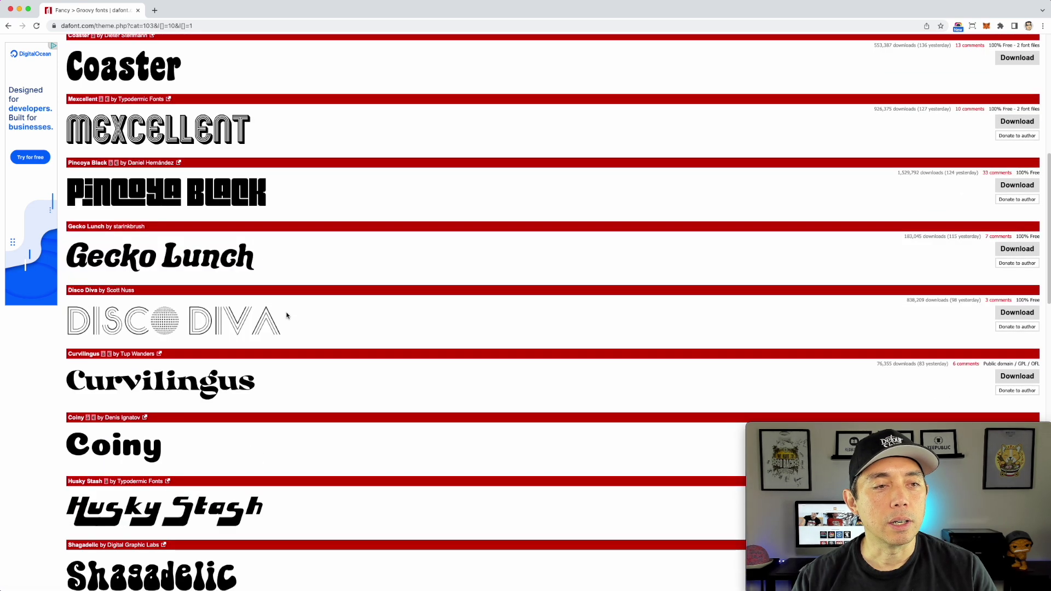
{"action": "scroll", "coordinate": [288, 317], "scroll_direction": "up", "scroll_amount": 4}
{"action": "scroll", "coordinate": [150, 353], "scroll_direction": "down", "scroll_amount": 1}
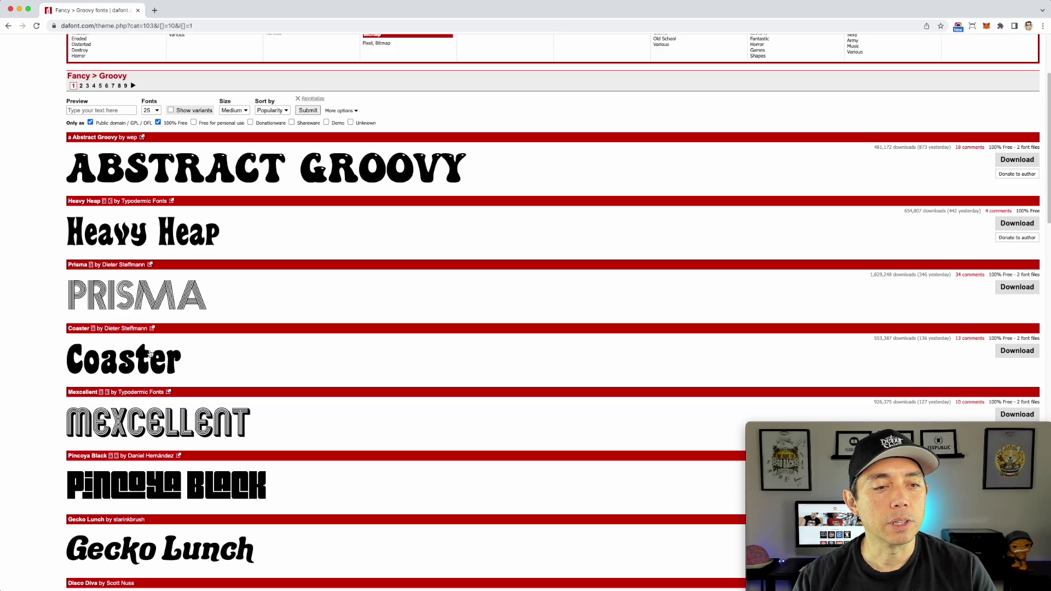
Open the Coaster font's page and examine its letters, numbers and special characters
{"action": "left_click", "coordinate": [214, 356]}
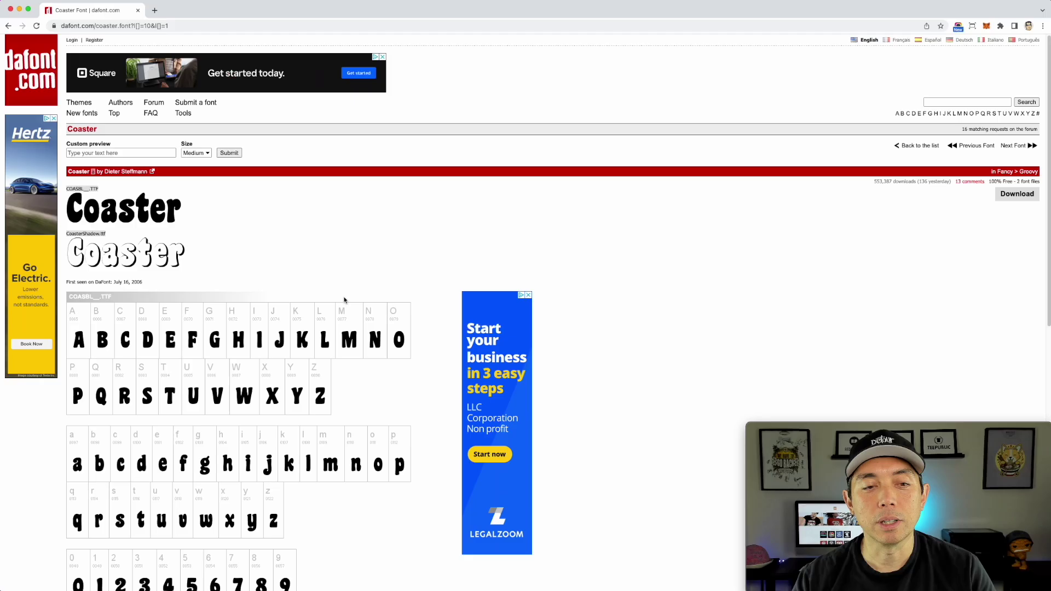
{"action": "scroll", "coordinate": [354, 345], "scroll_direction": "down", "scroll_amount": 9}
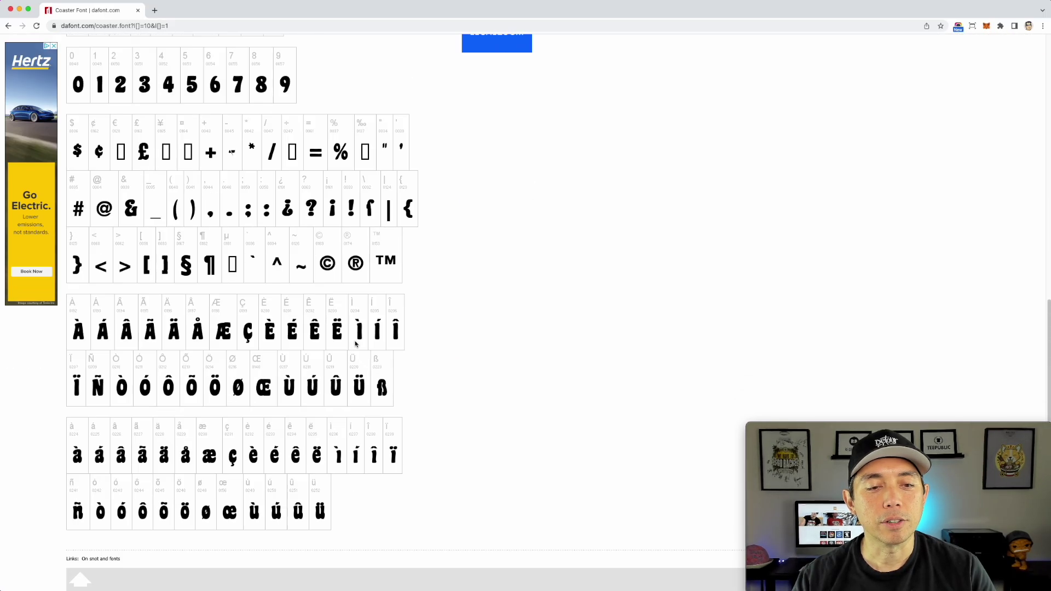
{"action": "scroll", "coordinate": [356, 344], "scroll_direction": "up", "scroll_amount": 10}
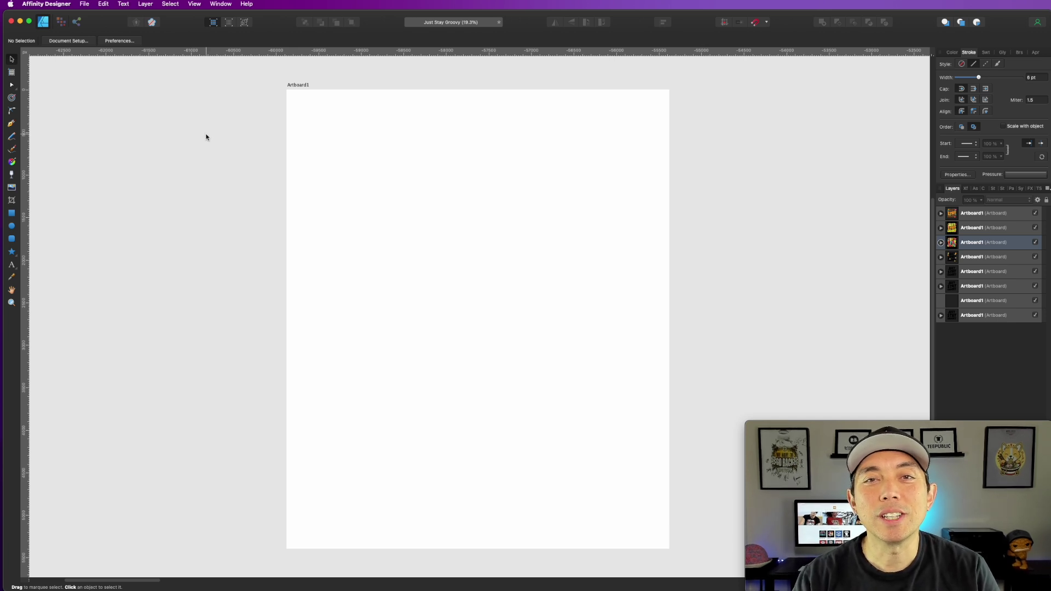
Switch to Affinity Designer, add the art text "JUst" in the artboard's upper area and enlarge it to about half the artboard's width
{"action": "left_click", "coordinate": [15, 267]}
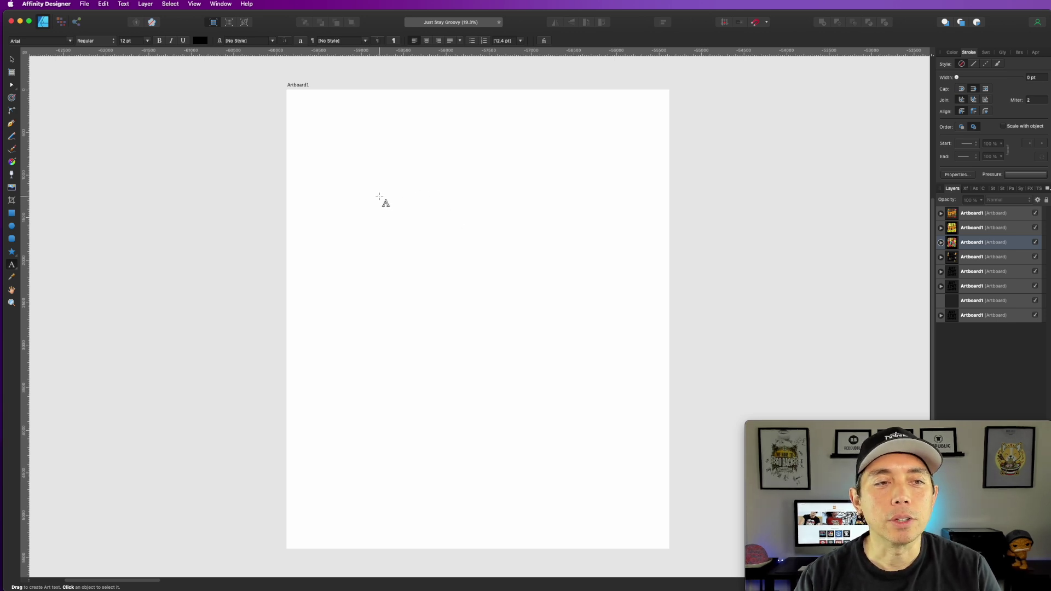
{"action": "left_click", "coordinate": [356, 186]}
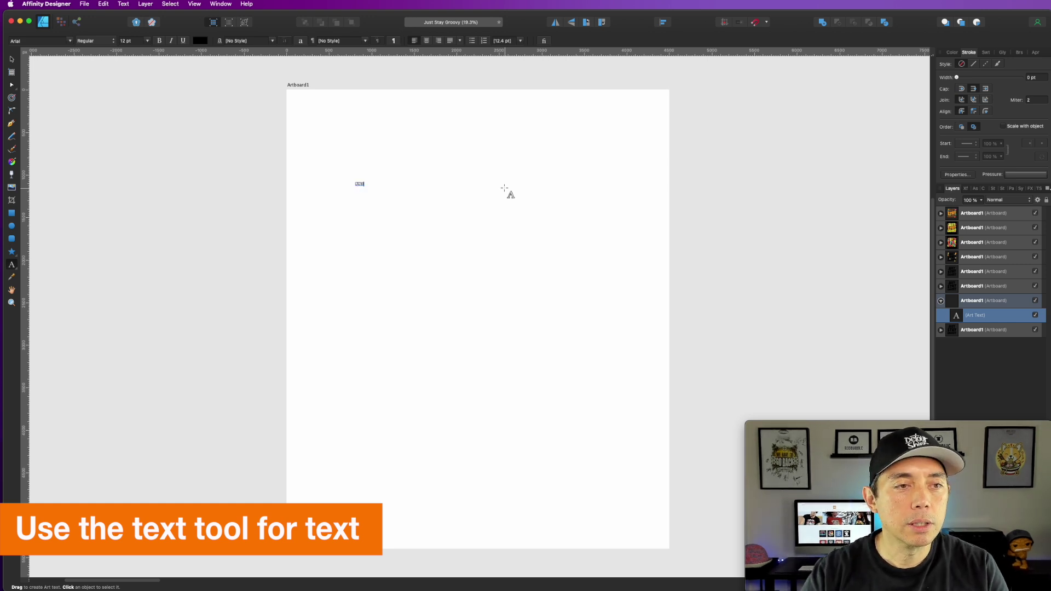
{"action": "type", "text": "Just"}
{"action": "left_click", "coordinate": [13, 59]}
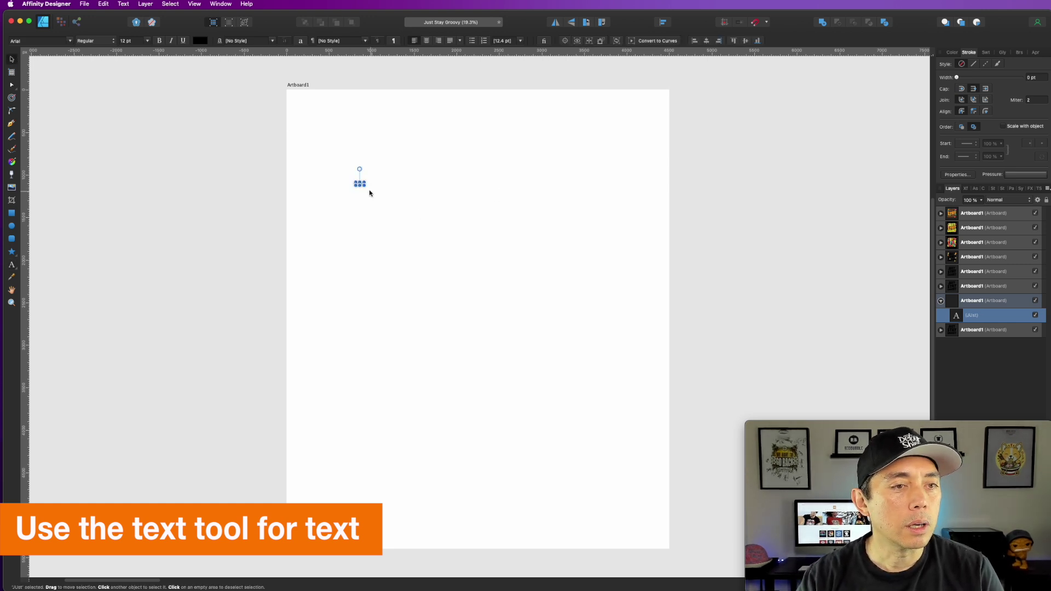
{"action": "left_click_drag", "start_coordinate": [366, 186], "coordinate": [540, 250]}
Change the font of the "JUst" text to Coaster
{"action": "double_click", "coordinate": [468, 224]}
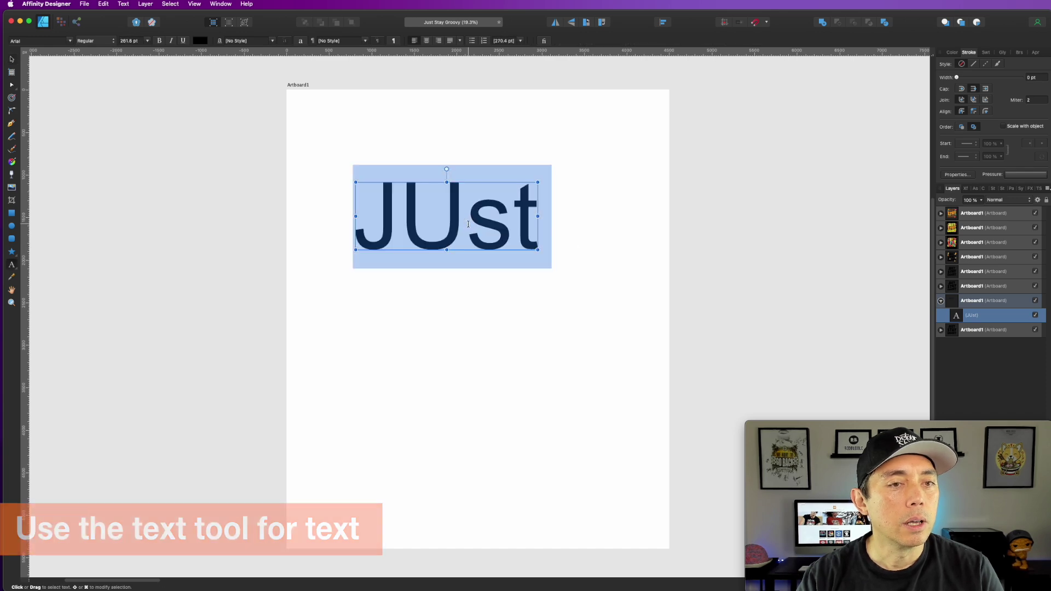
{"action": "left_click", "coordinate": [71, 42]}
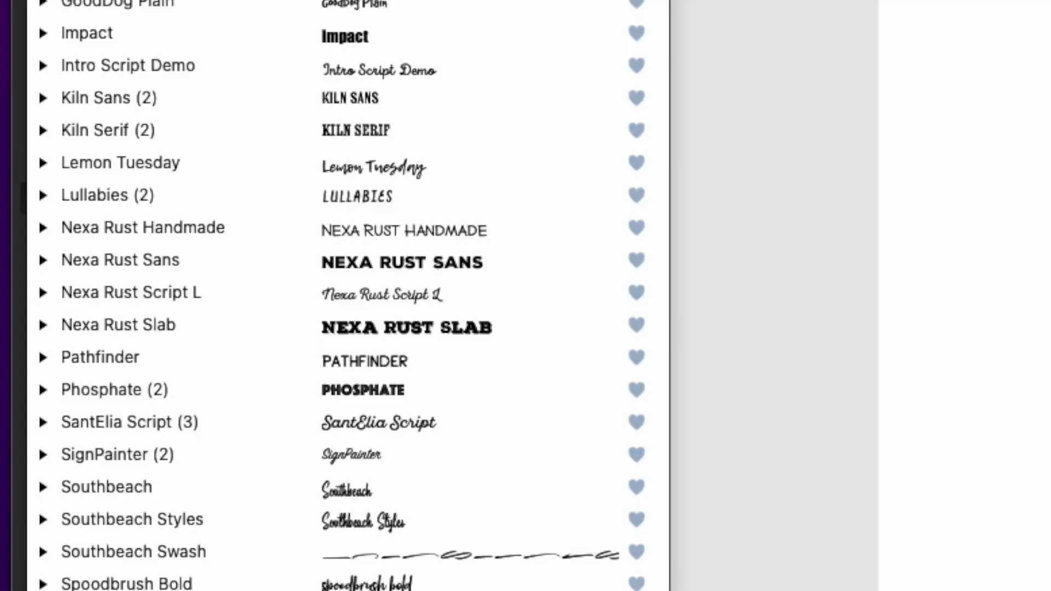
{"action": "scroll", "coordinate": [438, 263], "scroll_direction": "up", "scroll_amount": 15}
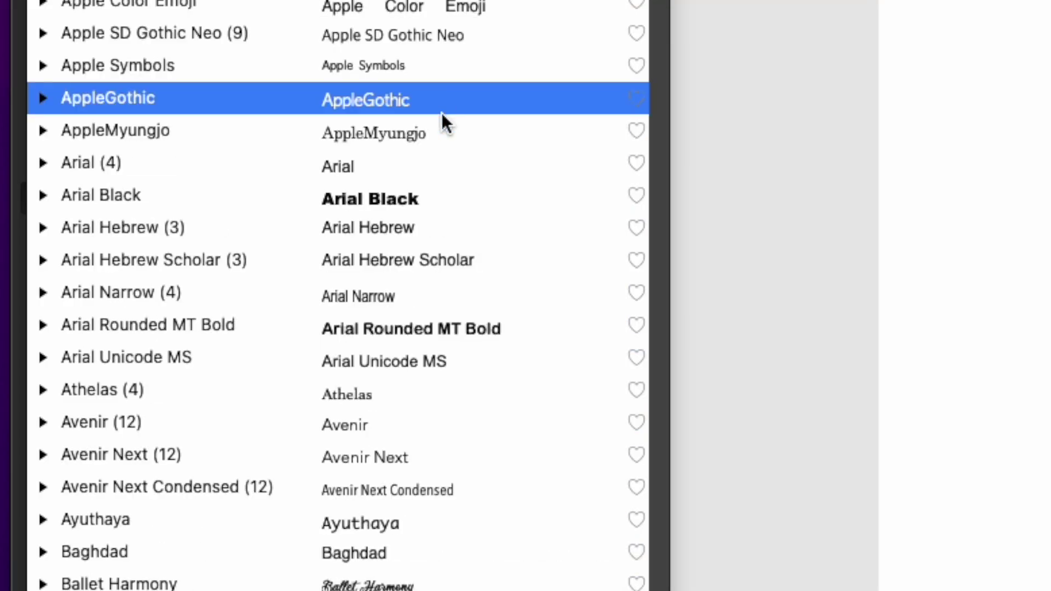
{"action": "scroll", "coordinate": [443, 261], "scroll_direction": "down", "scroll_amount": 10}
{"action": "scroll", "coordinate": [442, 270], "scroll_direction": "down", "scroll_amount": 3}
{"action": "left_click", "coordinate": [204, 257]}
Replace the lowercase "st" with "ST" so the text reads JUST in capitals
{"action": "left_click", "coordinate": [485, 205]}
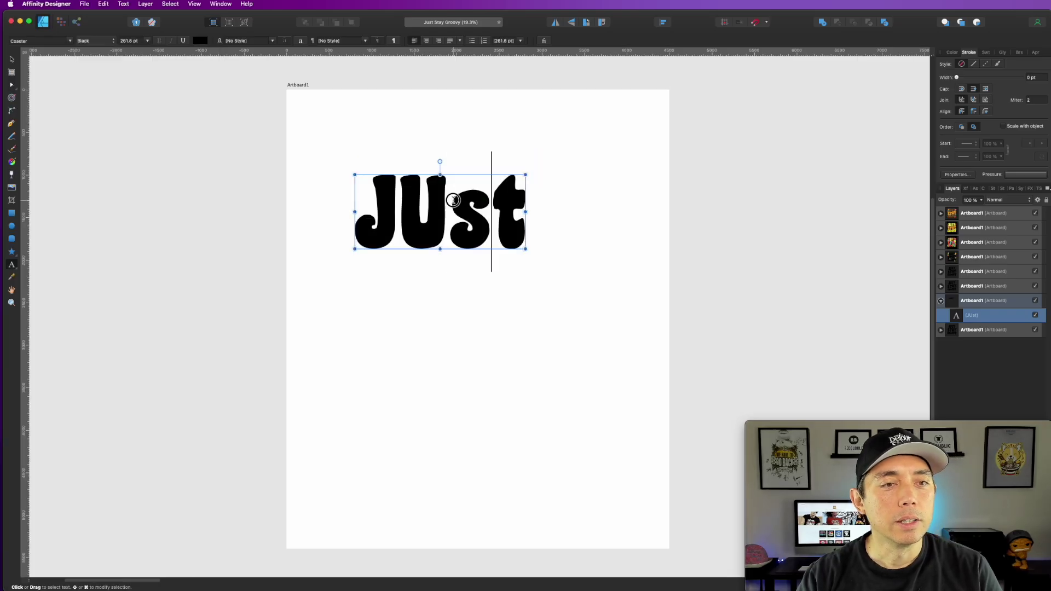
{"action": "left_click_drag", "start_coordinate": [453, 201], "coordinate": [533, 196]}
{"action": "key", "text": "Right"}
{"action": "key", "text": "BackSpace"}
{"action": "key", "text": "BackSpace"}
{"action": "type", "text": "ST"}
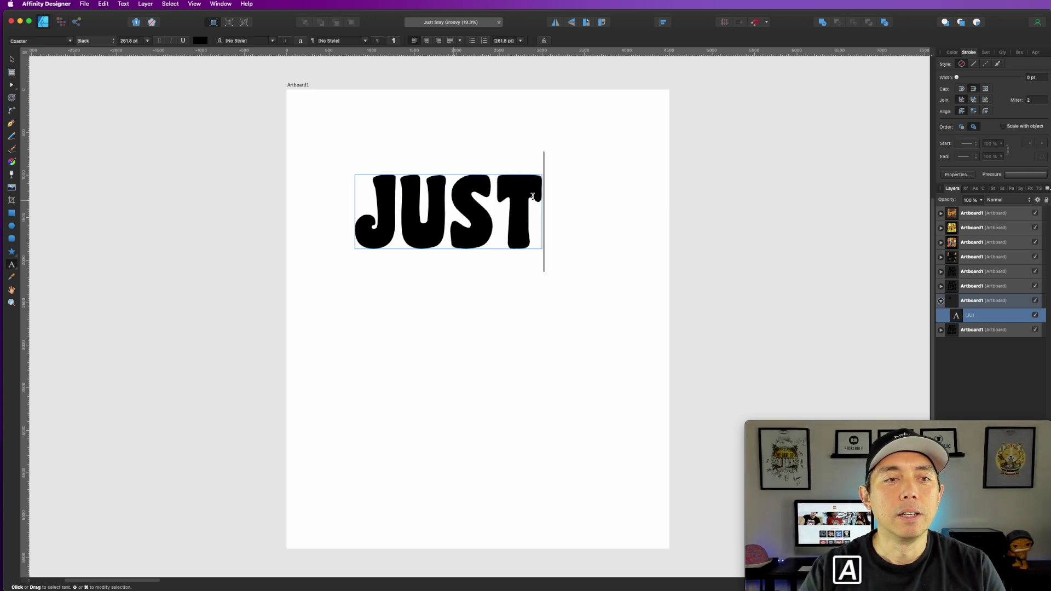
{"action": "key", "text": "Escape"}
Move the JUST text up near the artboard's top edge and place two copies of it below
{"action": "left_click", "coordinate": [11, 60]}
{"action": "left_click", "coordinate": [135, 99]}
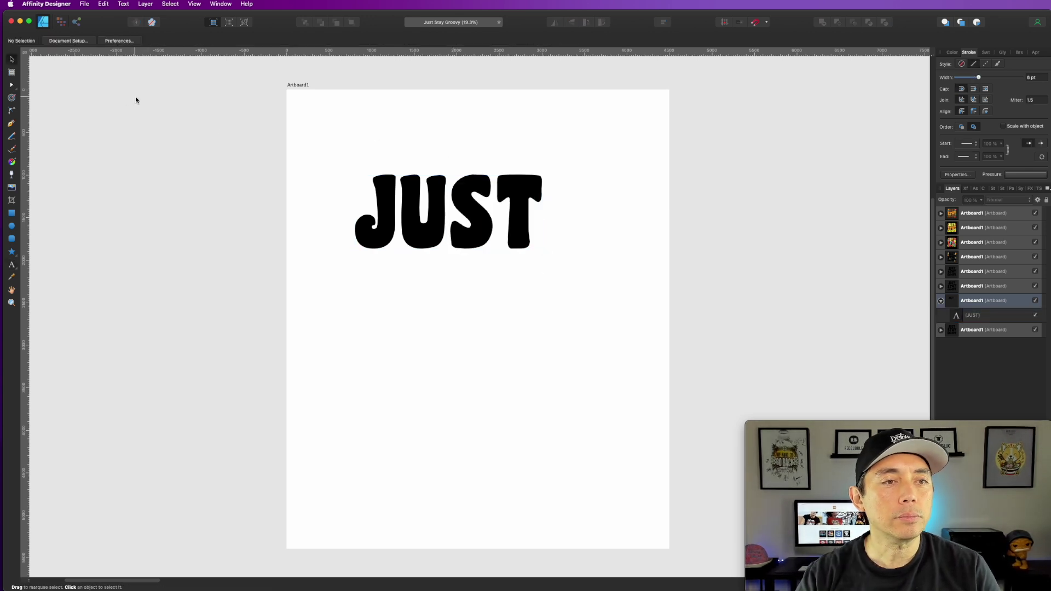
{"action": "left_click_drag", "start_coordinate": [491, 220], "coordinate": [488, 173]}
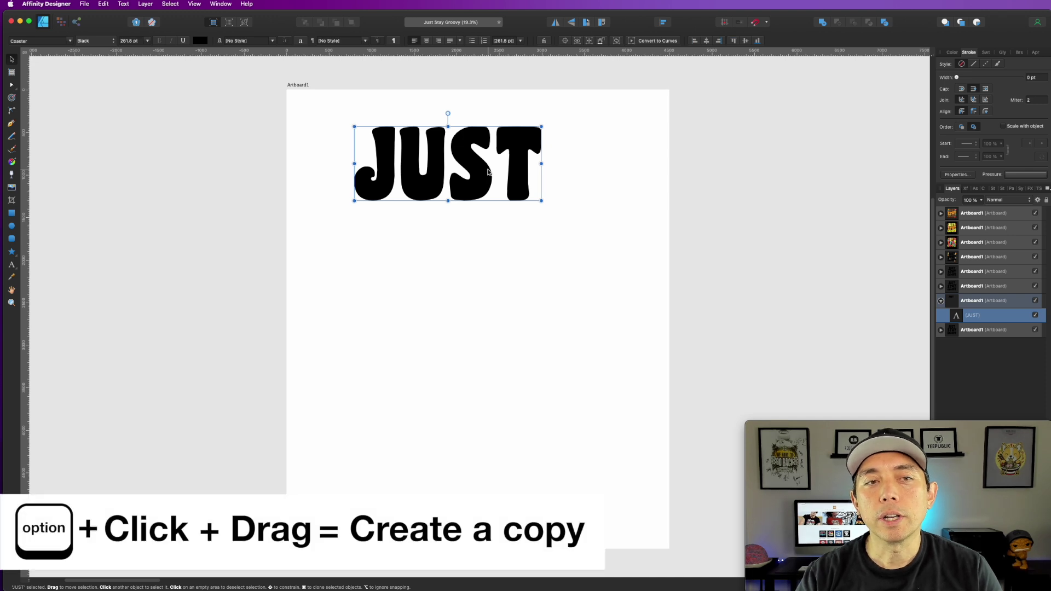
{"action": "left_click_drag", "start_coordinate": [479, 173], "coordinate": [493, 387]}
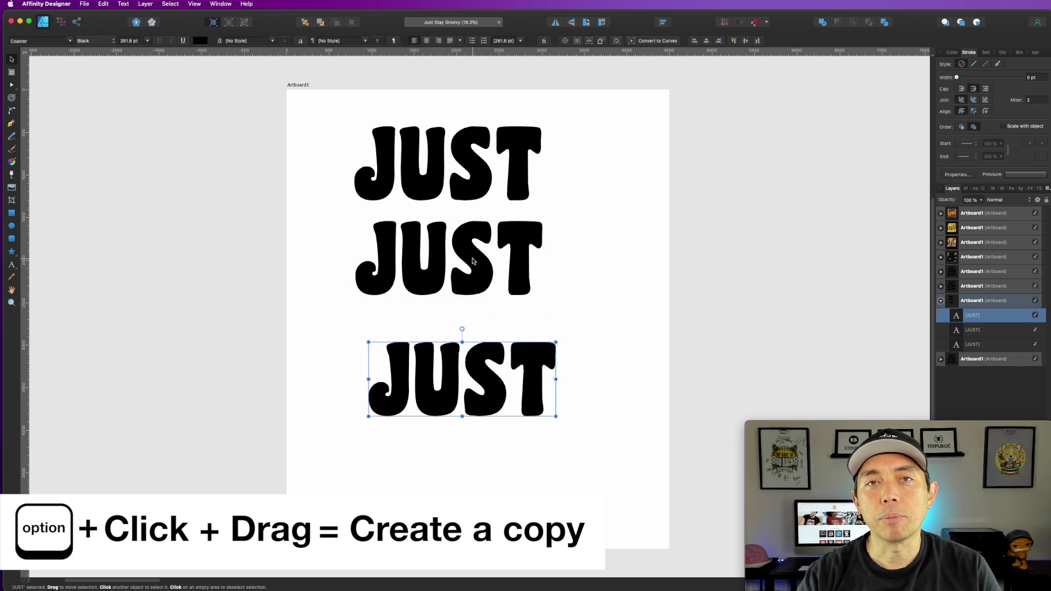
Change the middle copy's text to STAY and the lowest copy's text to GROOVY
{"action": "double_click", "coordinate": [474, 261]}
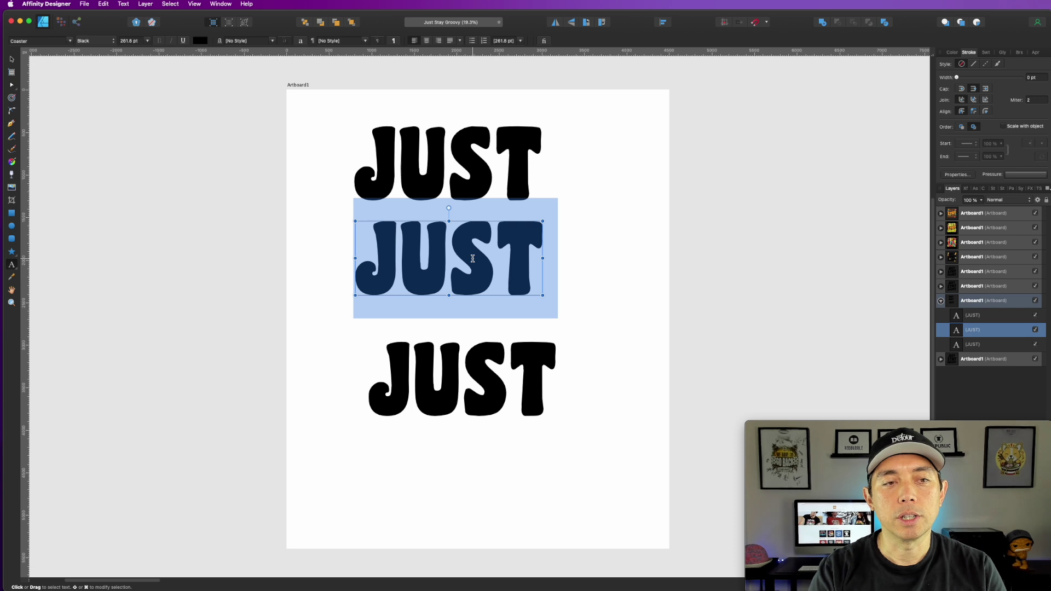
{"action": "type", "text": "STAY"}
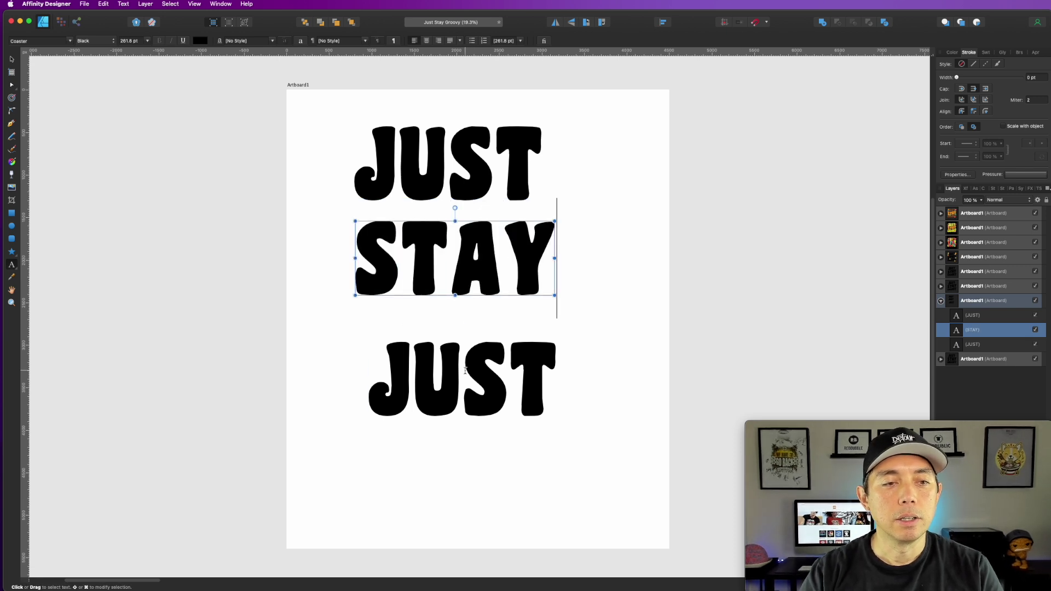
{"action": "left_click", "coordinate": [465, 370]}
{"action": "double_click", "coordinate": [465, 370]}
{"action": "type", "text": "GROOOVY"}
{"action": "key", "text": "Escape"}
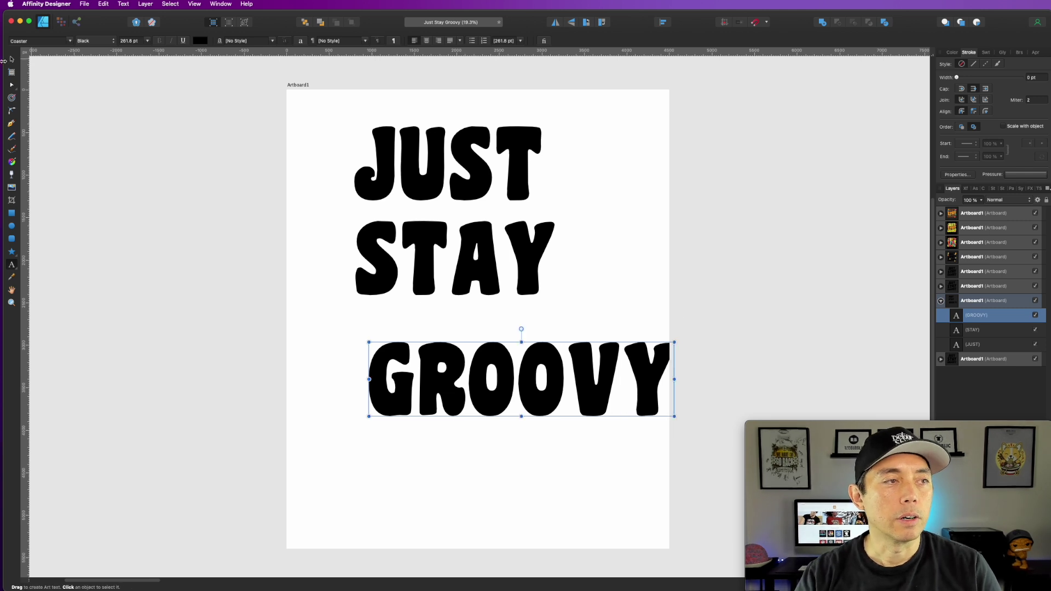
Shift GROOVY to fit within the artboard, then place STAY just above it, enlarged to about 70% of the artboard's width
{"action": "left_click", "coordinate": [12, 59]}
{"action": "left_click_drag", "start_coordinate": [533, 379], "coordinate": [486, 400]}
{"action": "left_click_drag", "start_coordinate": [454, 252], "coordinate": [429, 309]}
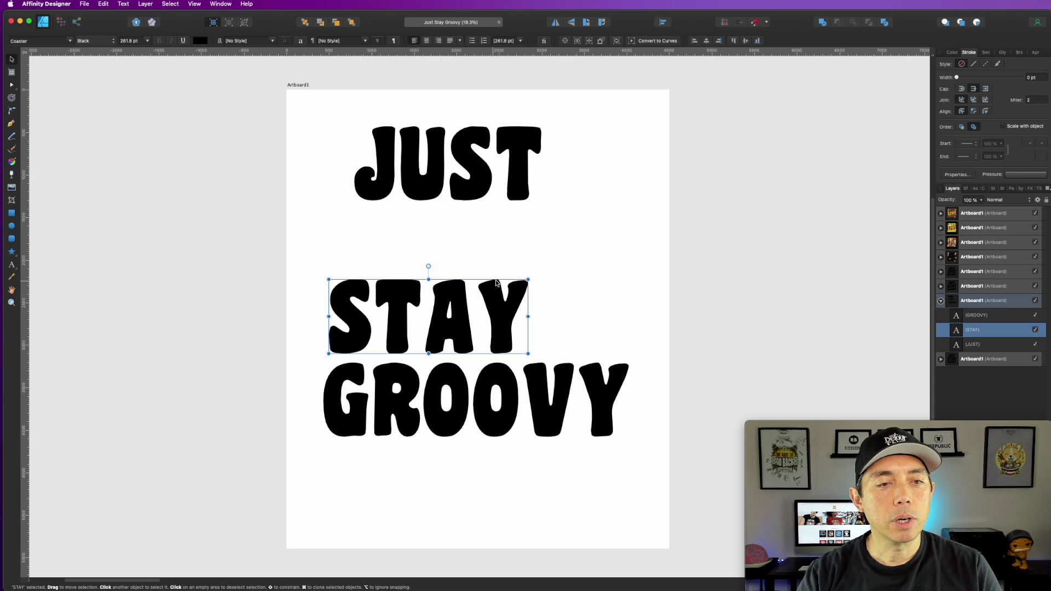
{"action": "left_click_drag", "start_coordinate": [528, 280], "coordinate": [599, 253]}
{"action": "left_click_drag", "start_coordinate": [550, 306], "coordinate": [570, 306]}
Move JUST directly above STAY, enlarge it to slightly narrower than STAY and centre it over the word
{"action": "left_click_drag", "start_coordinate": [487, 154], "coordinate": [509, 194]}
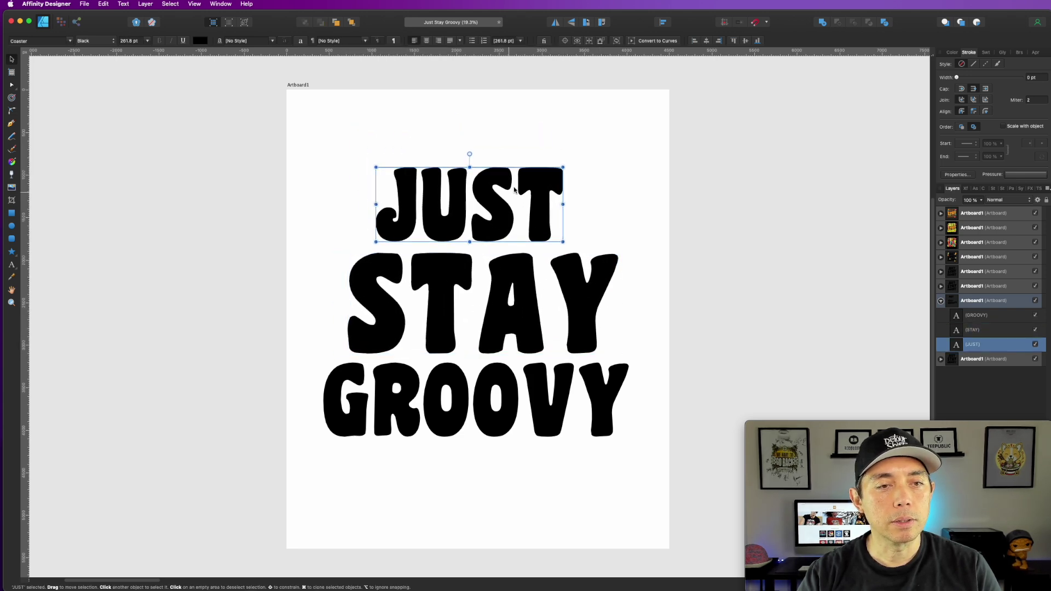
{"action": "left_click_drag", "start_coordinate": [562, 166], "coordinate": [596, 153]}
{"action": "left_click_drag", "start_coordinate": [554, 181], "coordinate": [545, 182]}
Tighten the kerning between the letters of STAY, closing the gaps before Y, A and T
{"action": "left_click", "coordinate": [517, 317]}
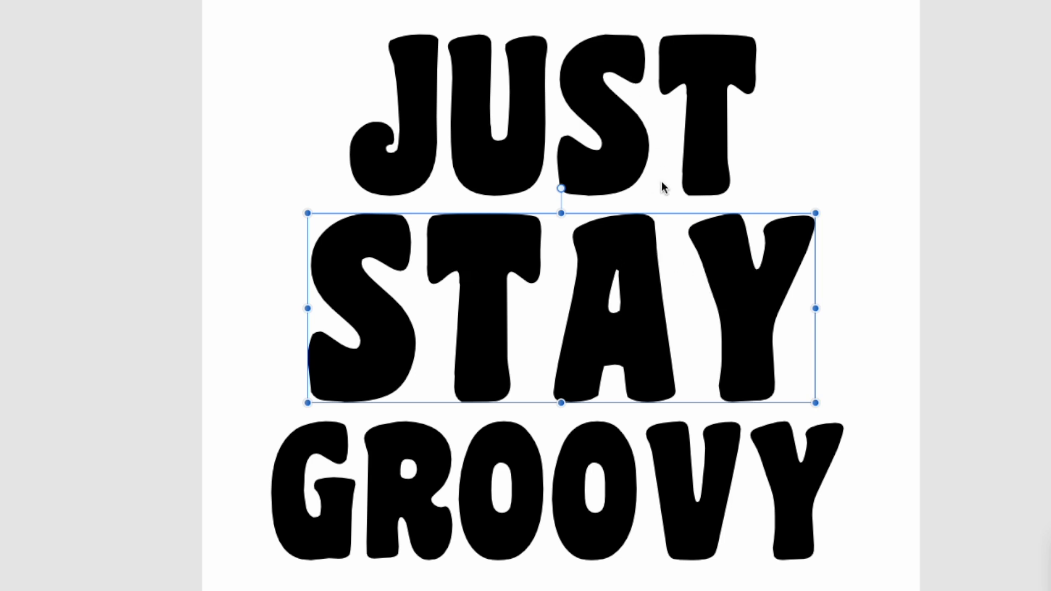
{"action": "left_click", "coordinate": [664, 230]}
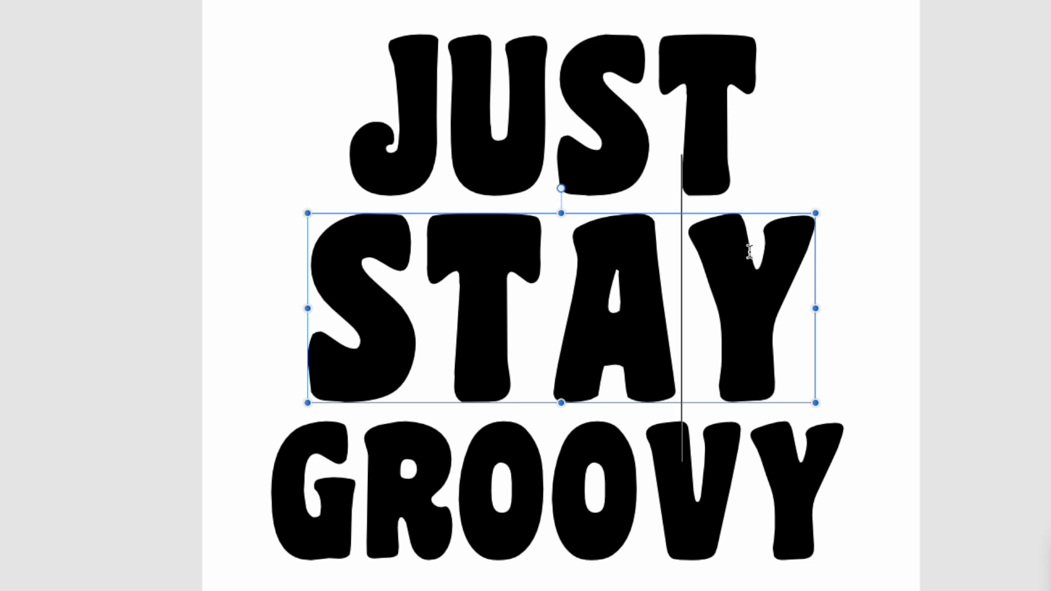
{"action": "key", "text": "alt+Left"}
{"action": "key", "text": "alt+Left"}
{"action": "key", "text": "alt+Left"}
{"action": "key", "text": "alt+Left"}
{"action": "key", "text": "Left"}
{"action": "key", "text": "alt+Left"}
{"action": "key", "text": "alt+Left"}
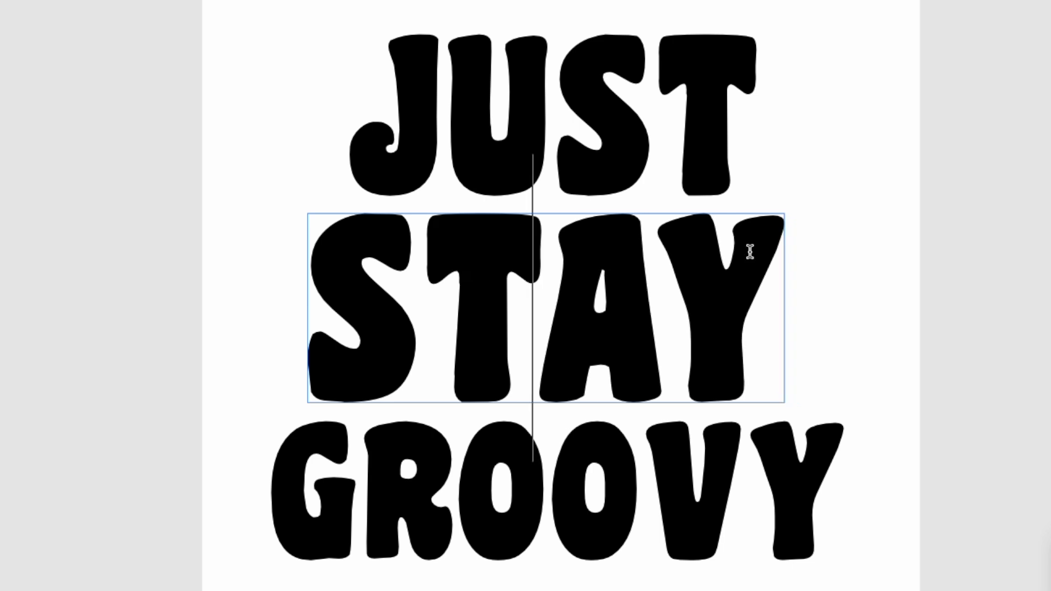
{"action": "key", "text": "Left"}
{"action": "key", "text": "alt+Left"}
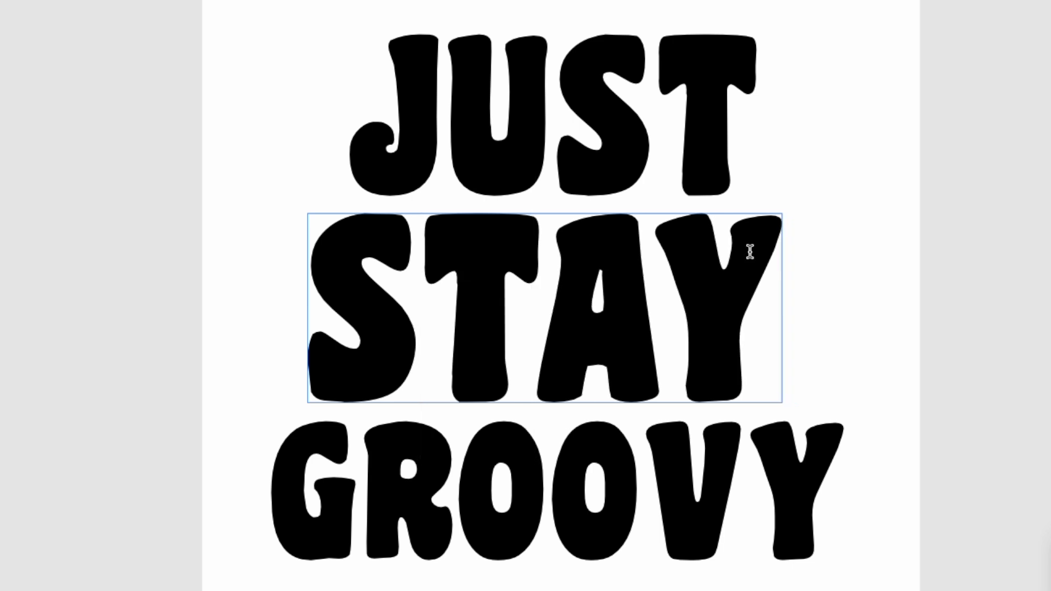
Tighten the kerning in GROOVY between the second O and V and between V and Y
{"action": "left_click", "coordinate": [648, 445]}
{"action": "key", "text": "alt+Left"}
{"action": "key", "text": "alt+Left"}
{"action": "key", "text": "alt+Left"}
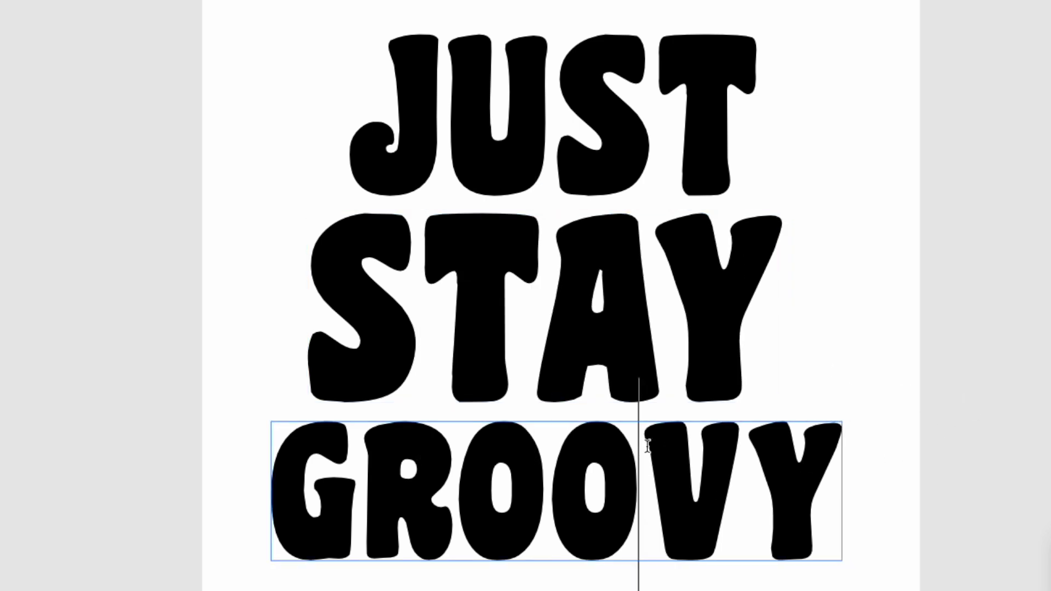
{"action": "key", "text": "Right"}
{"action": "key", "text": "alt+Left"}
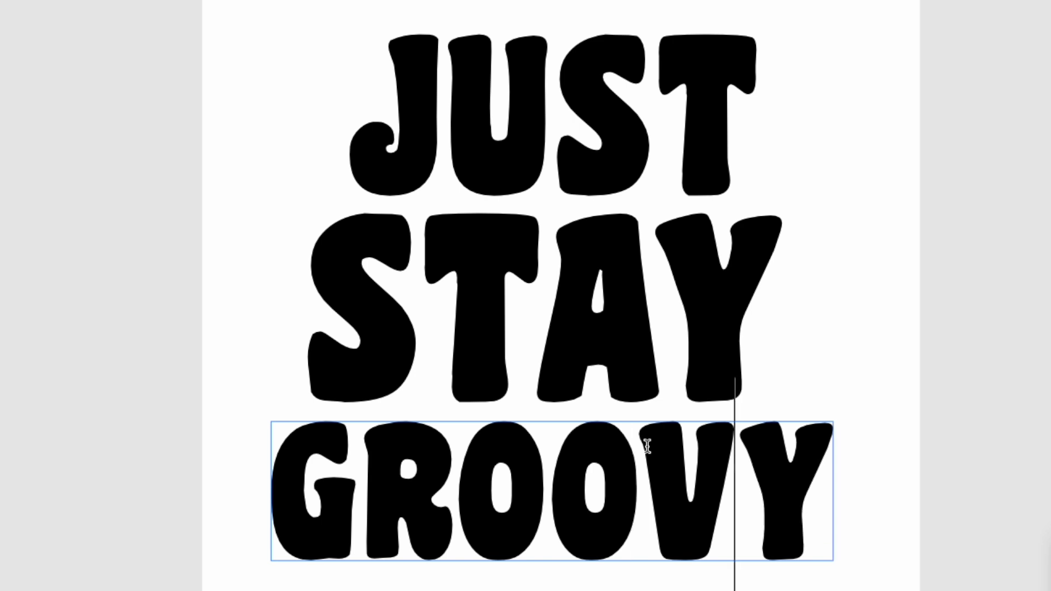
{"action": "key", "text": "Escape"}
Tighten the kerning between S and T in JUST, then return to the Move tool
{"action": "left_click", "coordinate": [662, 85]}
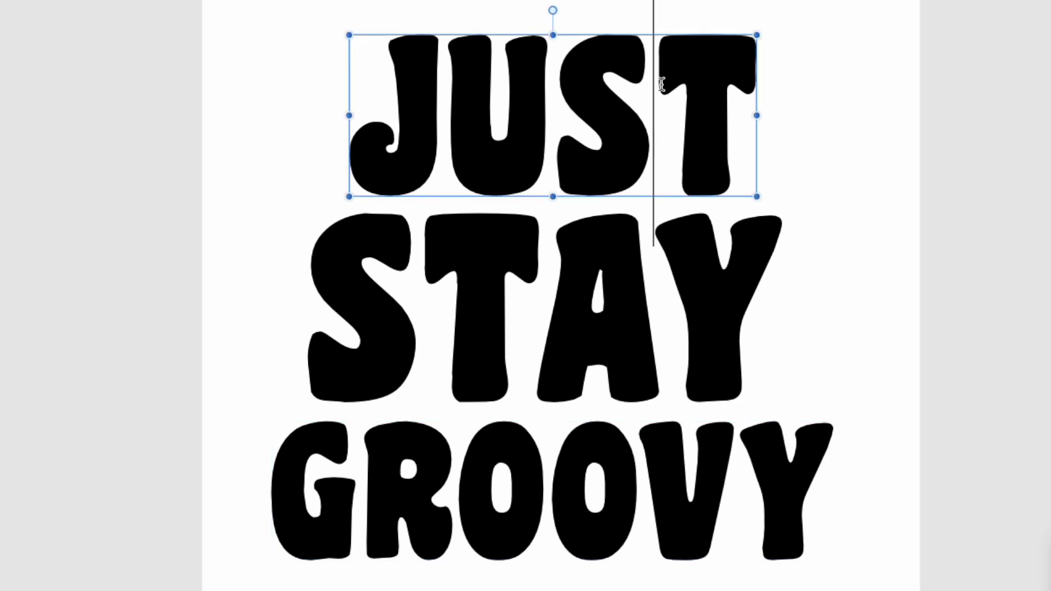
{"action": "key", "text": "alt+Left"}
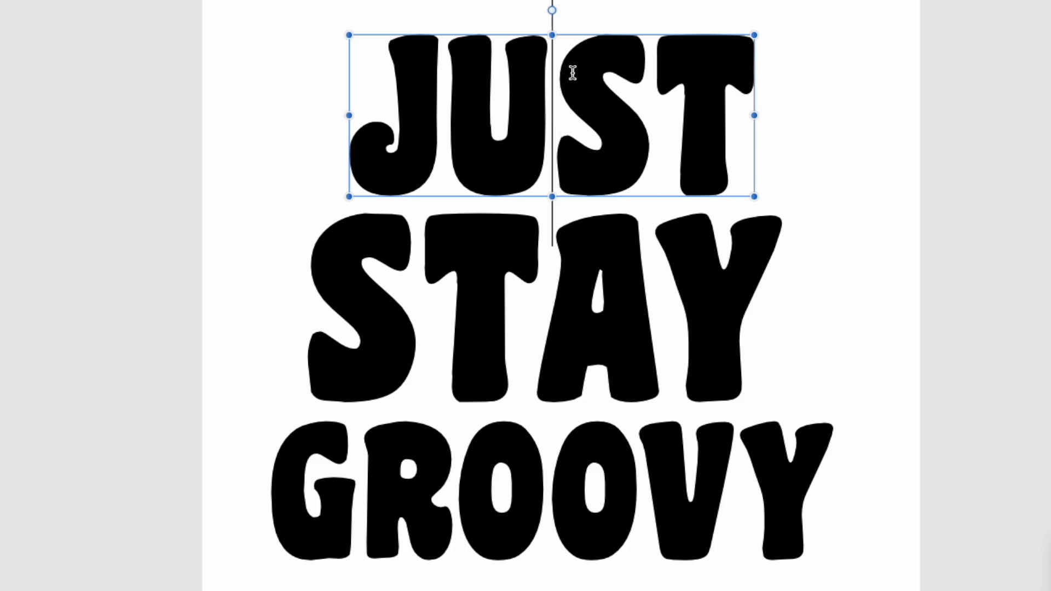
{"action": "key", "text": "Left"}
{"action": "left_click", "coordinate": [10, 57]}
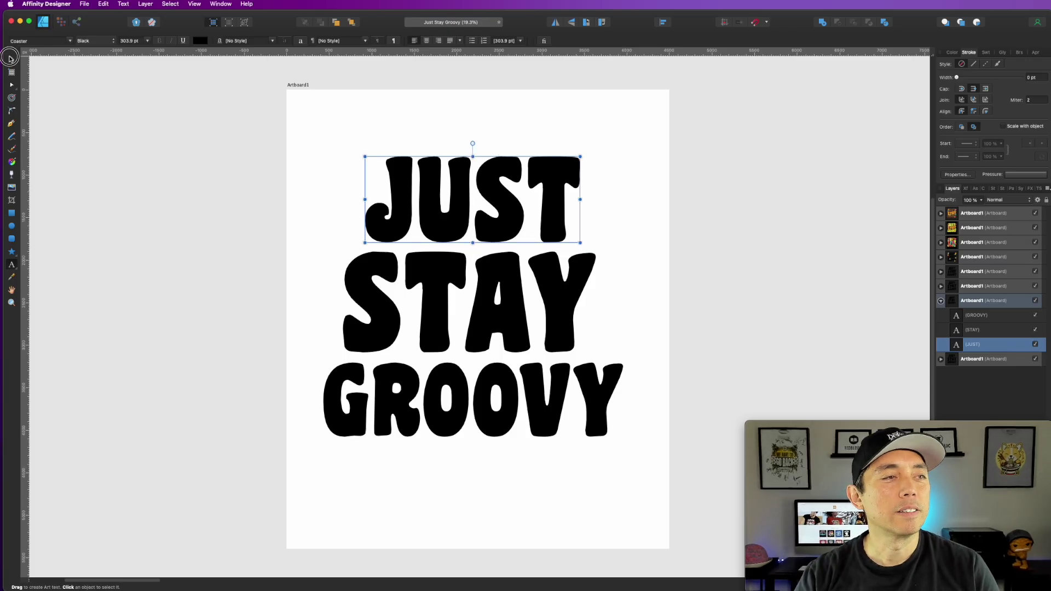
Enlarge the three words together to about 88% of the artboard's width and roughly centre them horizontally
{"action": "left_click", "coordinate": [721, 176]}
{"action": "left_click_drag", "start_coordinate": [235, 121], "coordinate": [706, 501]}
{"action": "left_click_drag", "start_coordinate": [623, 437], "coordinate": [656, 466]}
{"action": "left_click_drag", "start_coordinate": [530, 293], "coordinate": [512, 270]}
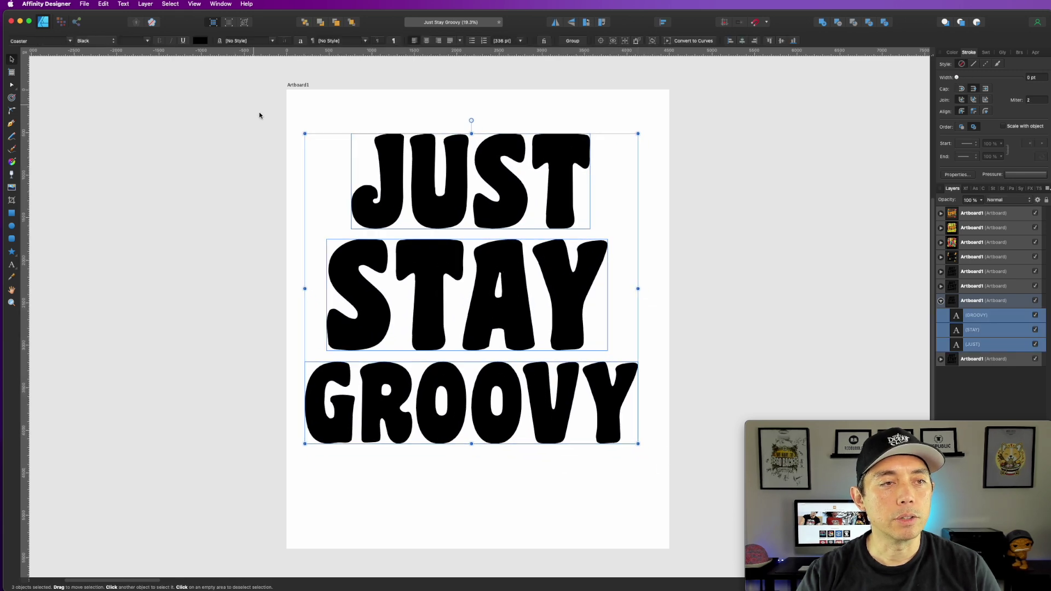
{"action": "left_click_drag", "start_coordinate": [302, 132], "coordinate": [298, 130]}
{"action": "left_click_drag", "start_coordinate": [446, 184], "coordinate": [451, 181]}
{"action": "left_click", "coordinate": [826, 202]}
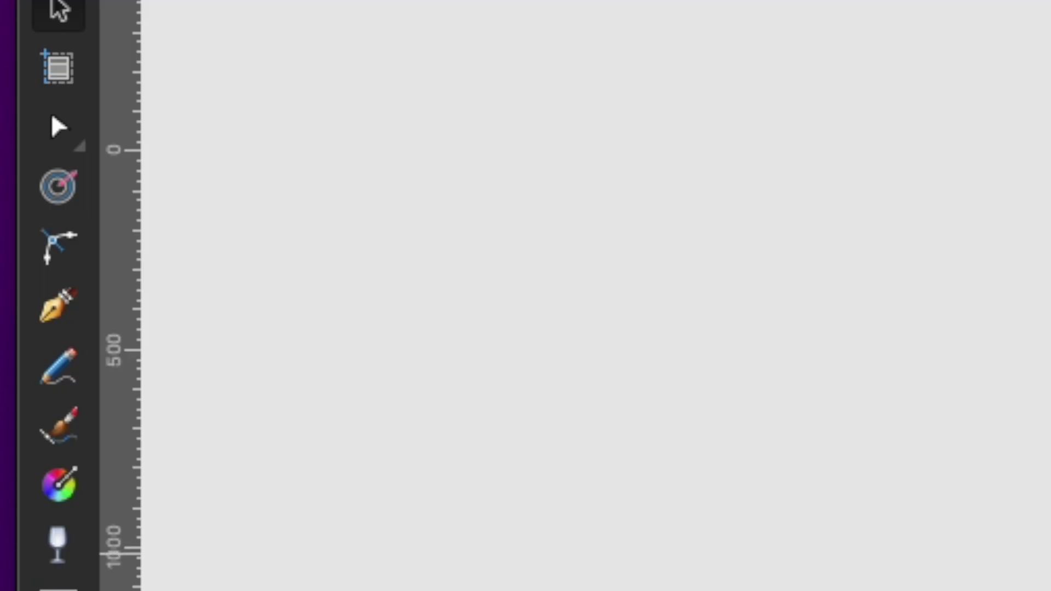
Draw a wavy Pen tool curve between JUST and STAY, cresting under JU and dipping above AY, slightly wider than the words
{"action": "left_click", "coordinate": [55, 306]}
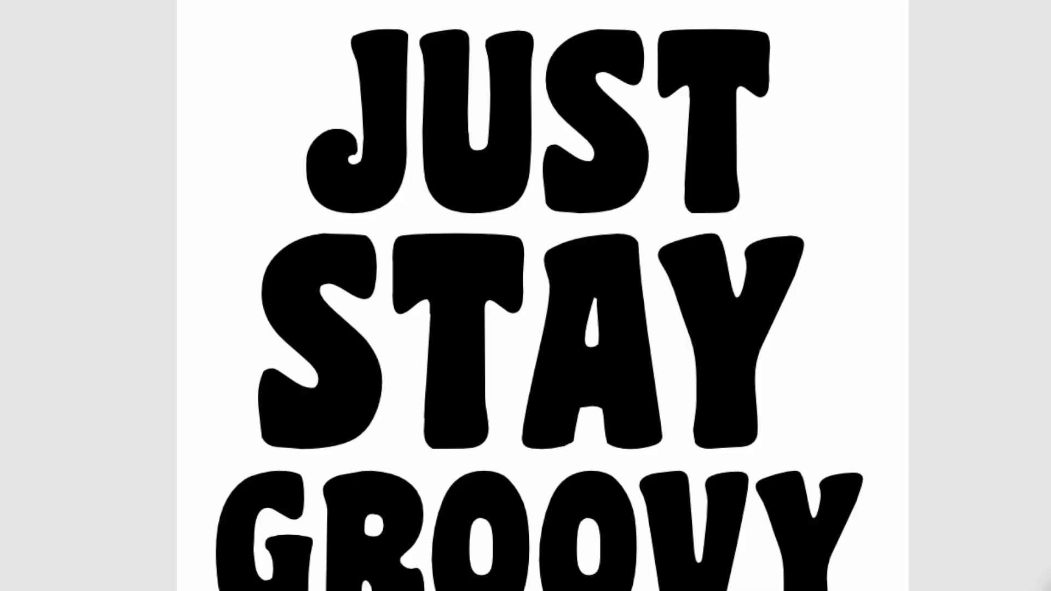
{"action": "left_click", "coordinate": [214, 249]}
{"action": "left_click_drag", "start_coordinate": [387, 193], "coordinate": [473, 194]}
{"action": "left_click_drag", "start_coordinate": [674, 233], "coordinate": [775, 235]}
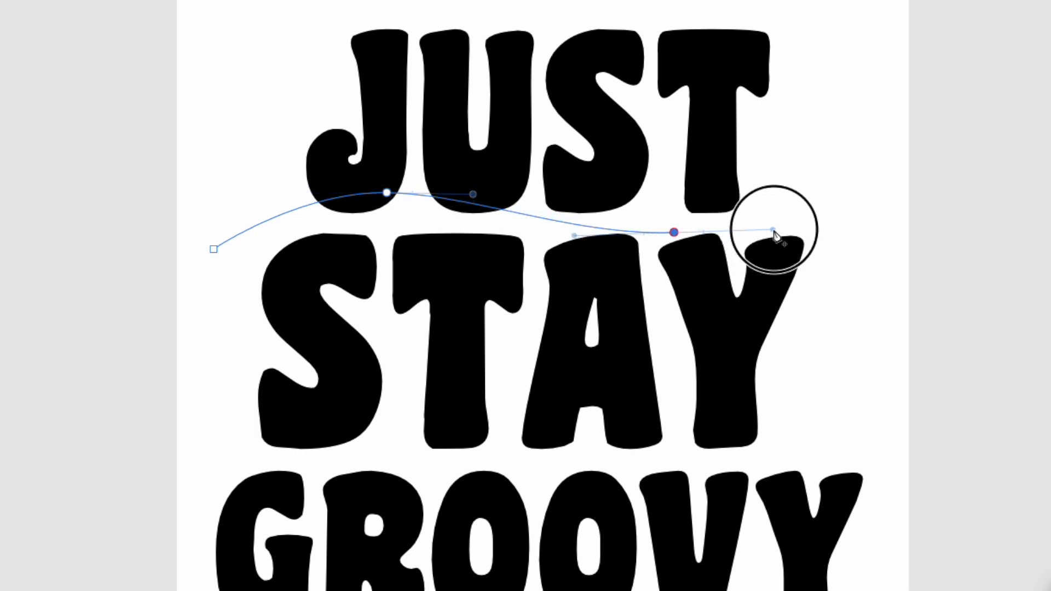
{"action": "left_click", "coordinate": [876, 189]}
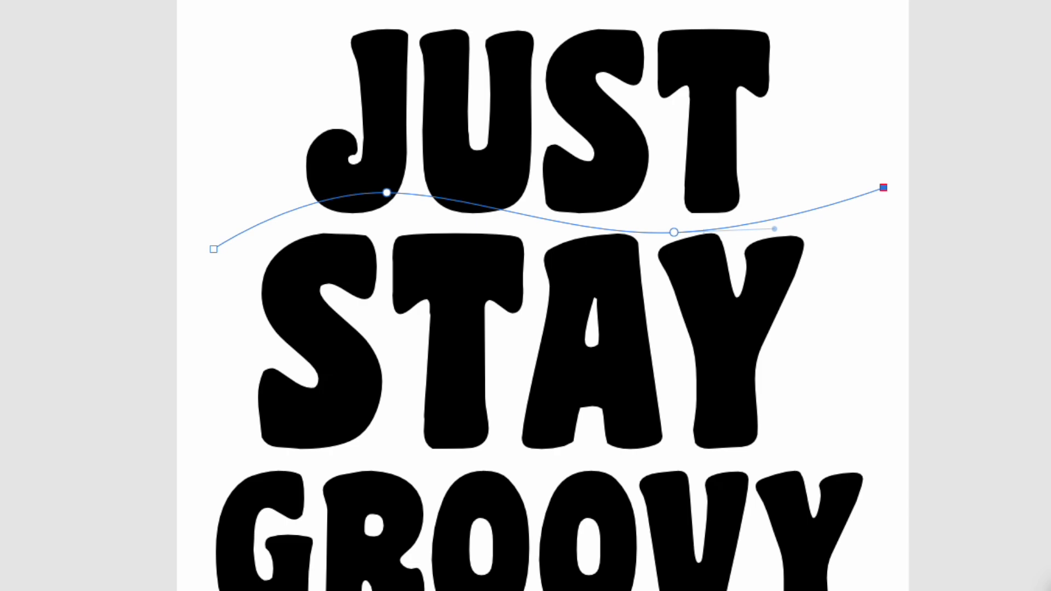
{"action": "key", "text": "v"}
{"action": "mouse_move", "coordinate": [828, 205]}
{"action": "left_mouse_down"}
{"action": "mouse_move", "coordinate": [840, 159]}
{"action": "mouse_move", "coordinate": [1048, 38]}
{"action": "mouse_move", "coordinate": [763, 192]}
{"action": "mouse_move", "coordinate": [826, 225]}
{"action": "left_mouse_up"}
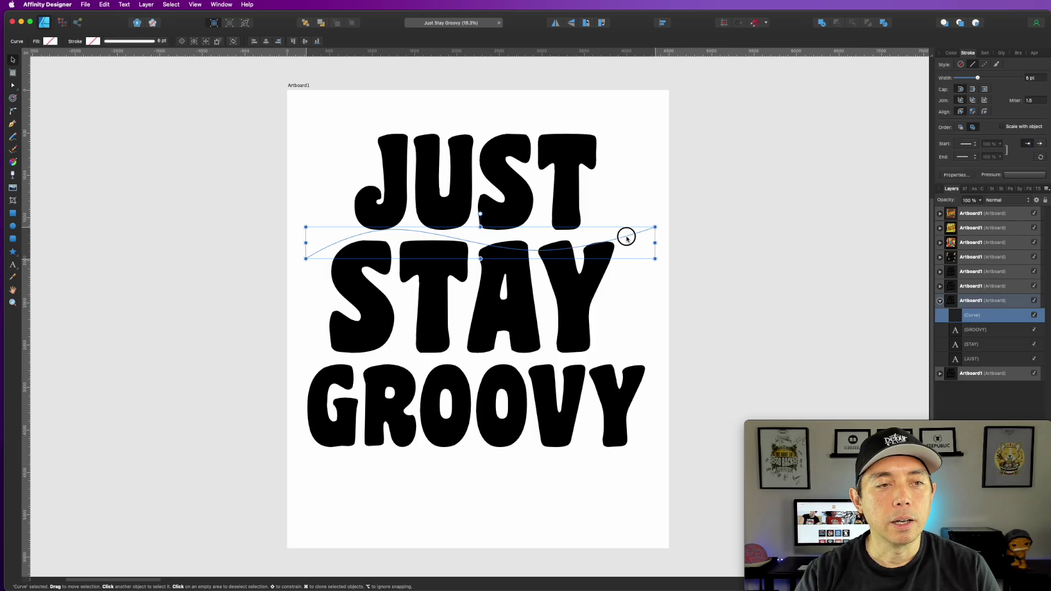
{"action": "left_click_drag", "start_coordinate": [627, 238], "coordinate": [629, 238]}
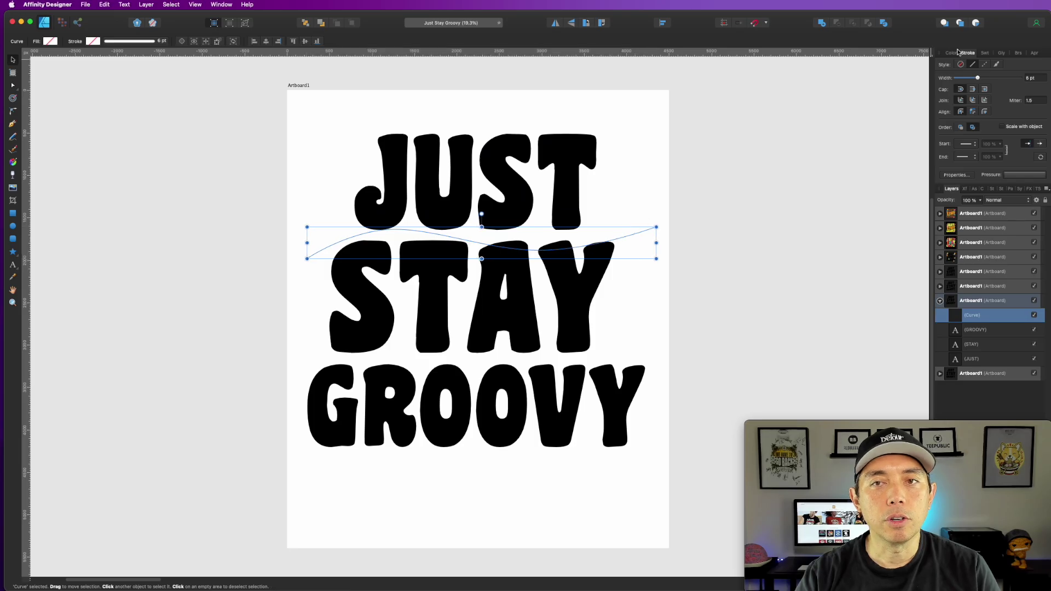
Set the curve's stroke colour to C, M, Y and K 100 and its stroke width to 2 pt
{"action": "left_click", "coordinate": [951, 52]}
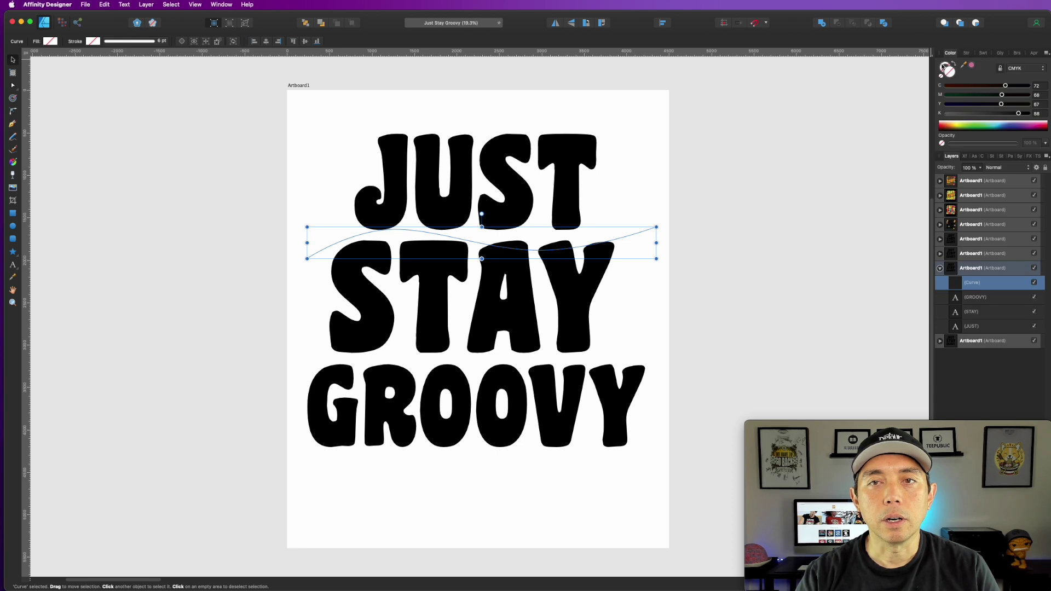
{"action": "left_click", "coordinate": [1028, 86]}
{"action": "left_click", "coordinate": [1028, 95]}
{"action": "left_click", "coordinate": [1028, 104]}
{"action": "left_click", "coordinate": [1028, 113]}
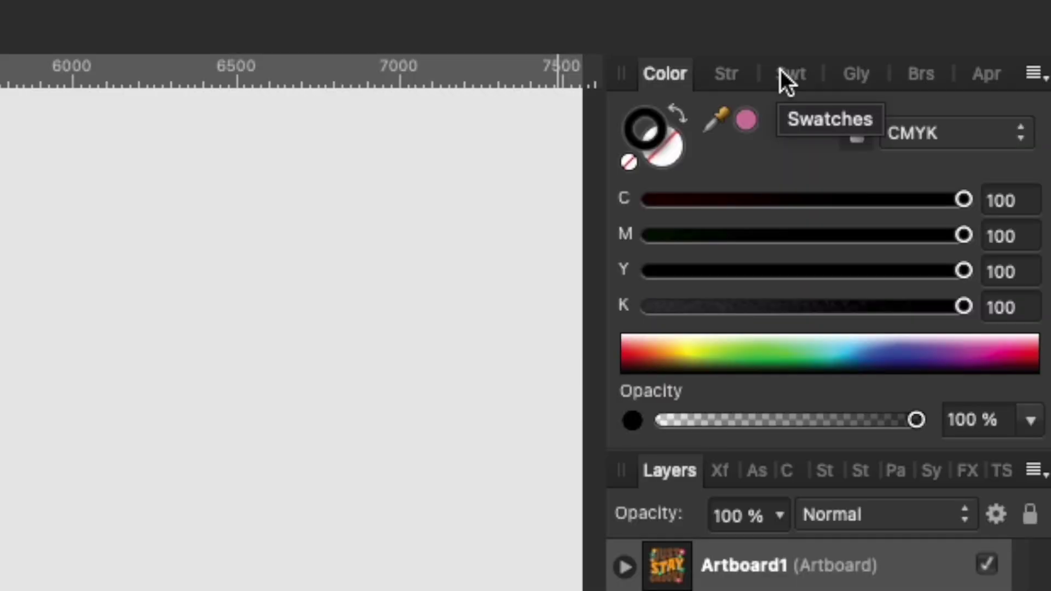
{"action": "left_click", "coordinate": [967, 54]}
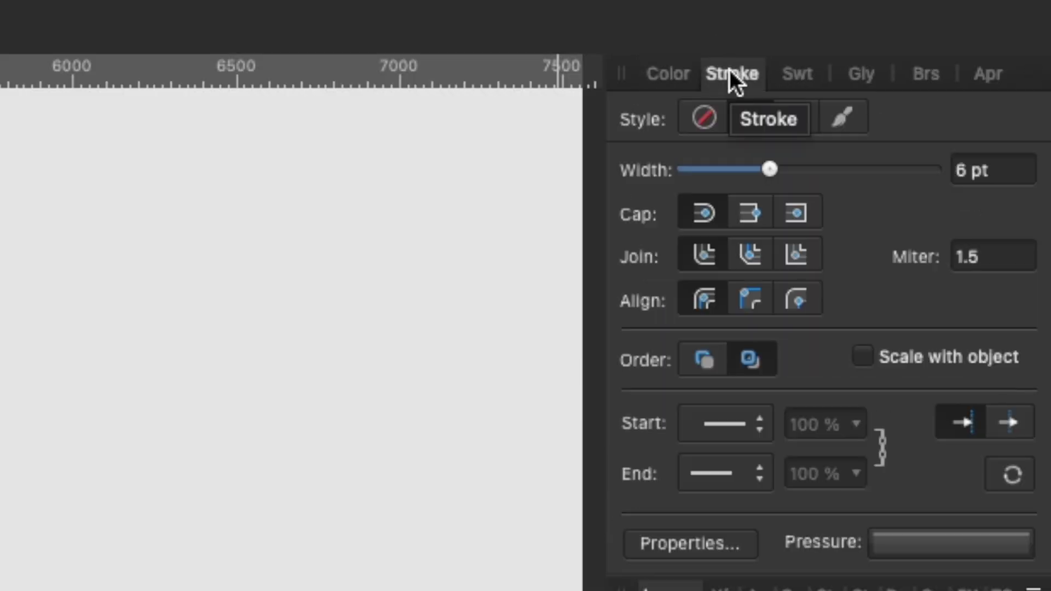
{"action": "left_click_drag", "start_coordinate": [769, 169], "coordinate": [747, 168]}
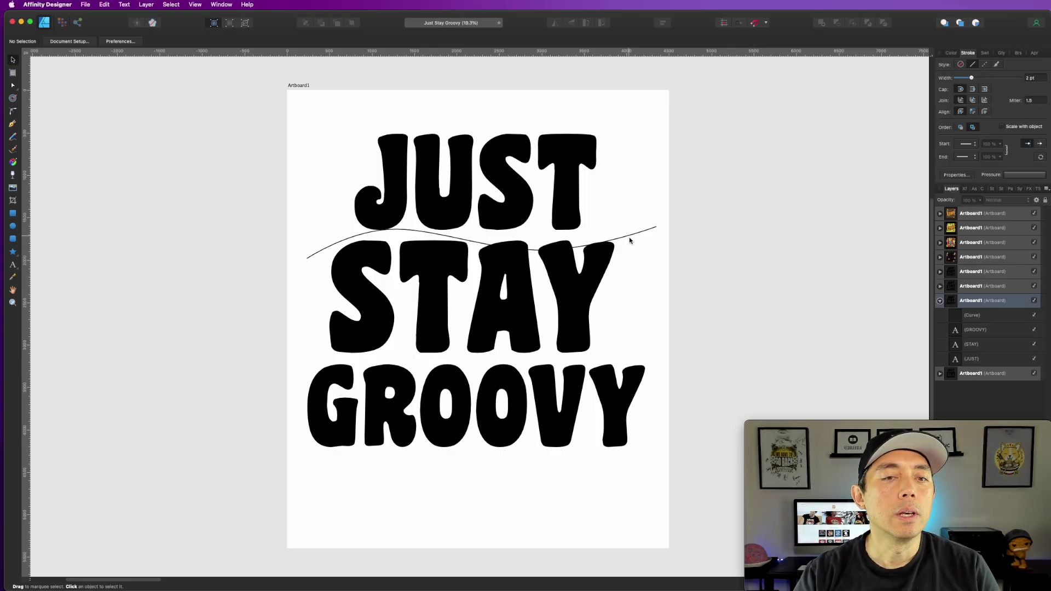
Move the wavy curve up slightly over the base of JUST and place a parallel copy just below it
{"action": "left_click", "coordinate": [633, 235]}
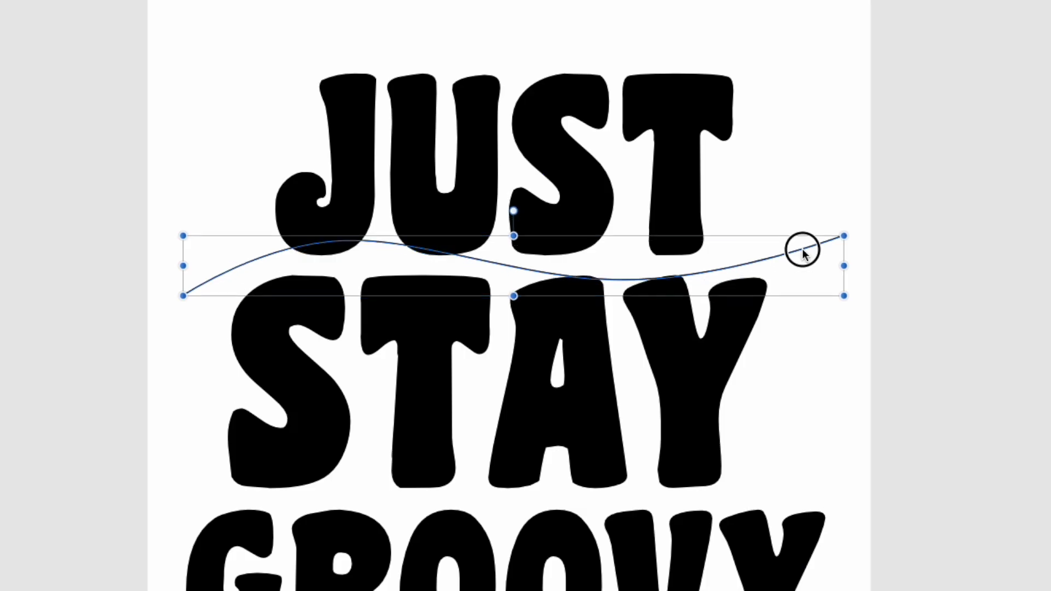
{"action": "left_click_drag", "start_coordinate": [800, 241], "coordinate": [799, 236]}
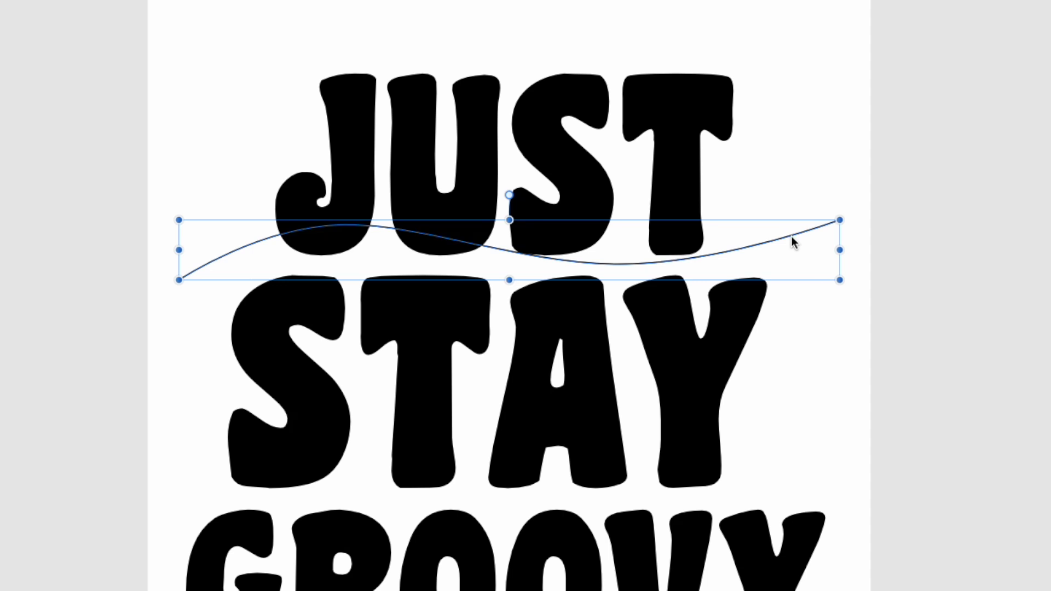
{"action": "left_click_drag", "start_coordinate": [792, 237], "coordinate": [789, 263]}
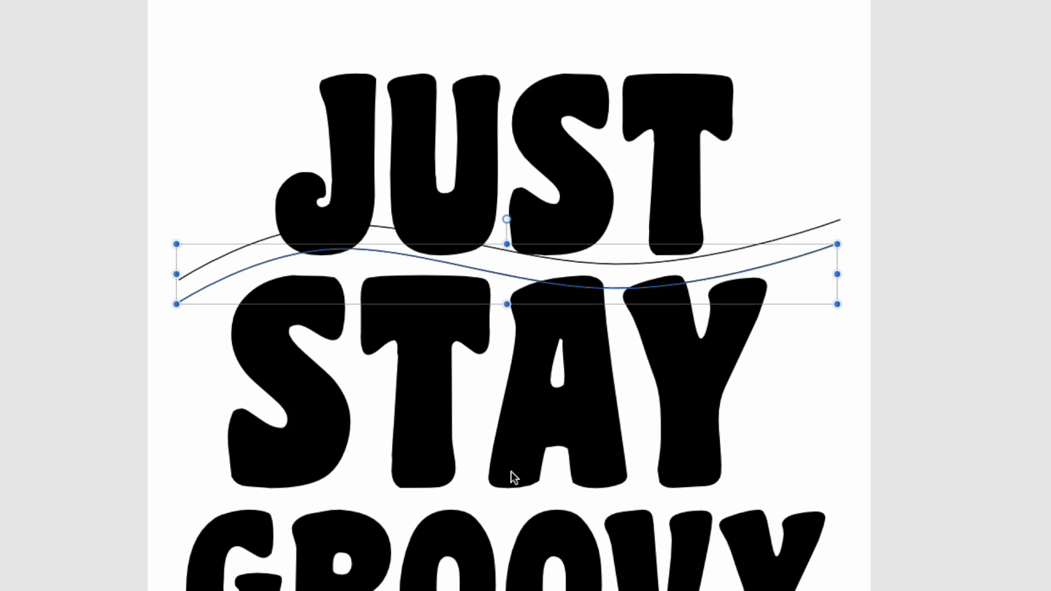
Draw a second wavy Pen tool curve between STAY and GROOVY, cresting above R, dipping over V and rising past the final Y
{"action": "key", "text": "p"}
{"action": "left_click", "coordinate": [185, 521]}
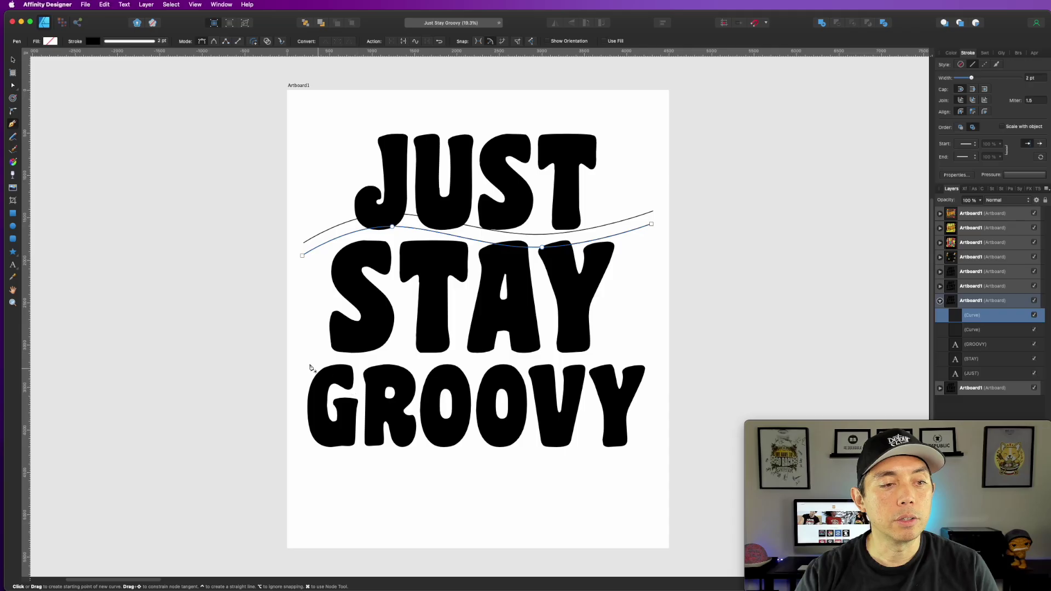
{"action": "left_click_drag", "start_coordinate": [406, 357], "coordinate": [443, 358]}
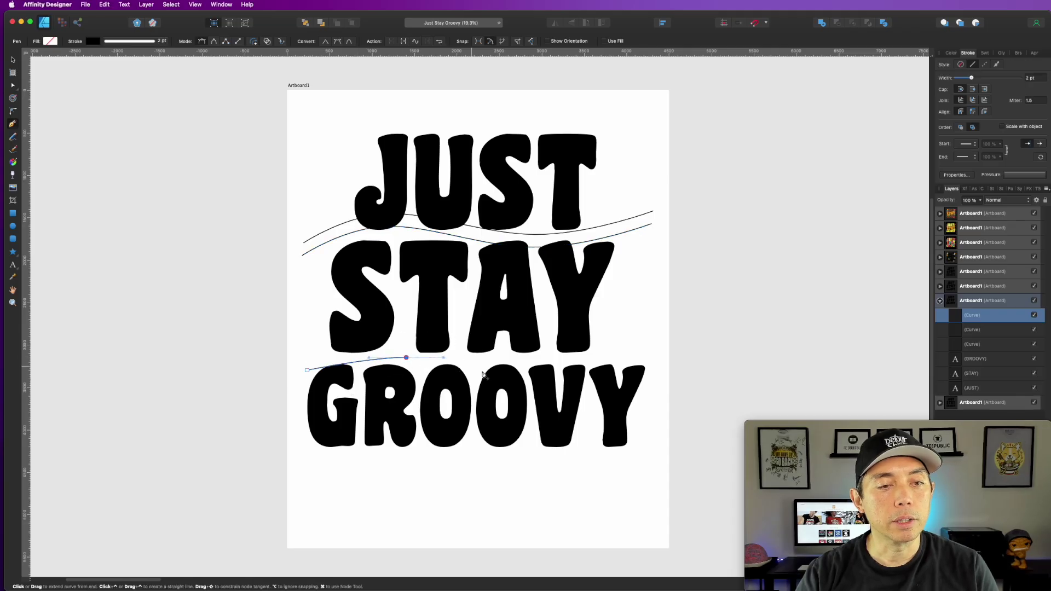
{"action": "left_click_drag", "start_coordinate": [600, 374], "coordinate": [644, 359]}
{"action": "left_click", "coordinate": [665, 341]}
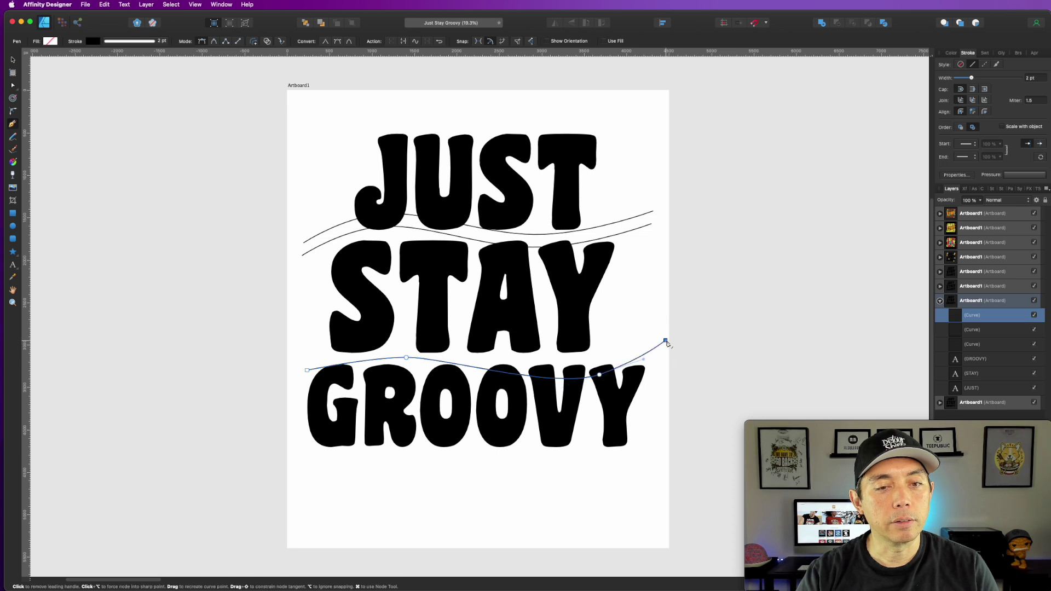
{"action": "left_click", "coordinate": [13, 60]}
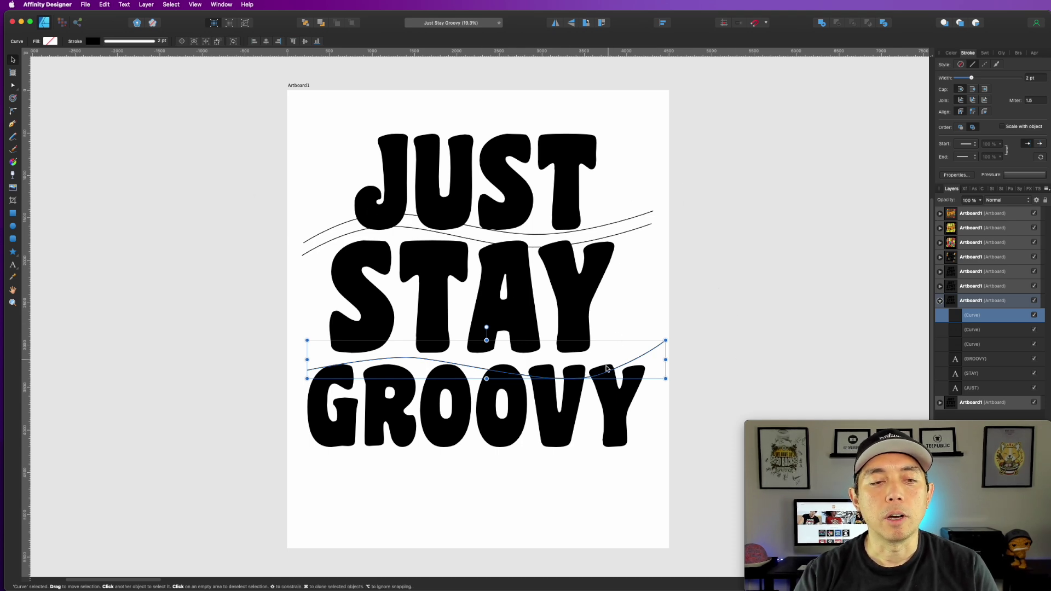
Smooth the lower wavy curve by reshaping the bends around its crest and its dip with the Node tool
{"action": "left_click", "coordinate": [13, 84]}
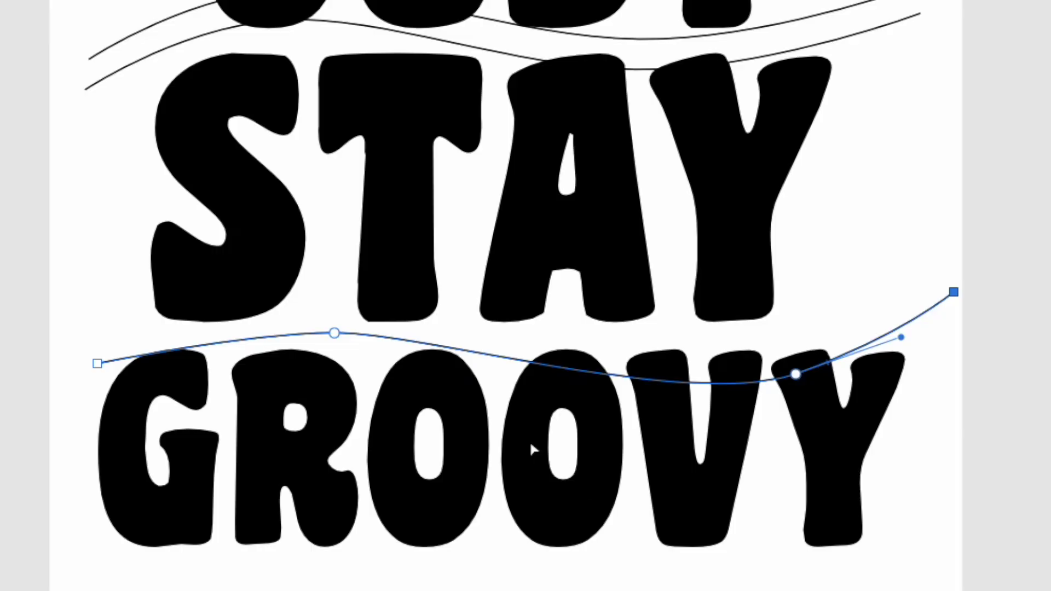
{"action": "left_click", "coordinate": [334, 334]}
{"action": "left_click_drag", "start_coordinate": [244, 333], "coordinate": [168, 332]}
{"action": "left_click_drag", "start_coordinate": [690, 410], "coordinate": [628, 408]}
{"action": "key", "text": "v"}
{"action": "left_click", "coordinate": [947, 350]}
{"action": "left_click", "coordinate": [919, 321]}
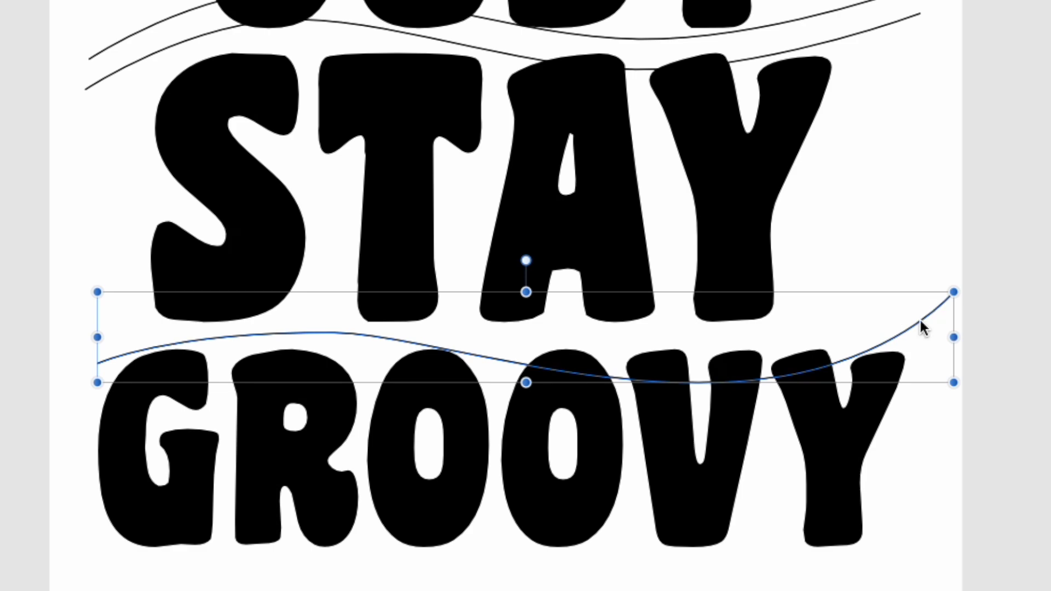
Place a parallel copy just below the lower curve and move both curves up between STAY and GROOVY
{"action": "left_click_drag", "start_coordinate": [923, 328], "coordinate": [920, 360]}
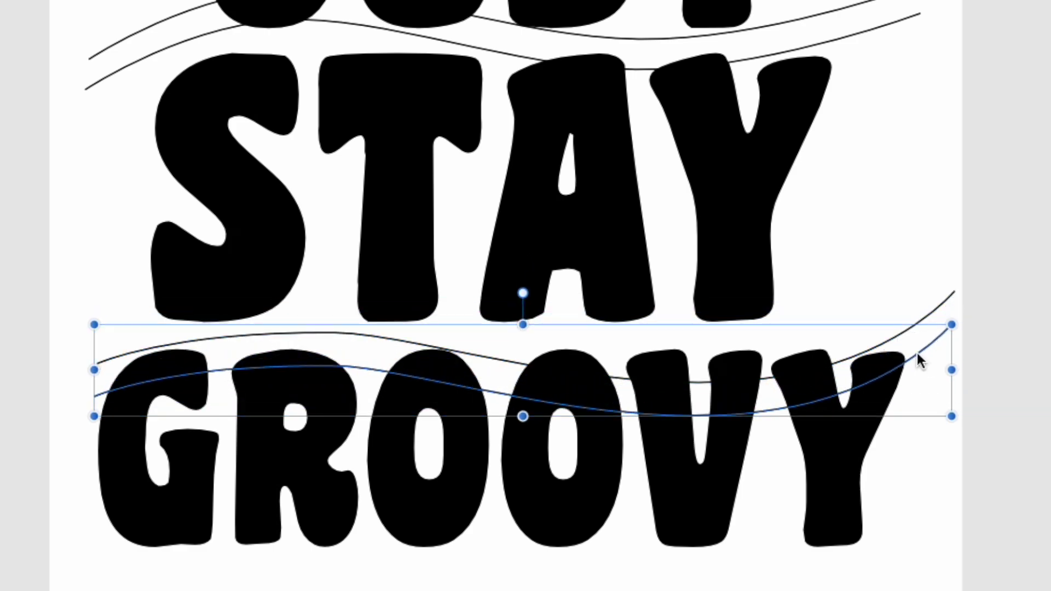
{"action": "left_click", "coordinate": [931, 311], "text": "shift"}
{"action": "left_click_drag", "start_coordinate": [932, 312], "coordinate": [921, 270]}
{"action": "left_click", "coordinate": [1025, 206]}
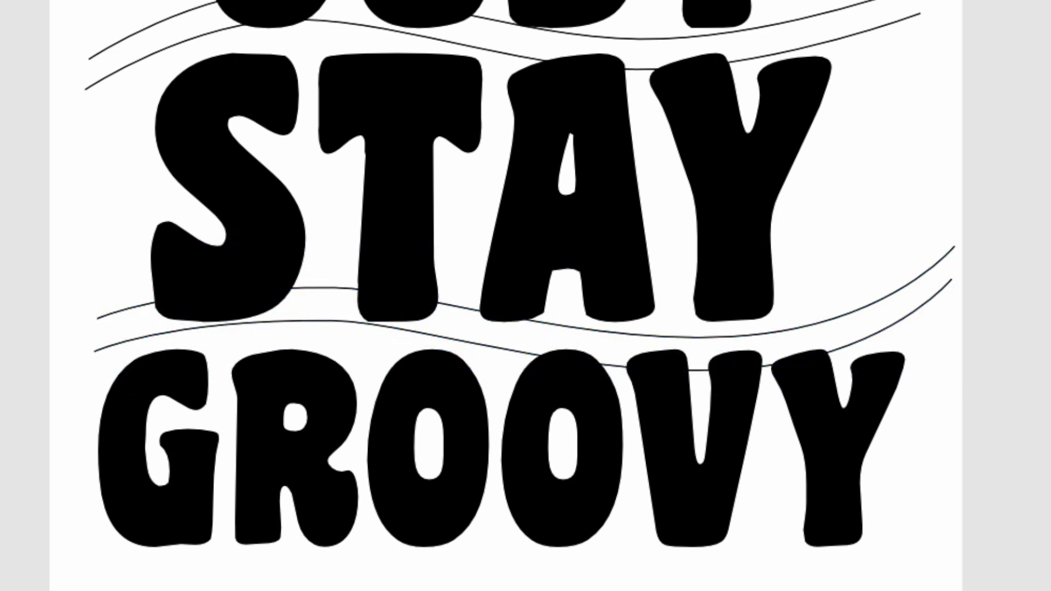
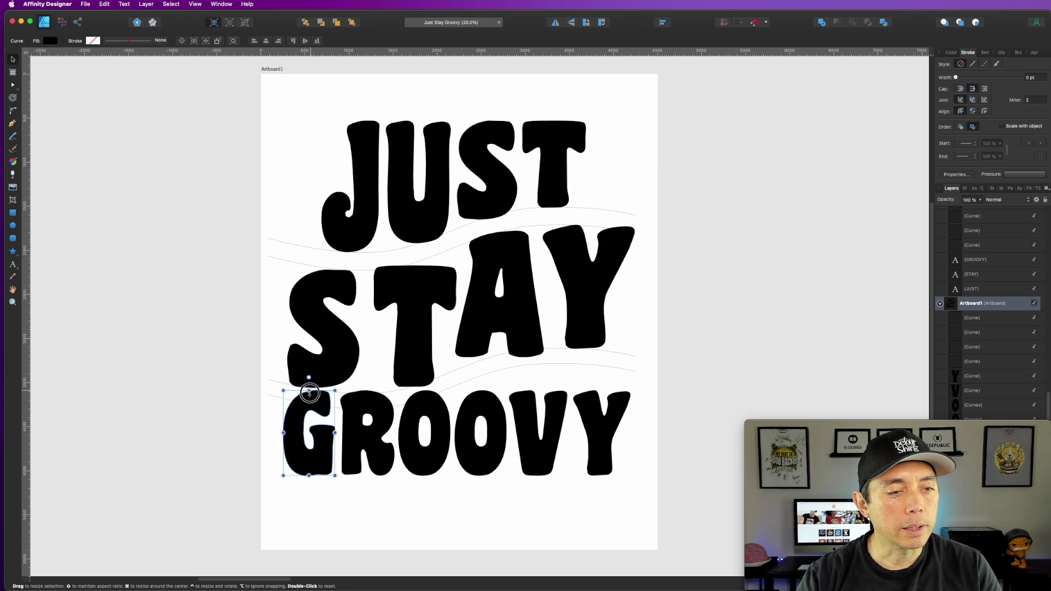
Adjust the heights of the R, both O's, the V and the Y in GROOVY so their tops follow the lower guide curve
{"action": "left_click", "coordinate": [370, 399]}
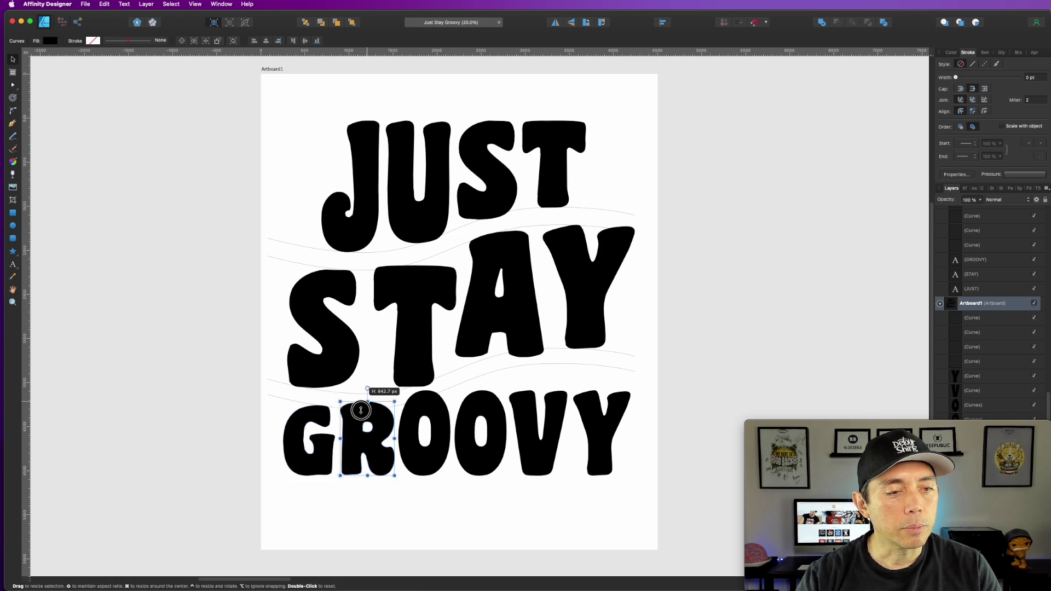
{"action": "left_click", "coordinate": [425, 395]}
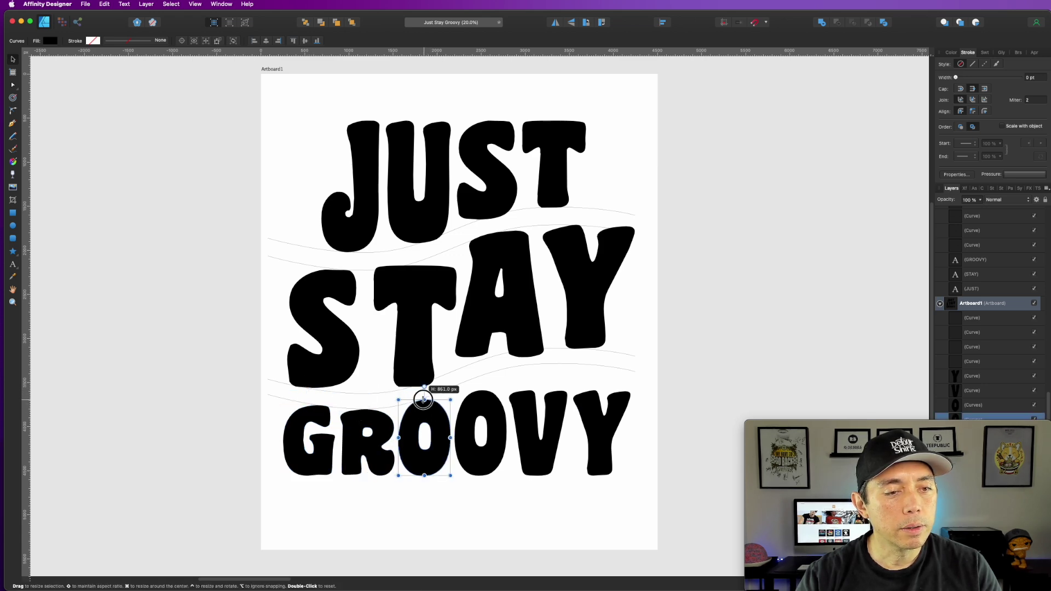
{"action": "left_click", "coordinate": [481, 395]}
{"action": "left_click_drag", "start_coordinate": [481, 386], "coordinate": [542, 365]}
{"action": "left_click", "coordinate": [539, 397]}
{"action": "left_click", "coordinate": [589, 402]}
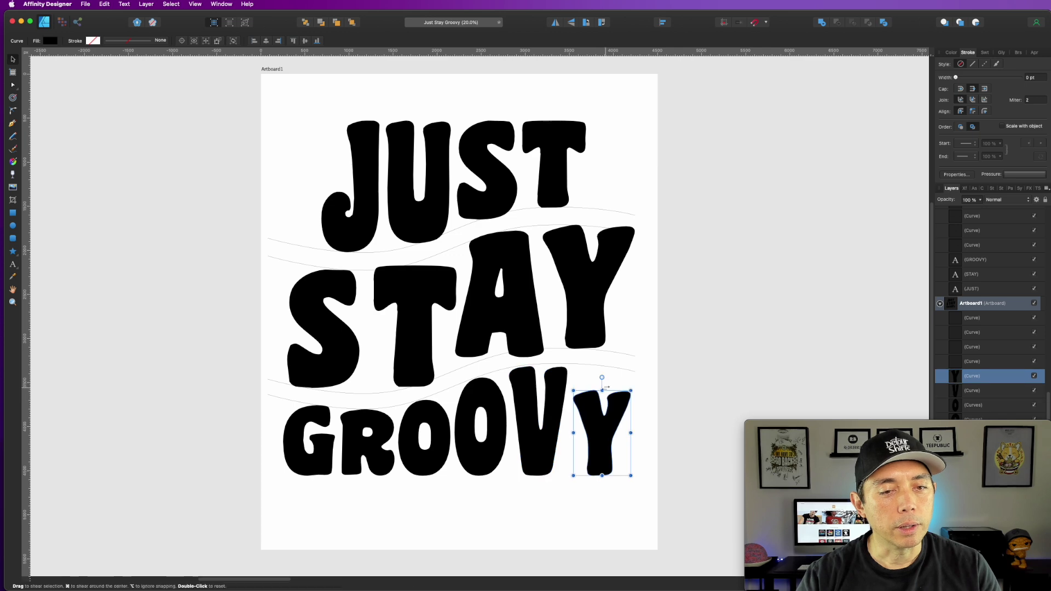
{"action": "left_click_drag", "start_coordinate": [602, 390], "coordinate": [602, 364]}
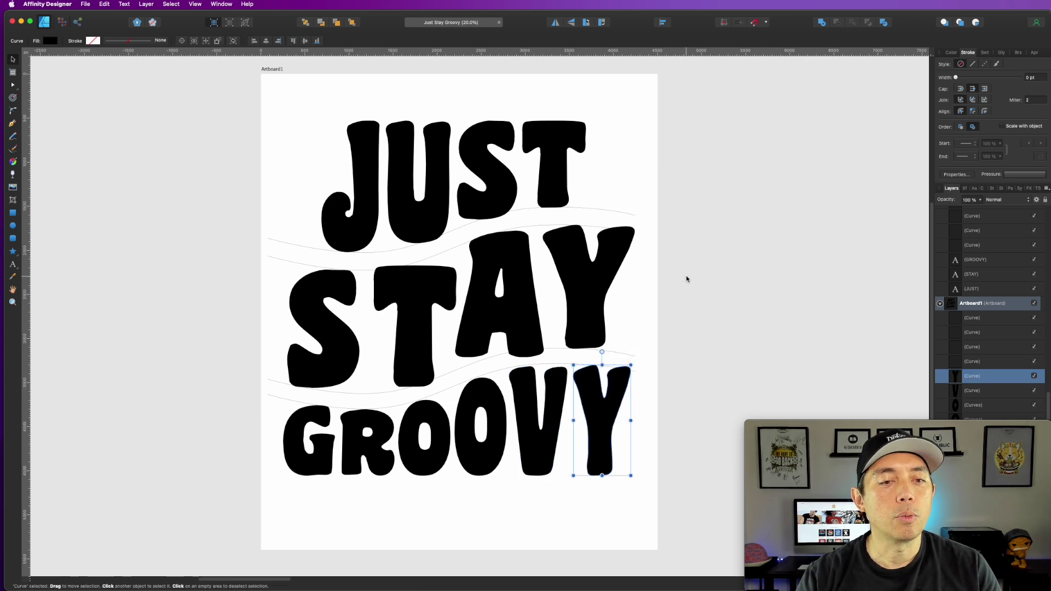
{"action": "left_click", "coordinate": [656, 250]}
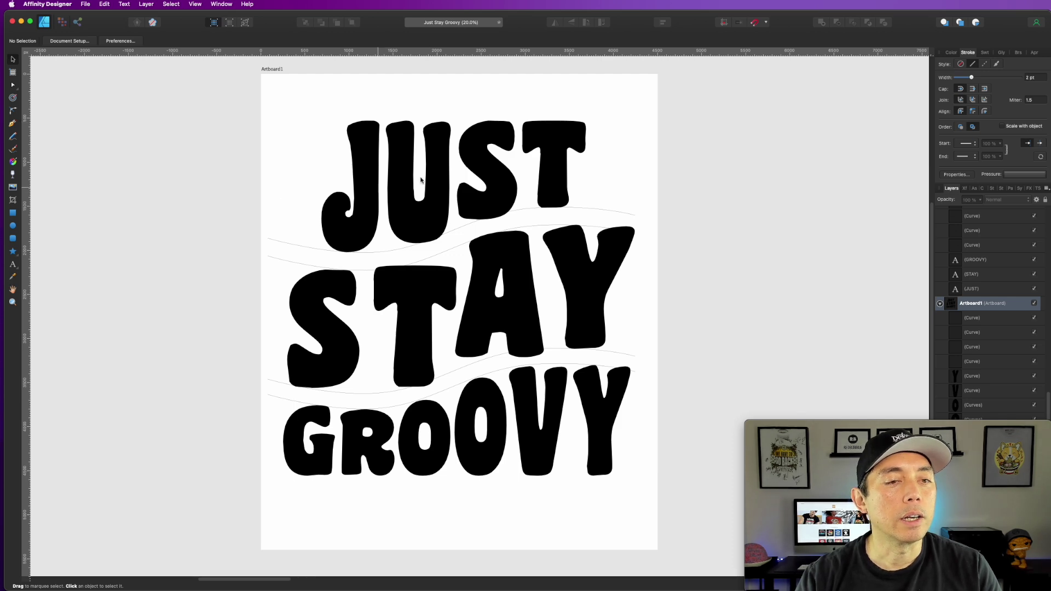
Reshape the base of the U in JUST with the Node tool so its bottom edge follows the rising guide curve
{"action": "scroll", "coordinate": [420, 197], "scroll_direction": "up", "scroll_amount": 3}
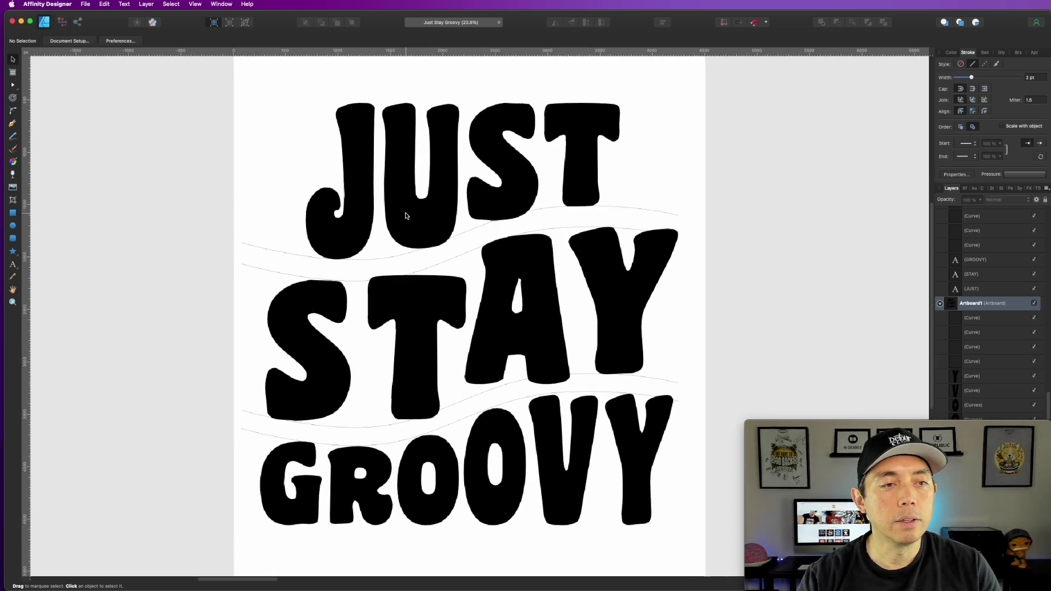
{"action": "scroll", "coordinate": [405, 216], "scroll_direction": "up", "scroll_amount": 6}
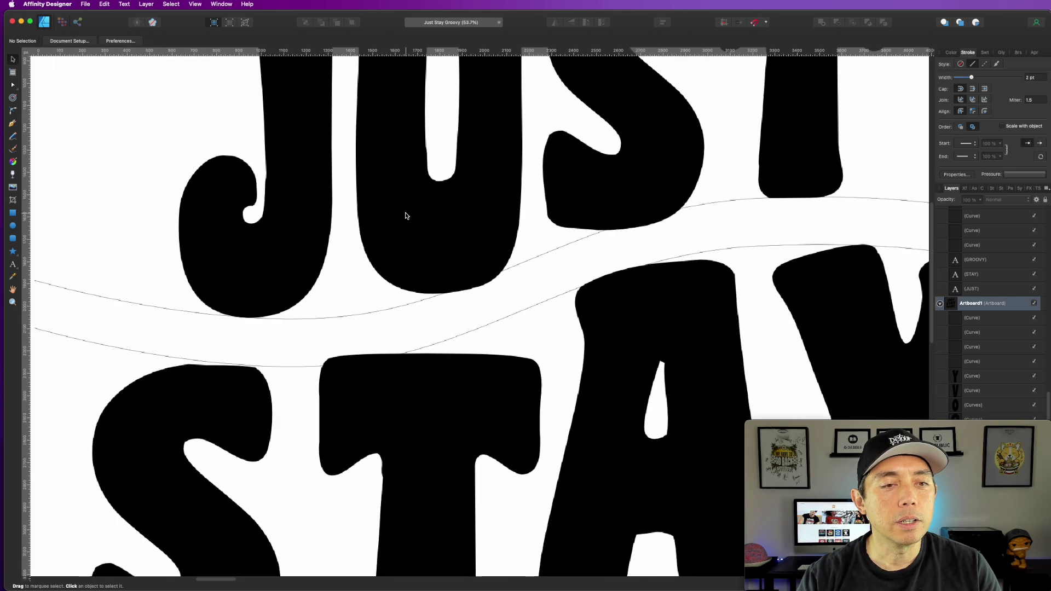
{"action": "scroll", "coordinate": [405, 216], "scroll_direction": "up", "scroll_amount": 2}
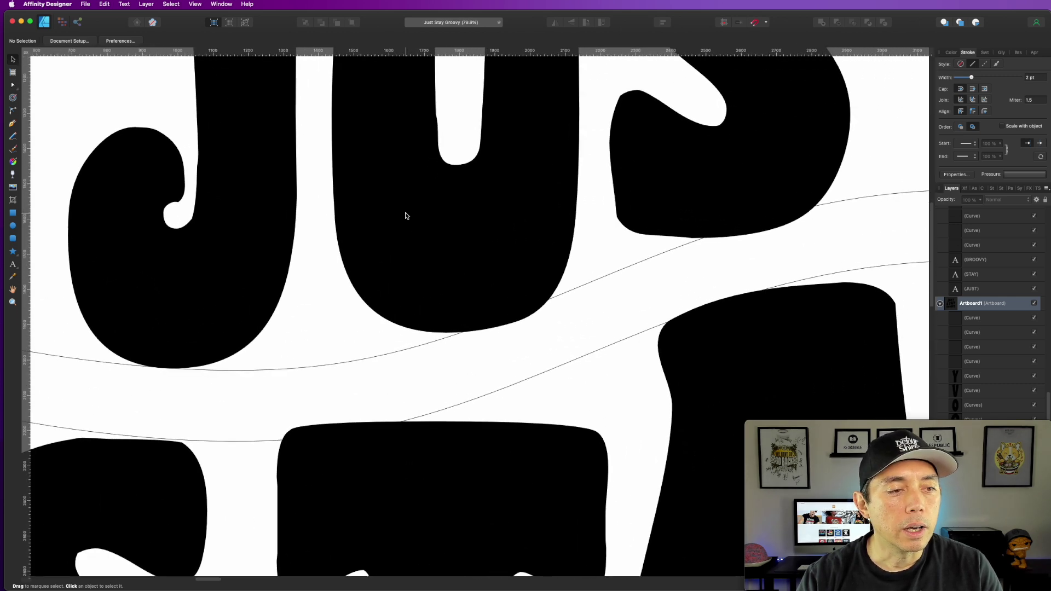
{"action": "left_click", "coordinate": [477, 267]}
{"action": "key", "text": "a"}
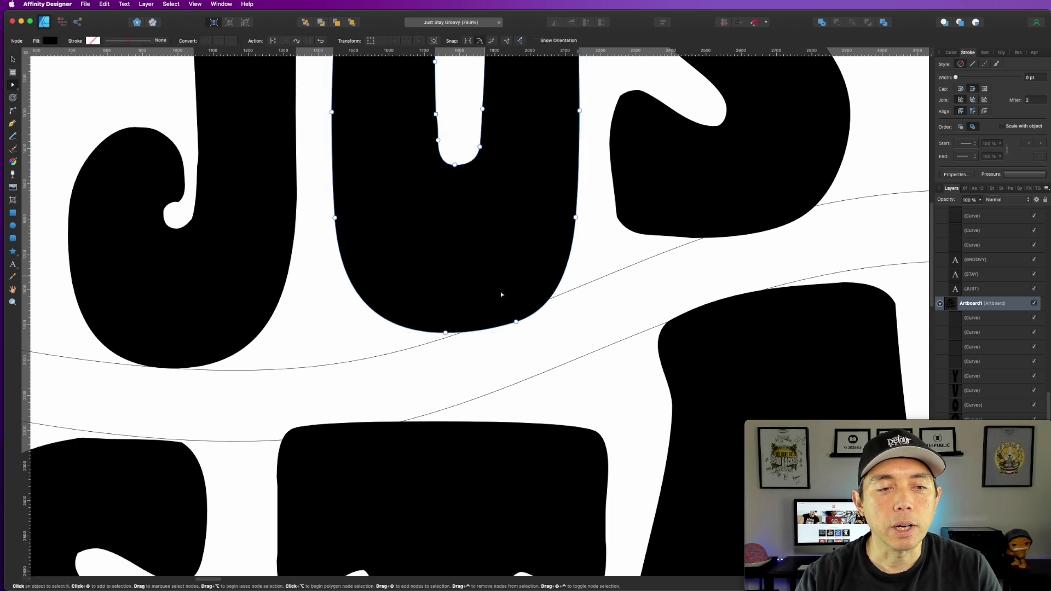
{"action": "left_click", "coordinate": [521, 313]}
{"action": "left_click_drag", "start_coordinate": [521, 313], "coordinate": [563, 296]}
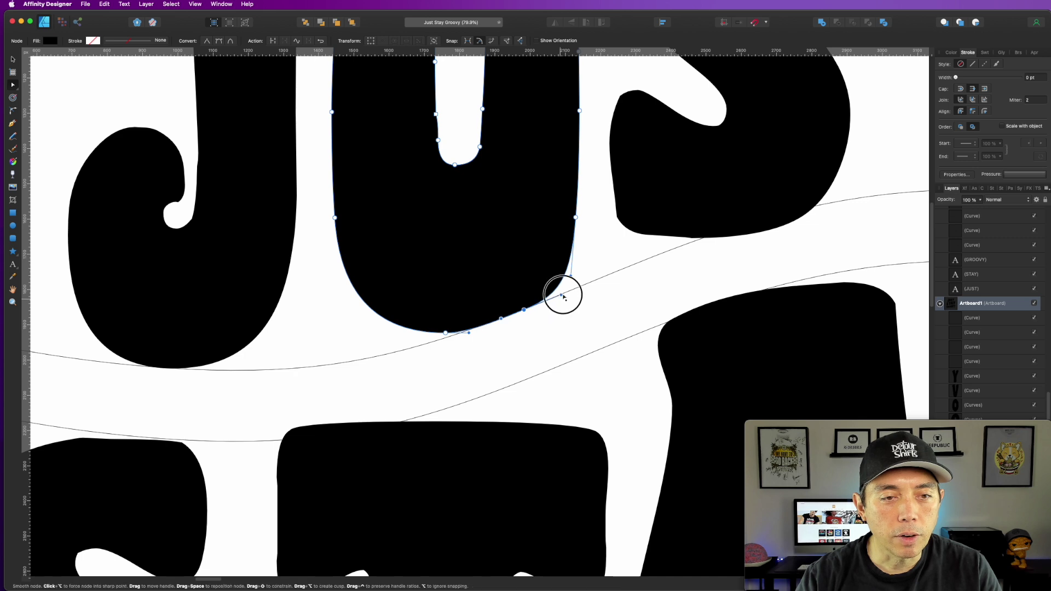
{"action": "mouse_move", "coordinate": [445, 332]}
{"action": "left_mouse_down"}
{"action": "mouse_move", "coordinate": [423, 343]}
{"action": "mouse_move", "coordinate": [451, 337]}
{"action": "left_mouse_up"}
{"action": "left_click", "coordinate": [426, 342]}
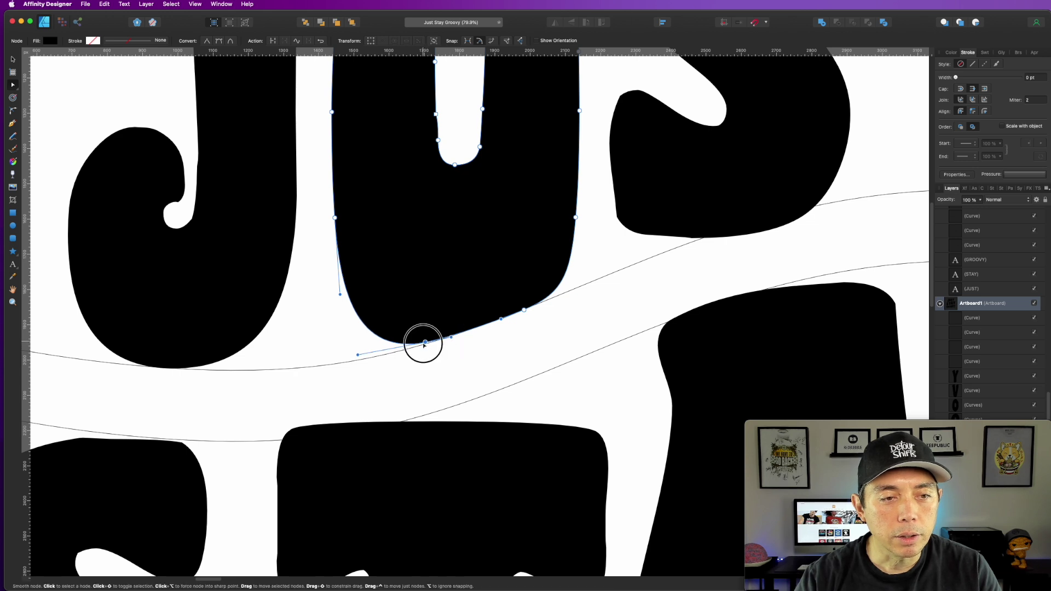
Pull the lower-right node of the S in JUST onto the guide curve and delete the surplus nodes along its base
{"action": "left_click", "coordinate": [785, 220]}
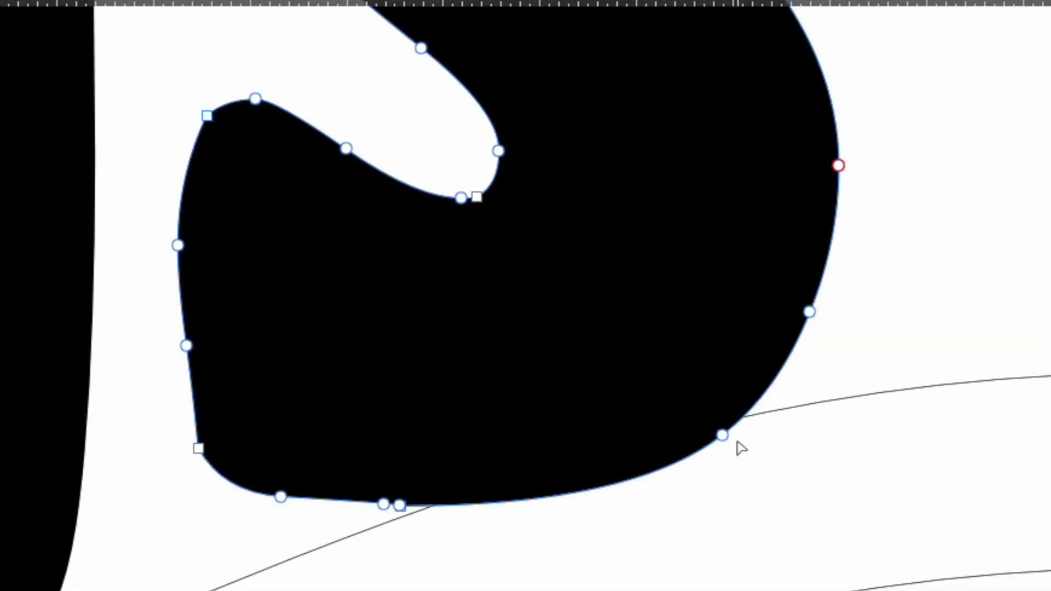
{"action": "left_click_drag", "start_coordinate": [724, 436], "coordinate": [777, 410]}
{"action": "left_click_drag", "start_coordinate": [554, 507], "coordinate": [556, 460]}
{"action": "left_click", "coordinate": [389, 516]}
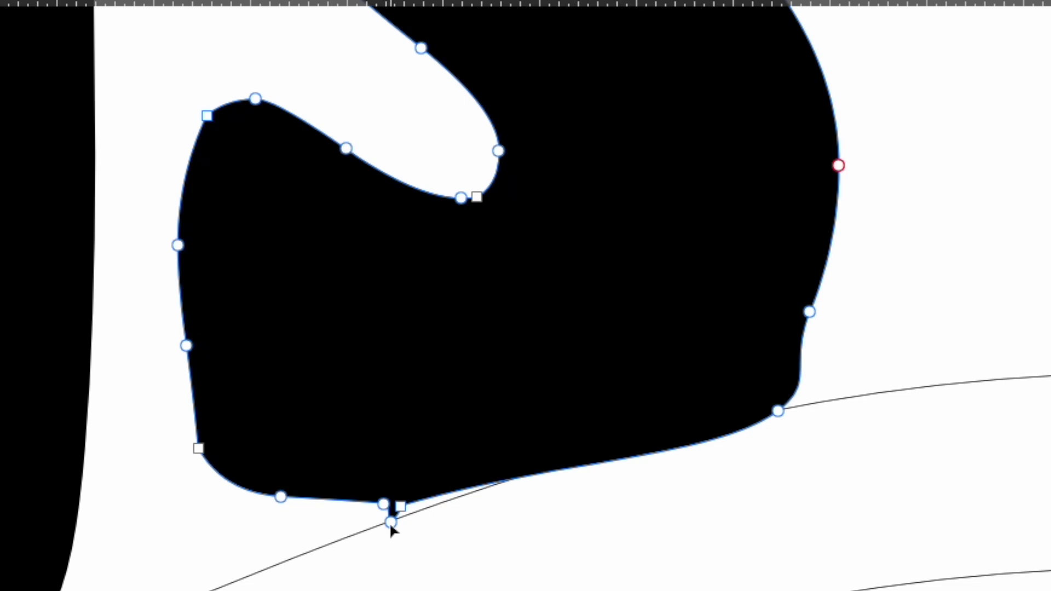
{"action": "left_click", "coordinate": [390, 509]}
{"action": "key", "text": "Delete"}
Fit the bottom edge of the S in JUST to the guide curve by adjusting handles, adding a mid-edge node and repositioning both bottom corners
{"action": "left_click_drag", "start_coordinate": [281, 498], "coordinate": [401, 504]}
{"action": "left_click_drag", "start_coordinate": [714, 461], "coordinate": [698, 417]}
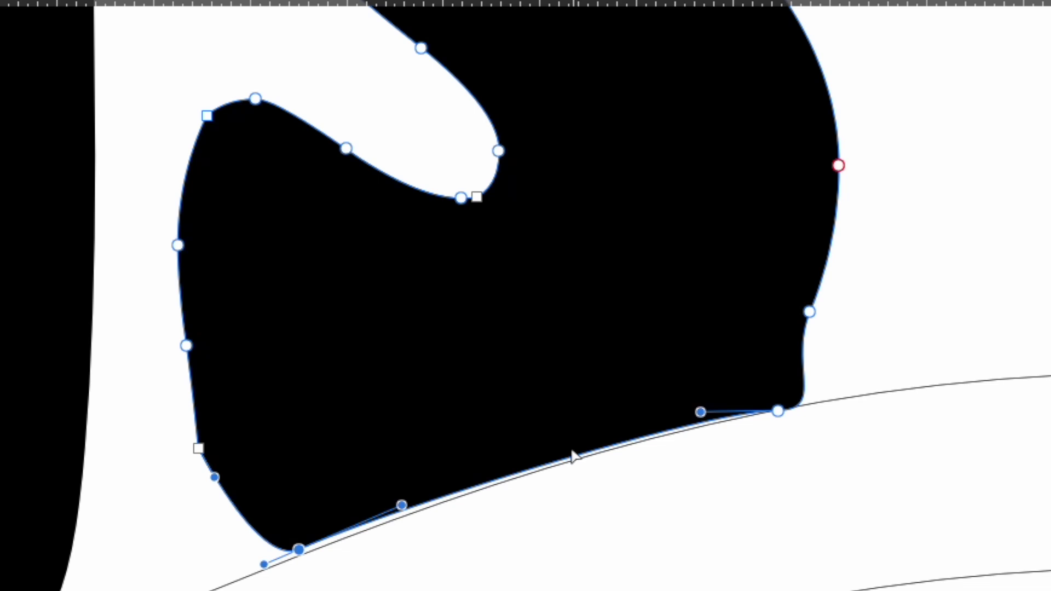
{"action": "double_click", "coordinate": [558, 462]}
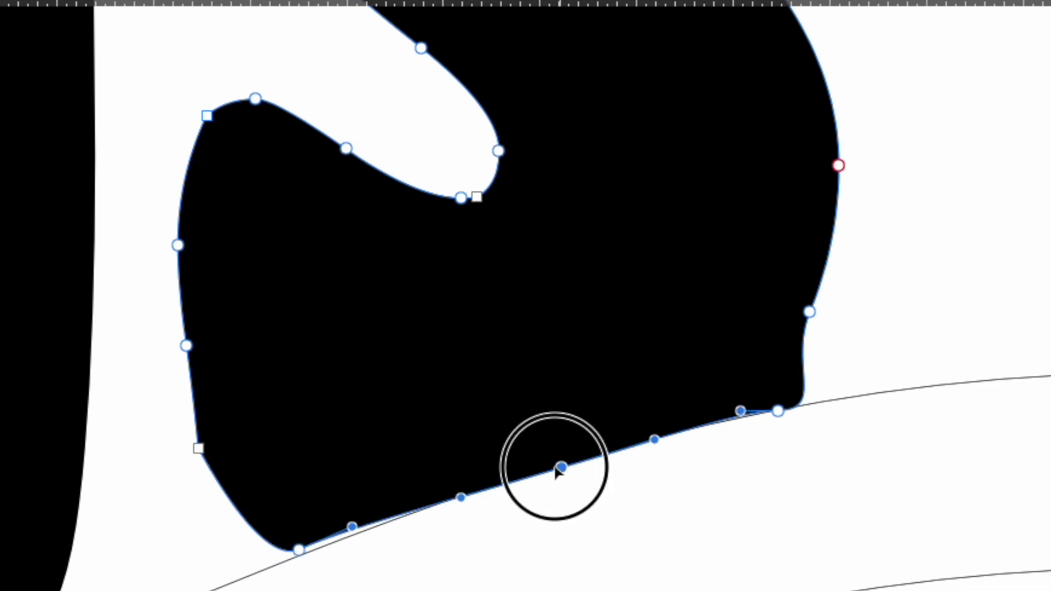
{"action": "left_click_drag", "start_coordinate": [297, 546], "coordinate": [311, 548]}
{"action": "left_click_drag", "start_coordinate": [779, 412], "coordinate": [744, 420]}
{"action": "key", "text": "shift+a"}
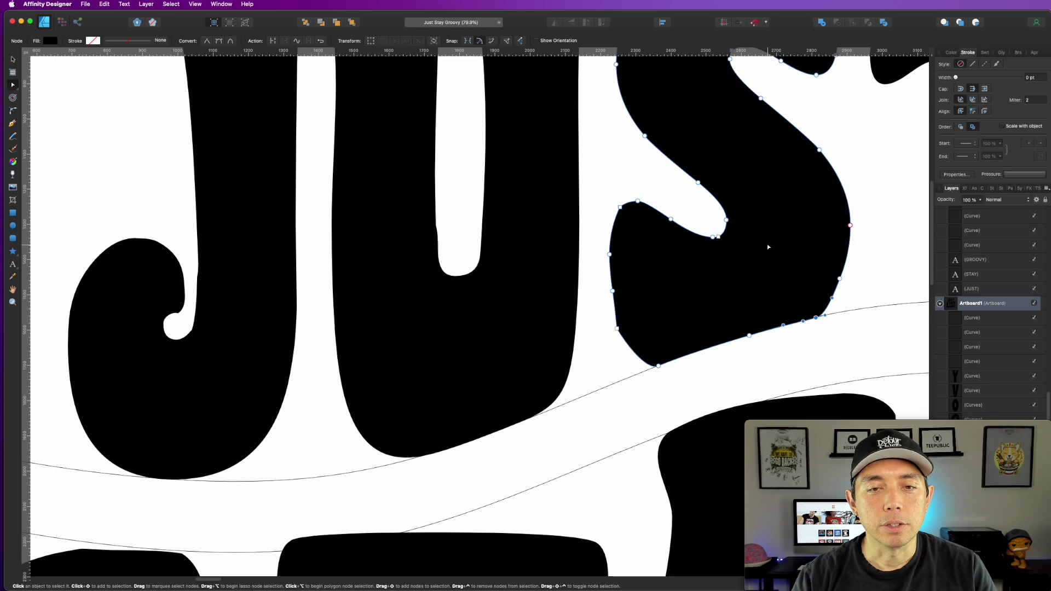
{"action": "scroll", "coordinate": [826, 254], "scroll_direction": "down", "scroll_amount": 5}
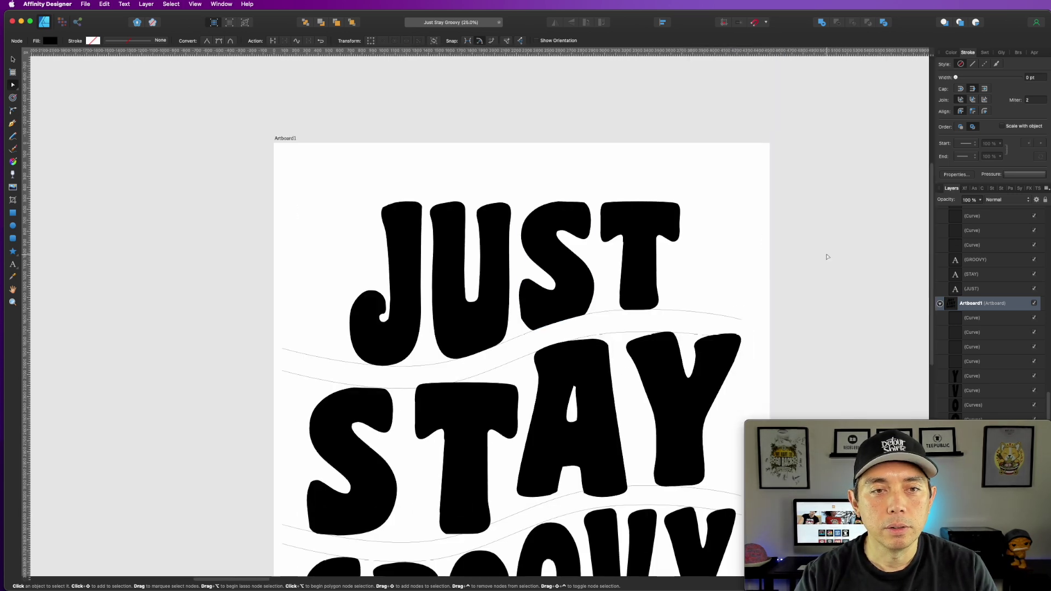
{"action": "left_click", "coordinate": [591, 165]}
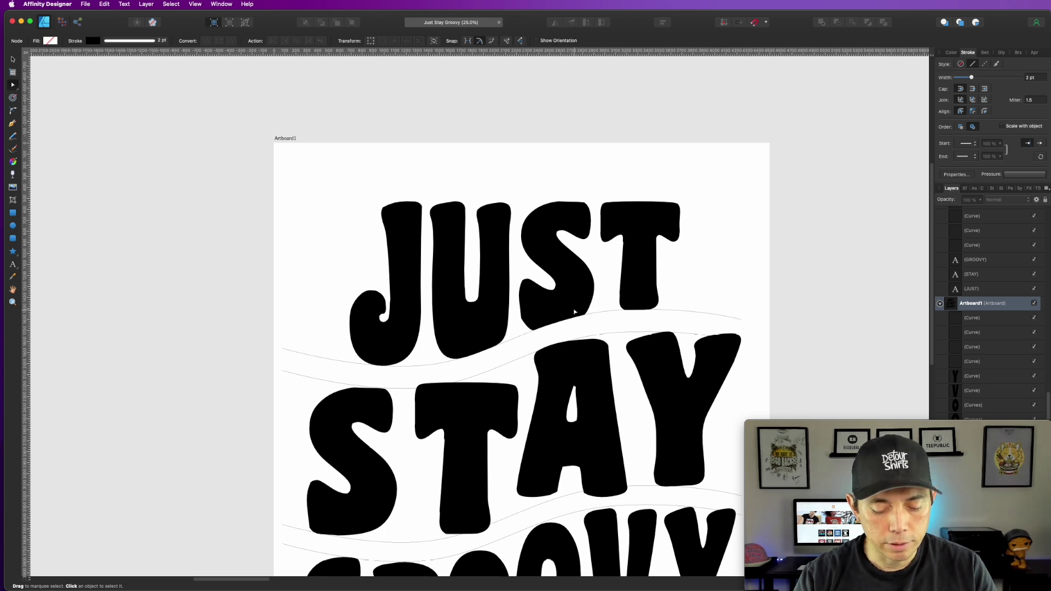
Round the lower-left corner of the S in JUST by moving its bottom node slightly inward and adjusting the adjoining handles
{"action": "scroll", "coordinate": [574, 312], "scroll_direction": "up", "scroll_amount": 4}
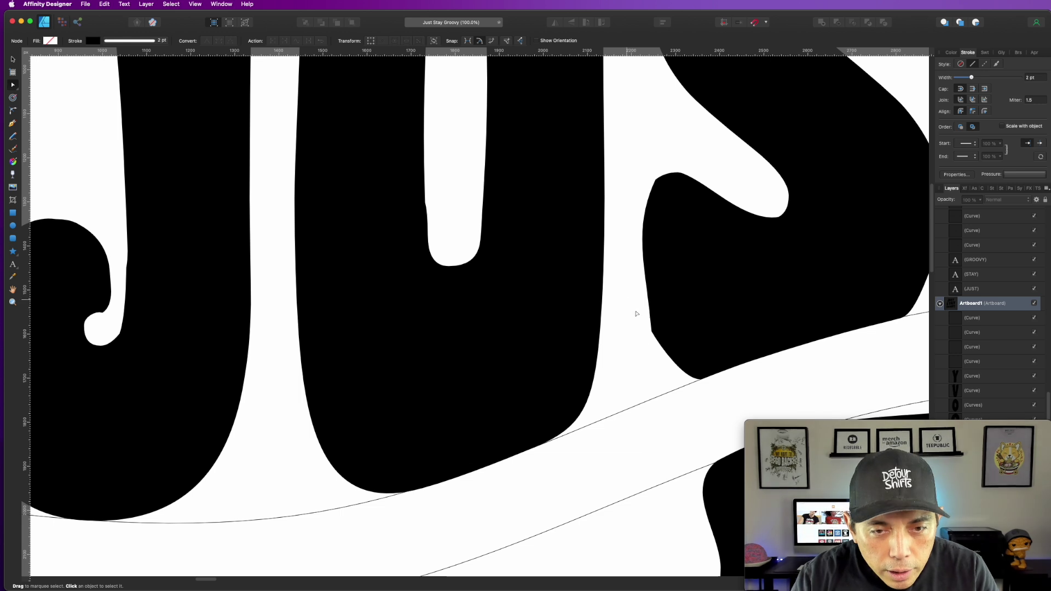
{"action": "left_click", "coordinate": [684, 371]}
{"action": "left_click", "coordinate": [692, 370]}
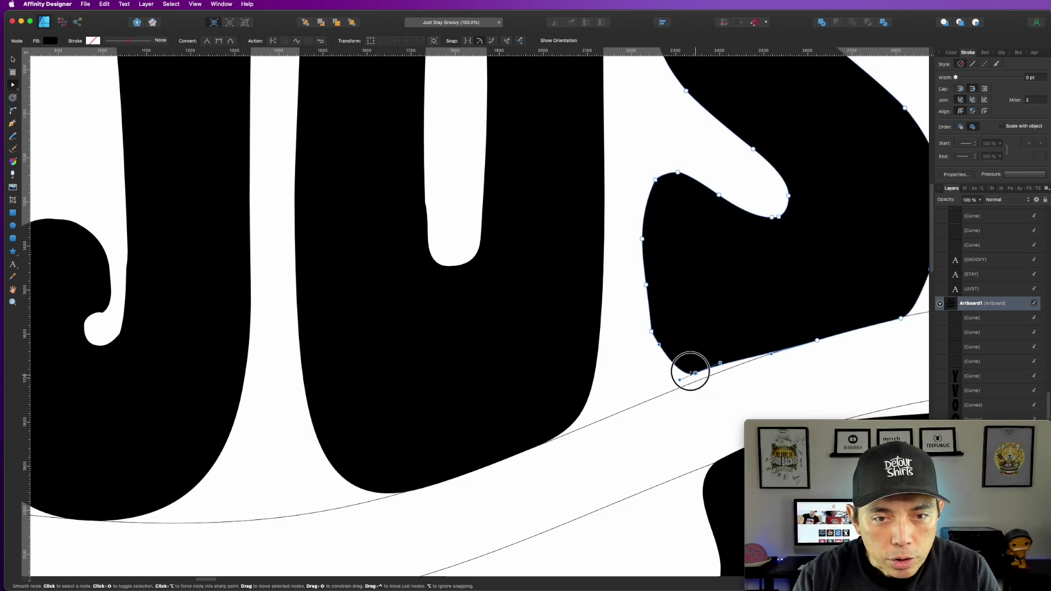
{"action": "left_click_drag", "start_coordinate": [716, 361], "coordinate": [707, 384]}
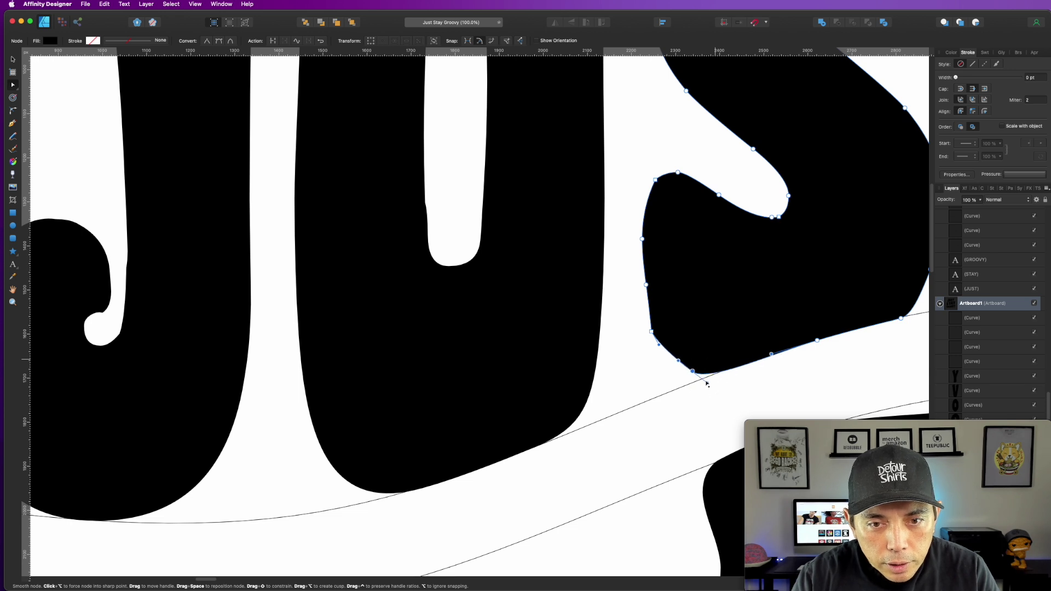
{"action": "left_click", "coordinate": [859, 366]}
{"action": "left_click", "coordinate": [696, 373]}
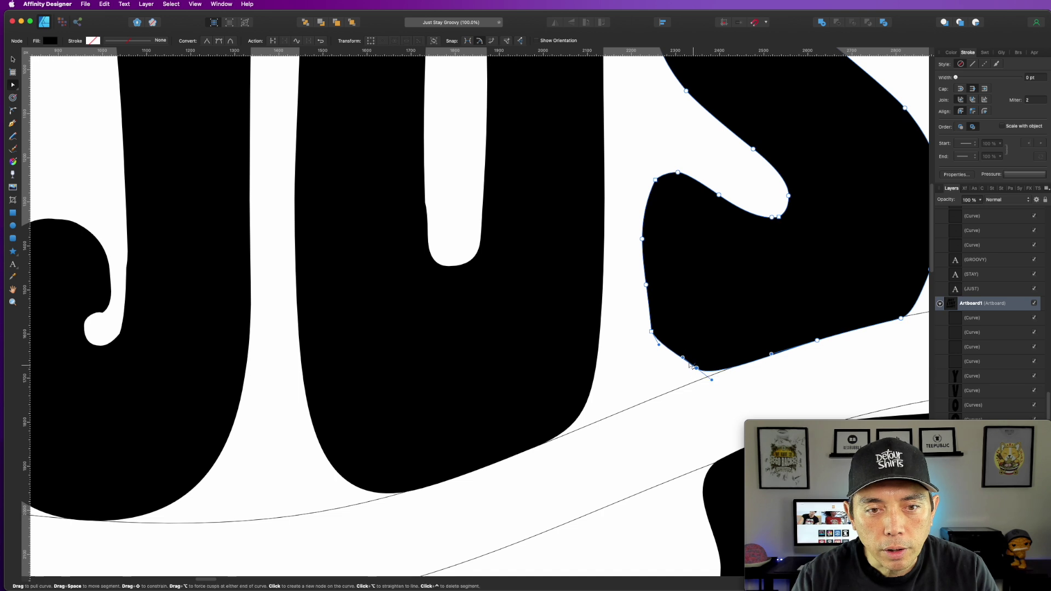
{"action": "left_click_drag", "start_coordinate": [690, 364], "coordinate": [659, 347]}
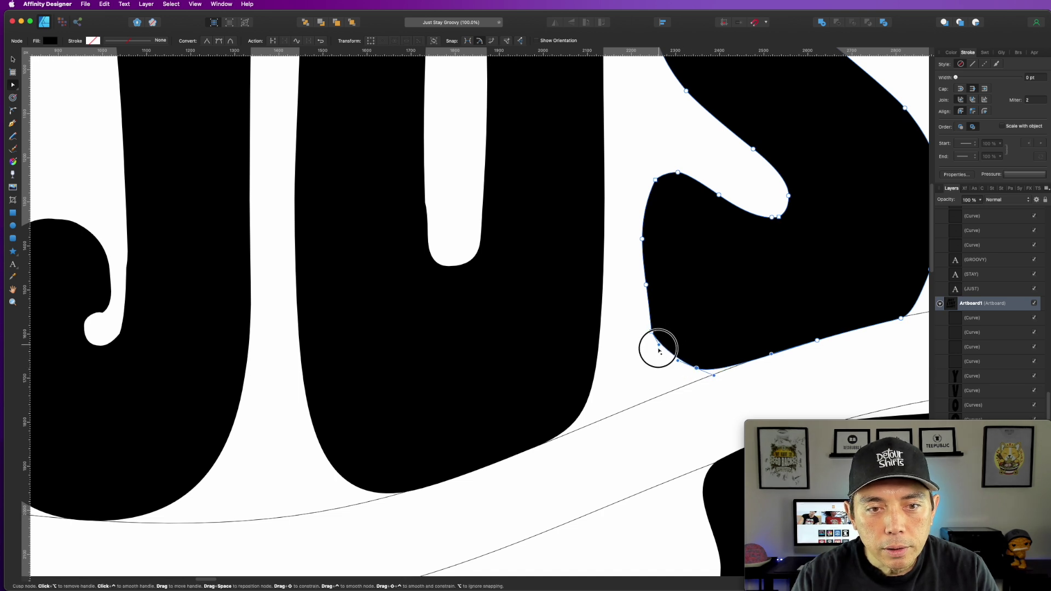
{"action": "key", "text": "super+minus"}
{"action": "key", "text": "super+minus"}
{"action": "key", "text": "super+minus"}
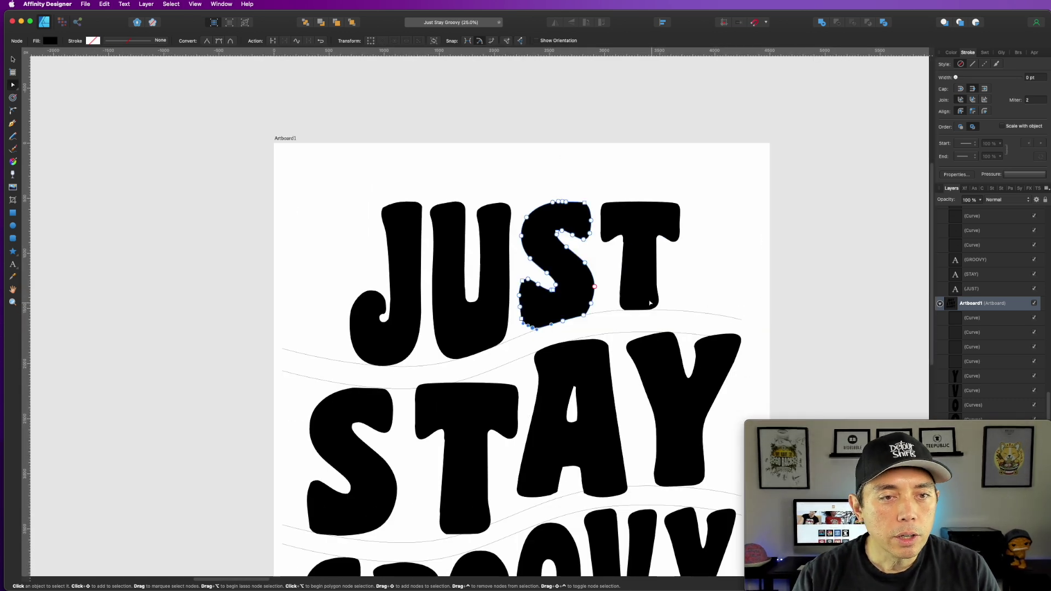
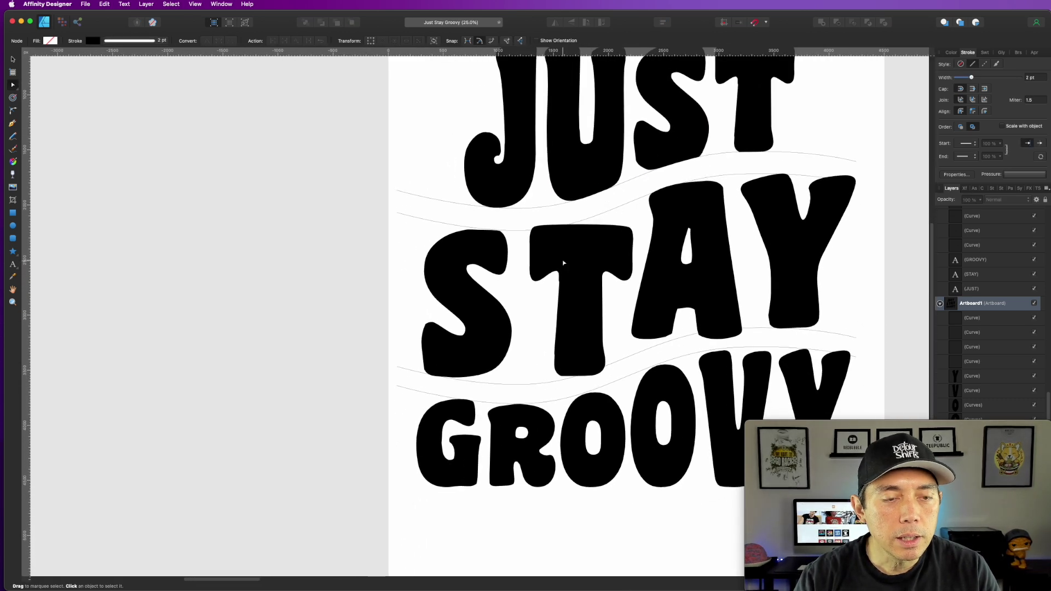
Reshape the top edge of the T in STAY to follow the guide curve, raising its upper-right corner and lowering its upper-left corner
{"action": "scroll", "coordinate": [572, 240], "scroll_direction": "up", "scroll_amount": 4}
{"action": "scroll", "coordinate": [570, 250], "scroll_direction": "up", "scroll_amount": 3}
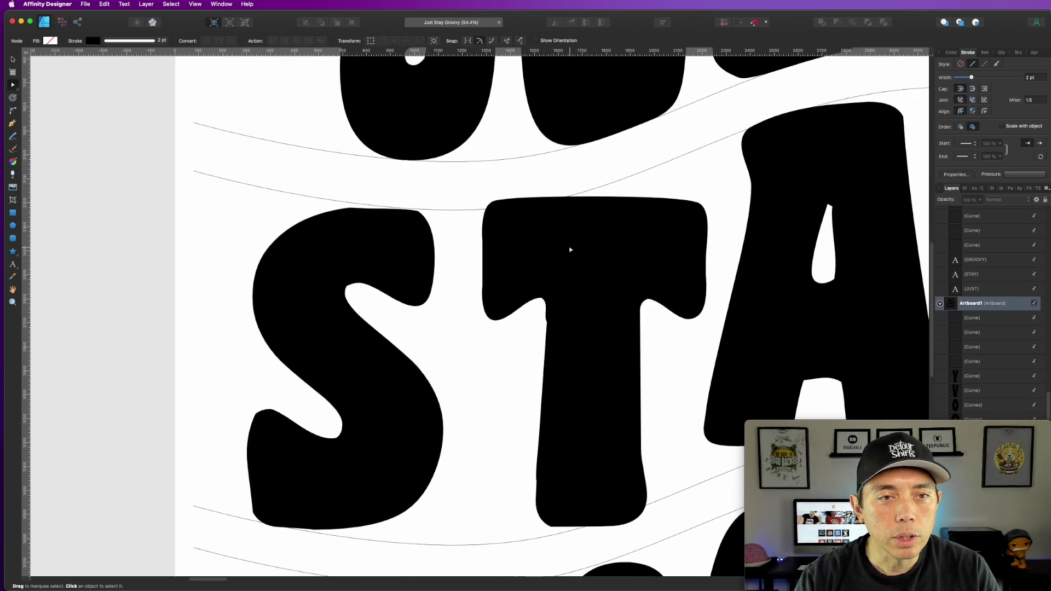
{"action": "left_click", "coordinate": [474, 185]}
{"action": "left_click_drag", "start_coordinate": [460, 185], "coordinate": [535, 215]}
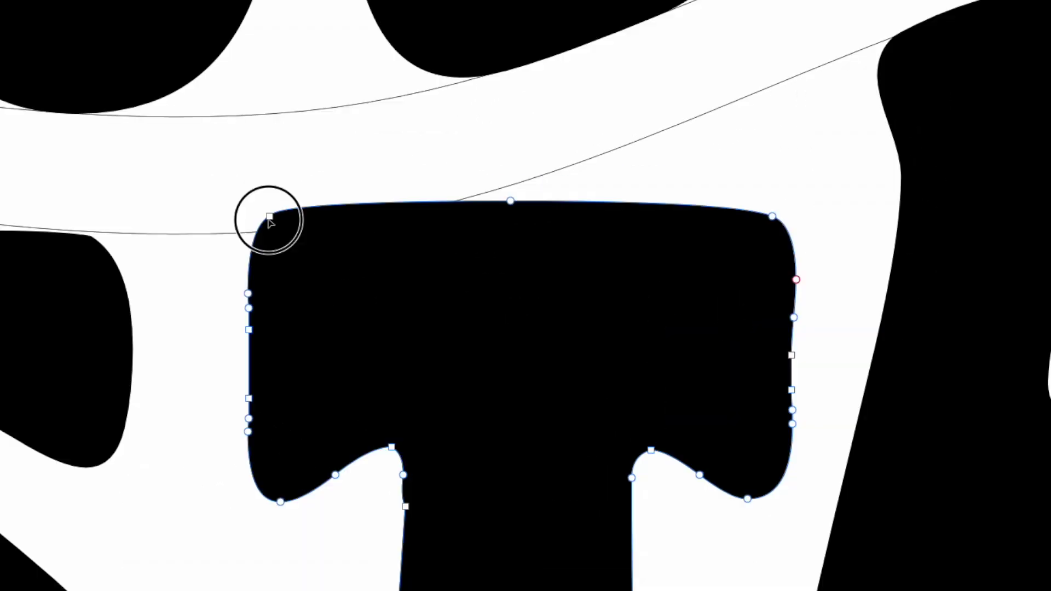
{"action": "left_click_drag", "start_coordinate": [773, 215], "coordinate": [753, 95]}
{"action": "left_click_drag", "start_coordinate": [509, 210], "coordinate": [498, 188]}
{"action": "left_click_drag", "start_coordinate": [645, 187], "coordinate": [654, 144]}
{"action": "left_click_drag", "start_coordinate": [274, 243], "coordinate": [276, 233]}
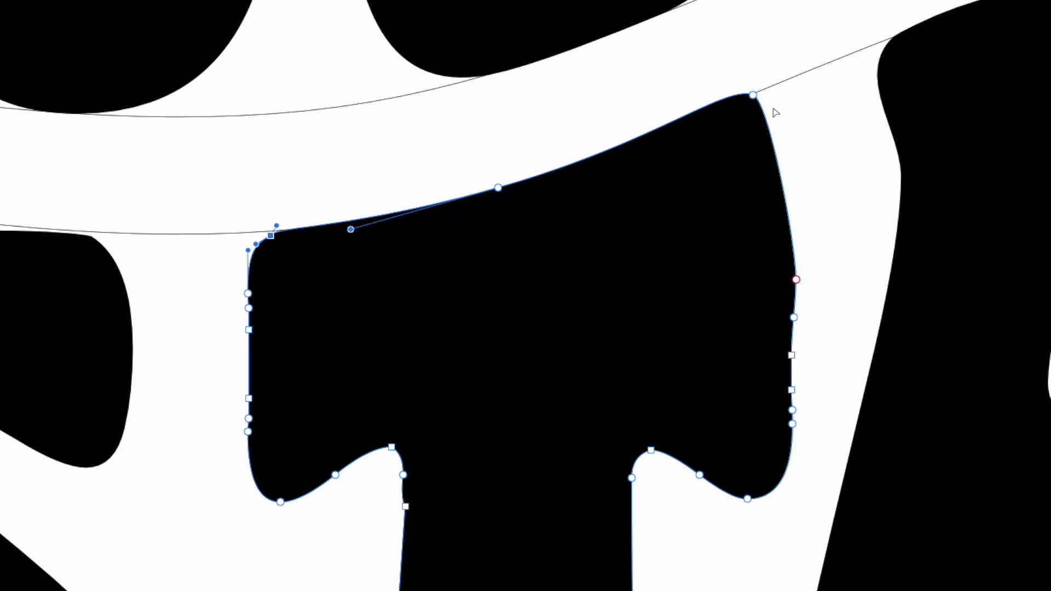
Refine the upper-right corner of the T in STAY by shifting its node and handles so the top edge sits on the guide curve
{"action": "left_click", "coordinate": [753, 95]}
{"action": "left_click_drag", "start_coordinate": [654, 145], "coordinate": [662, 145]}
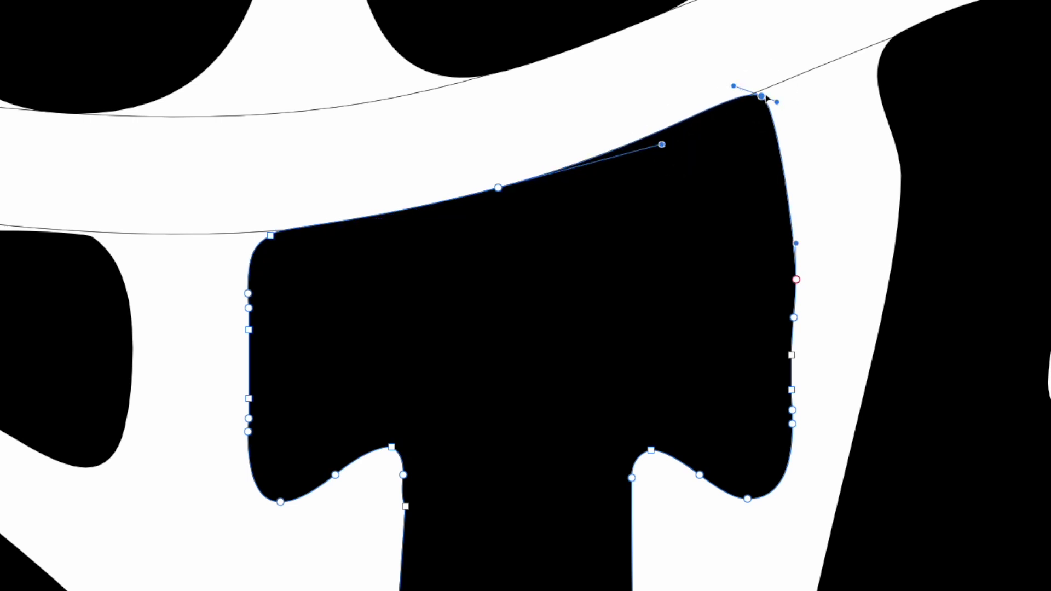
{"action": "left_click_drag", "start_coordinate": [758, 100], "coordinate": [765, 105]}
{"action": "left_click", "coordinate": [734, 87]}
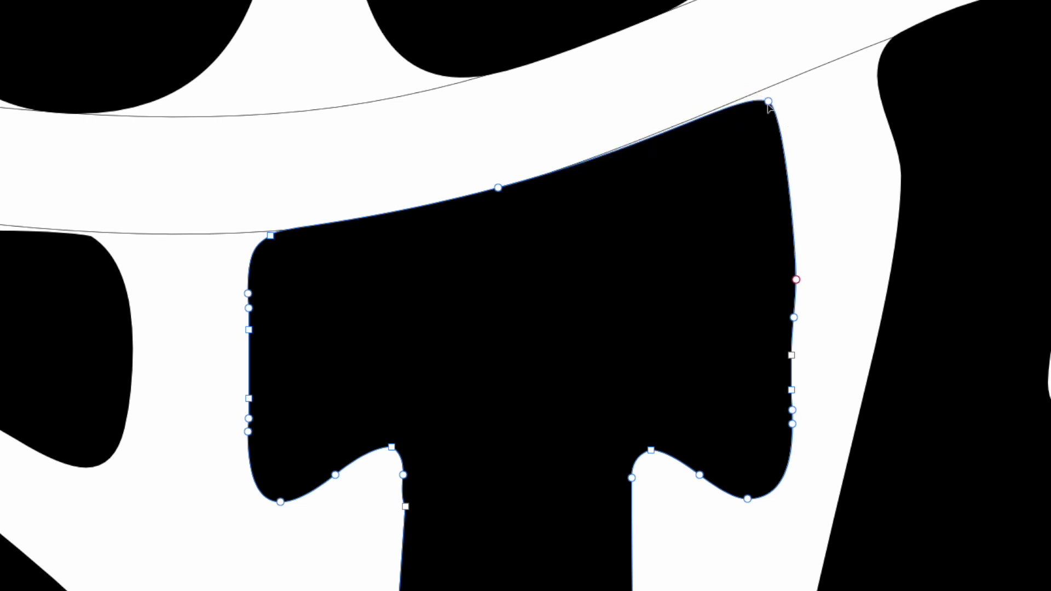
{"action": "scroll", "coordinate": [830, 181], "scroll_direction": "down", "scroll_amount": 8}
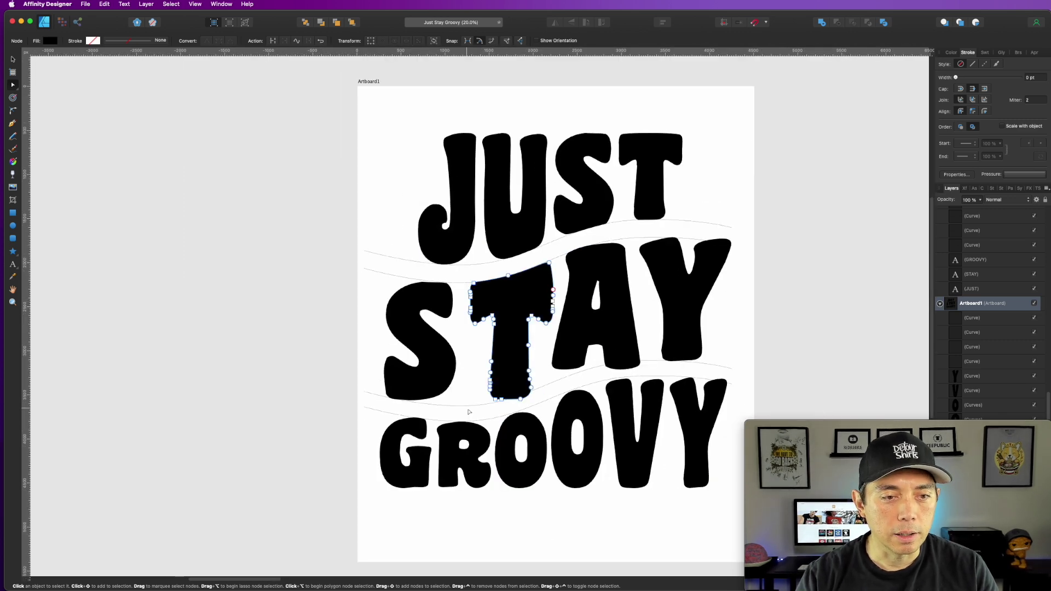
{"action": "left_click", "coordinate": [285, 242]}
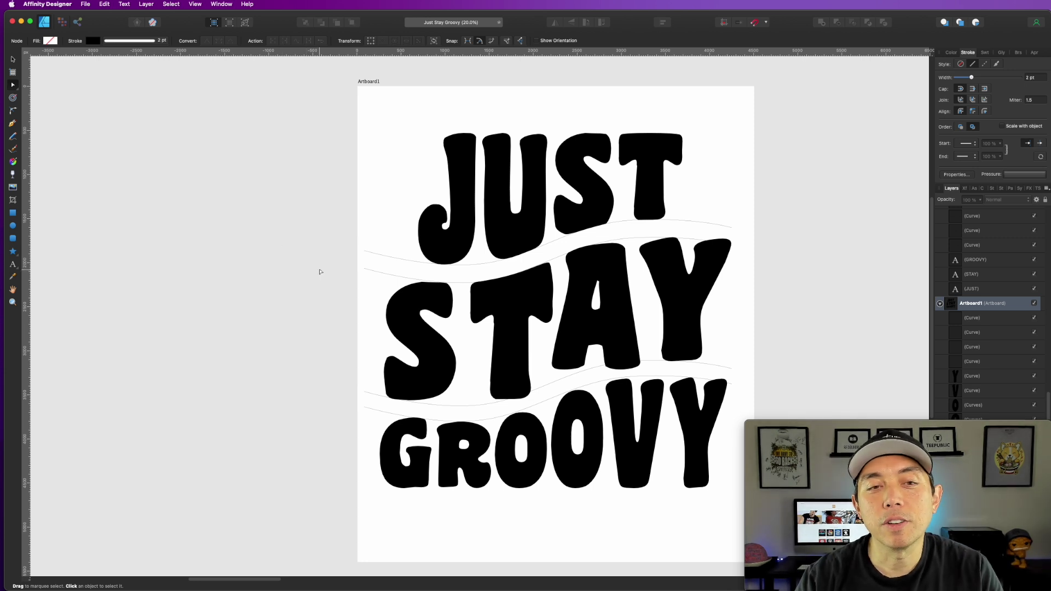
{"action": "scroll", "coordinate": [320, 272], "scroll_direction": "down", "scroll_amount": 2}
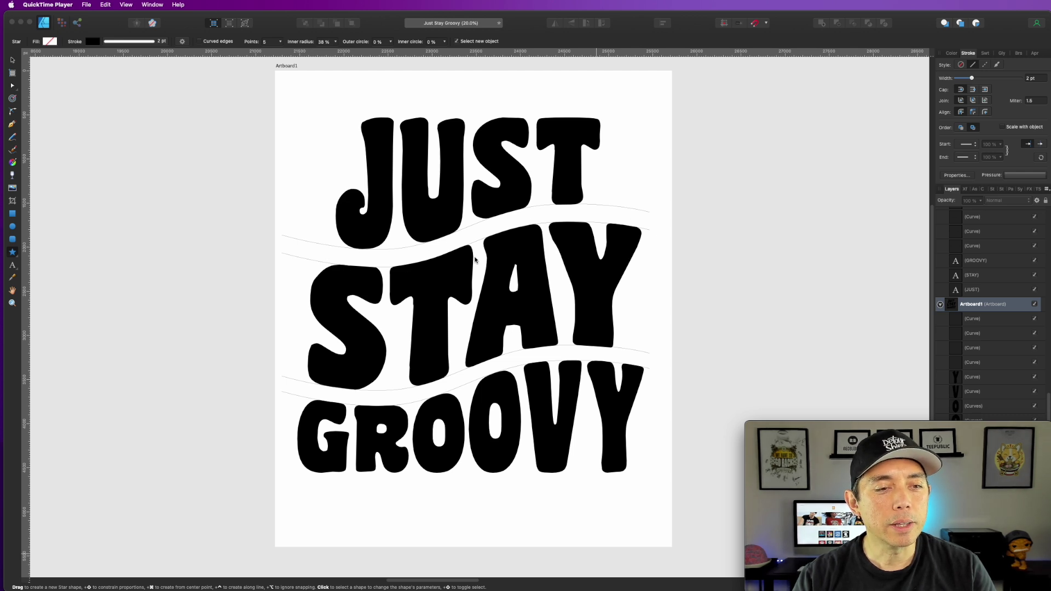
Nudge the S in STAY slightly away from the T
{"action": "left_click", "coordinate": [334, 309]}
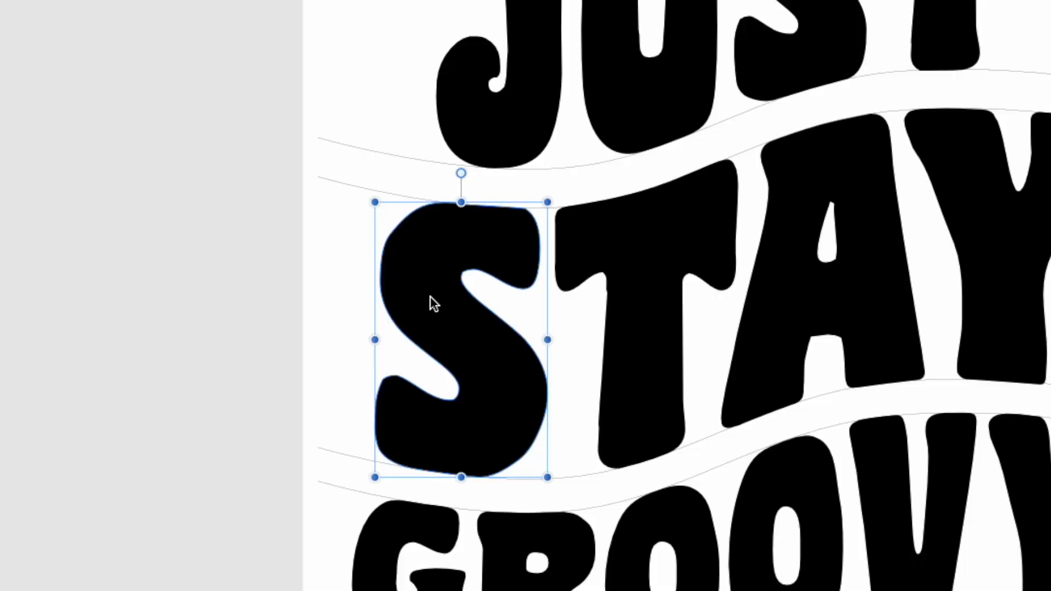
{"action": "mouse_move", "coordinate": [427, 298]}
{"action": "left_mouse_down"}
{"action": "mouse_move", "coordinate": [385, 287]}
{"action": "mouse_move", "coordinate": [426, 297]}
{"action": "left_mouse_up"}
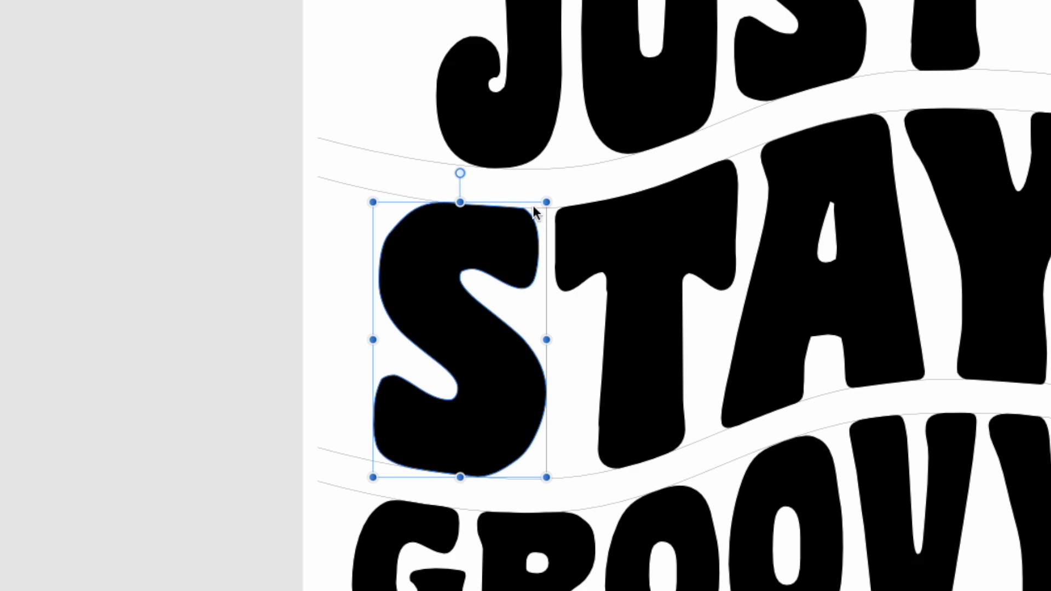
Nudge the S in STAY slightly onto its guide, and delete the remaining wavy guide curves between the three words
{"action": "left_click_drag", "start_coordinate": [443, 276], "coordinate": [442, 278]}
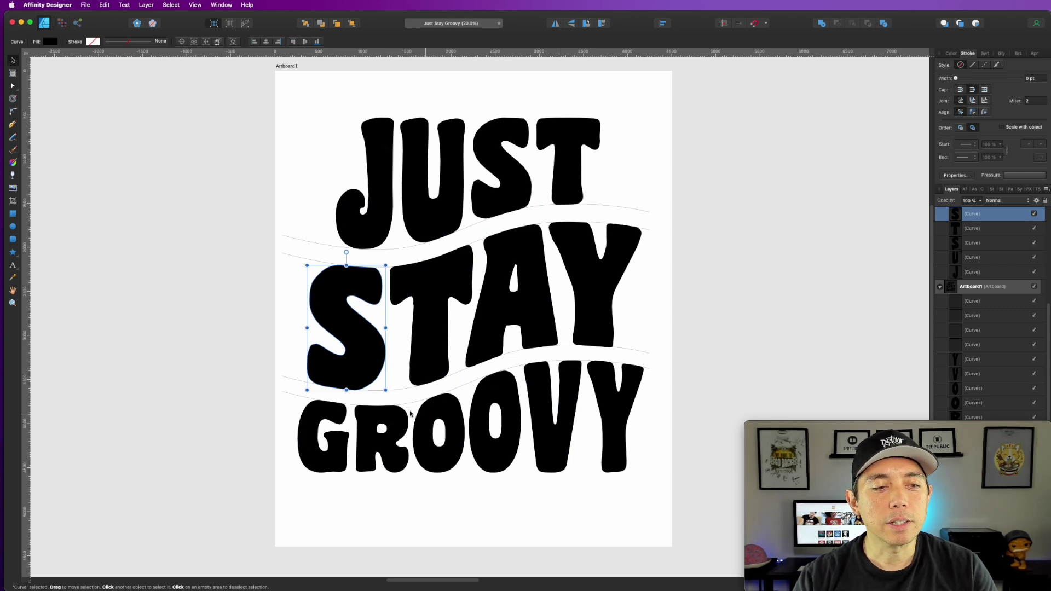
{"action": "left_click", "coordinate": [648, 359]}
{"action": "left_click", "coordinate": [625, 227]}
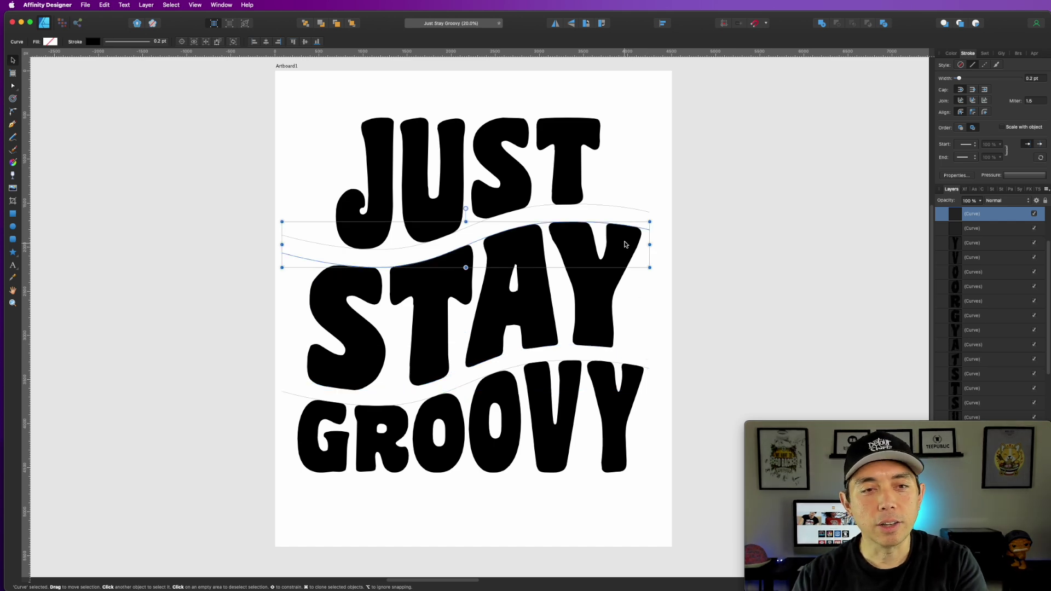
{"action": "left_click", "coordinate": [631, 208]}
{"action": "key", "text": "Delete"}
{"action": "left_click", "coordinate": [645, 229]}
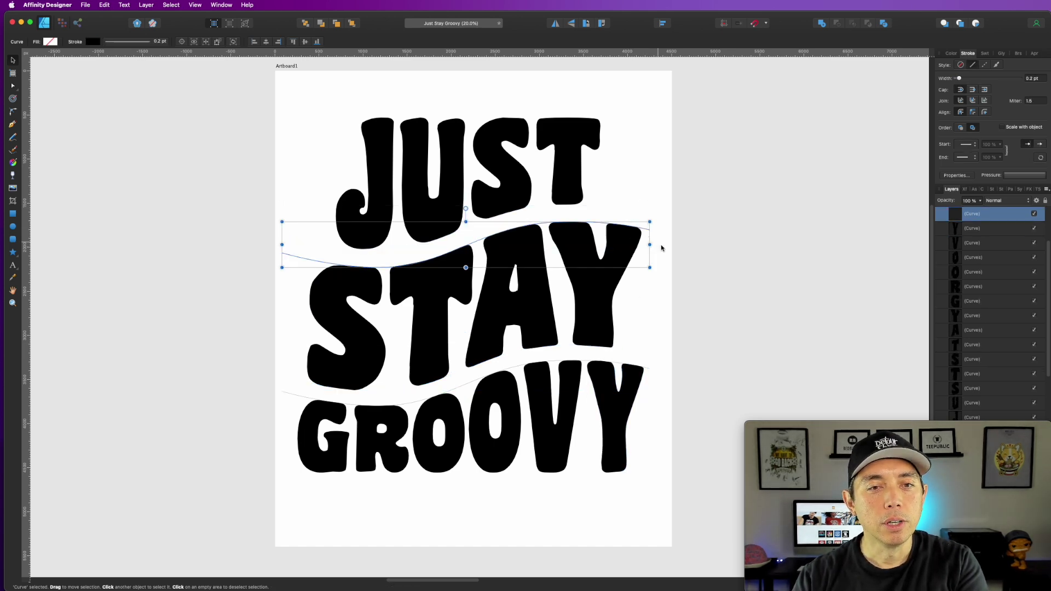
{"action": "key", "text": "Delete"}
{"action": "left_click", "coordinate": [283, 395]}
{"action": "key", "text": "Delete"}
{"action": "left_click", "coordinate": [713, 210]}
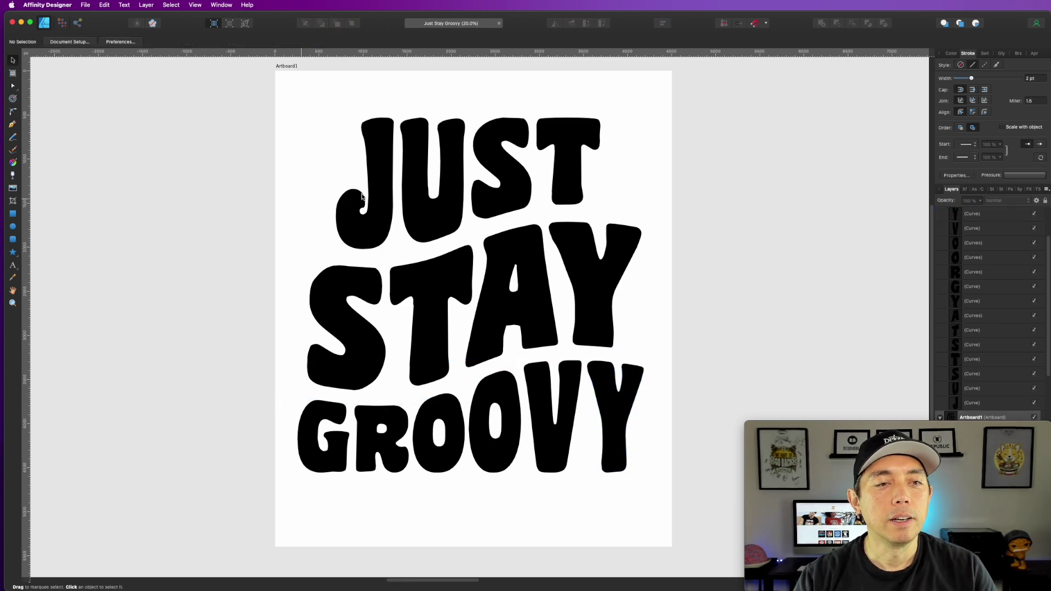
Try moving all four letters of JUST slightly down towards STAY, and undo the move
{"action": "left_click_drag", "start_coordinate": [244, 85], "coordinate": [664, 244]}
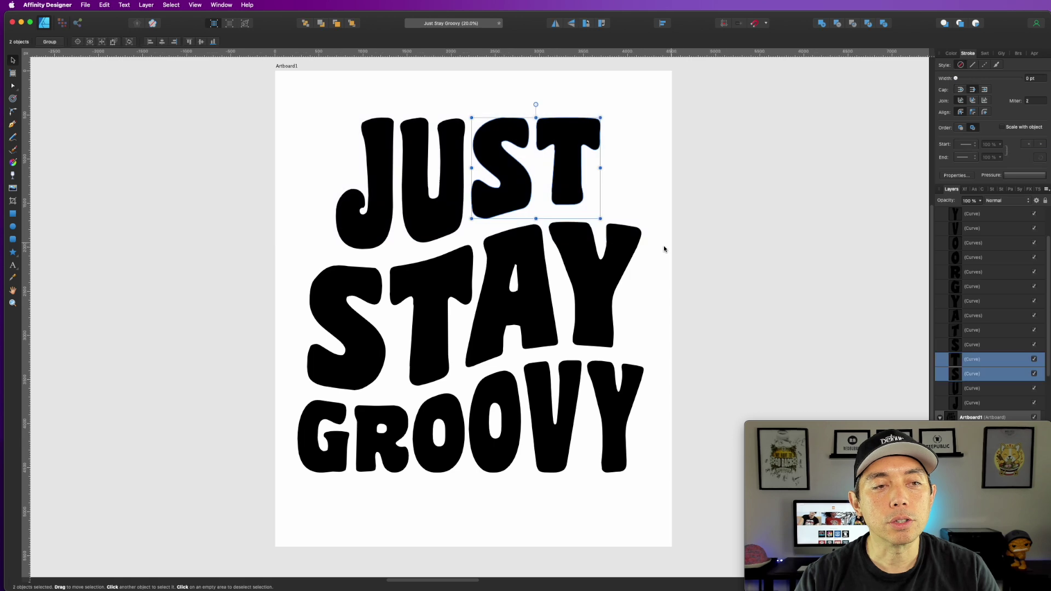
{"action": "left_click", "coordinate": [435, 211], "text": "shift"}
{"action": "left_click", "coordinate": [378, 212], "text": "shift"}
{"action": "left_click_drag", "start_coordinate": [425, 212], "coordinate": [428, 219]}
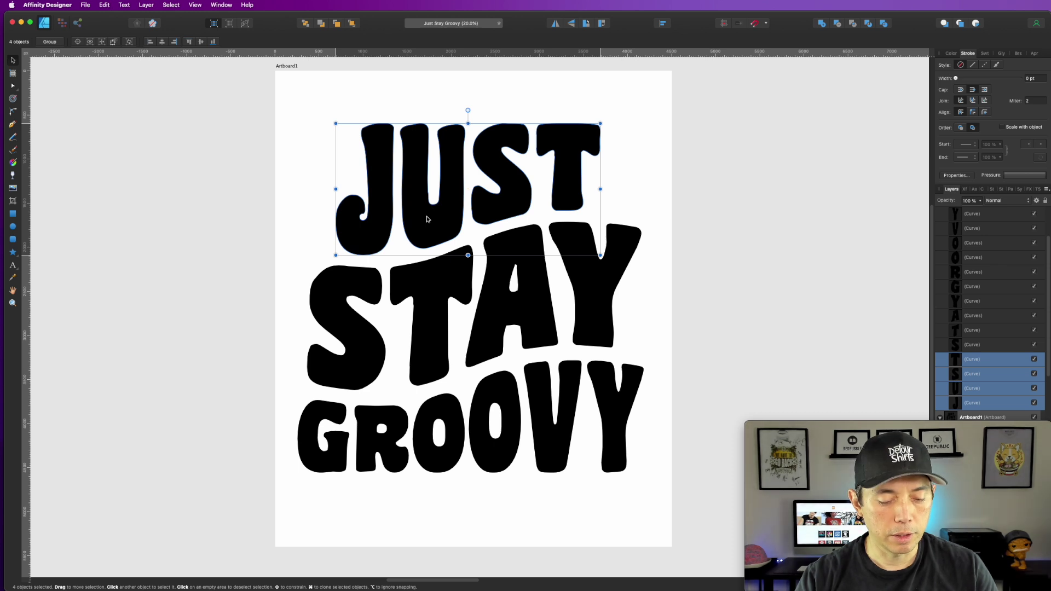
{"action": "key", "text": "super+z"}
{"action": "left_click", "coordinate": [602, 210]}
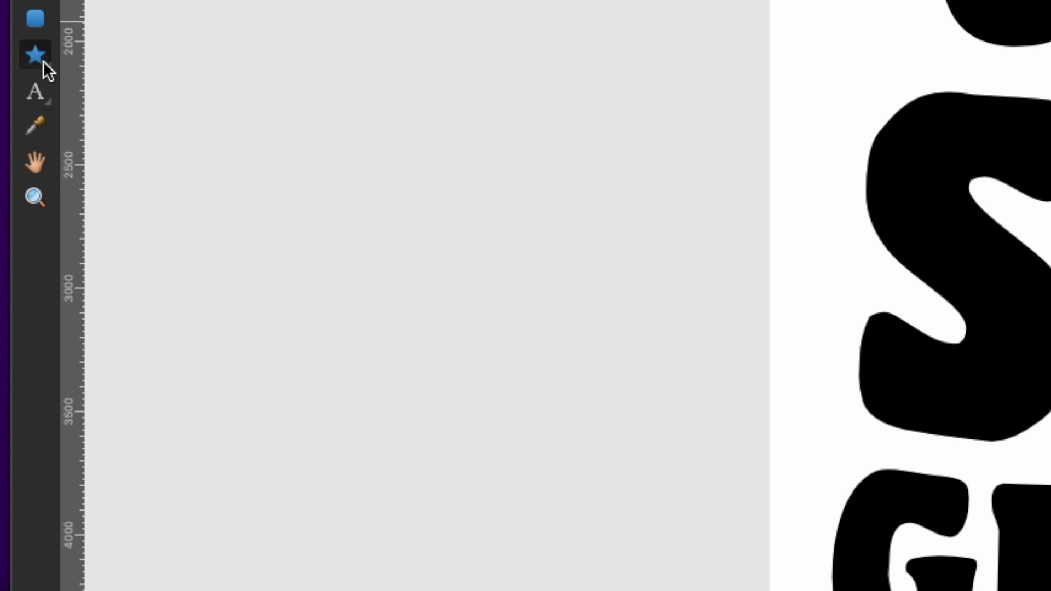
Draw a nine-petal flower beside the J in JUST using a flower preset of the Star Tool
{"action": "left_click", "coordinate": [44, 61]}
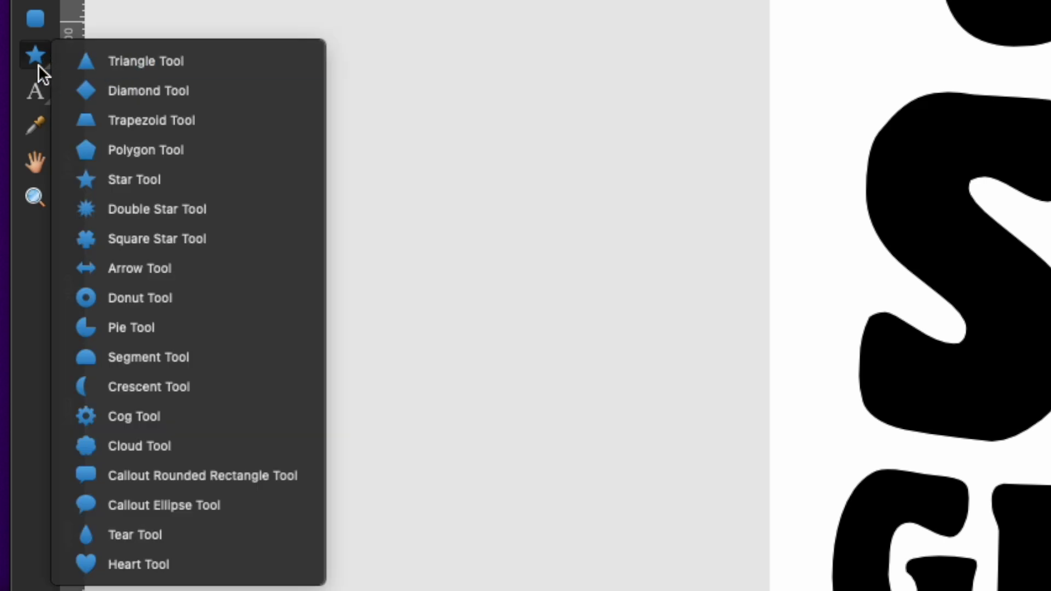
{"action": "left_click", "coordinate": [136, 188]}
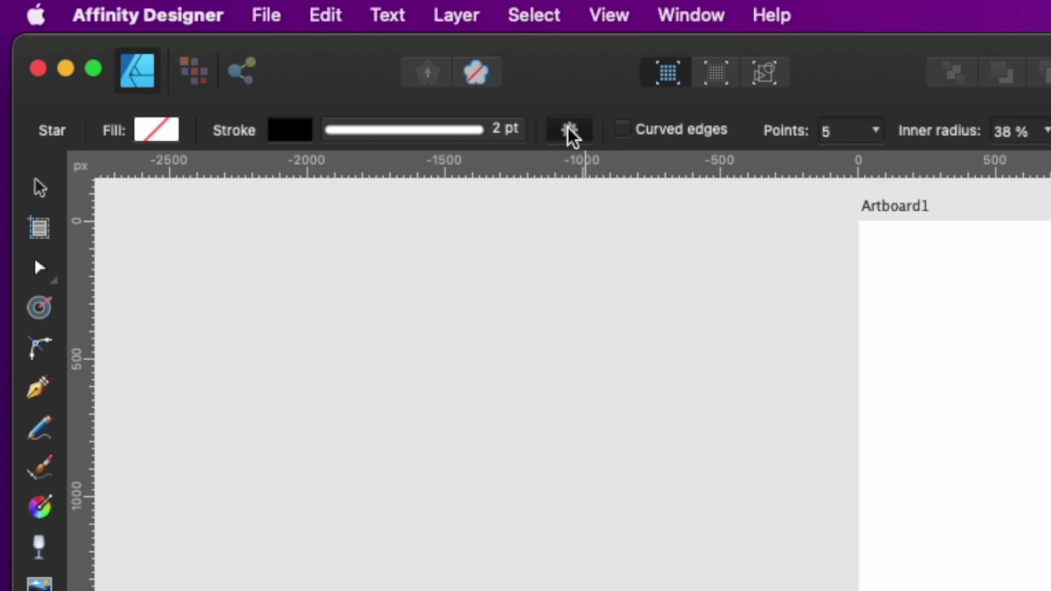
{"action": "left_click", "coordinate": [570, 130]}
{"action": "left_click", "coordinate": [629, 453]}
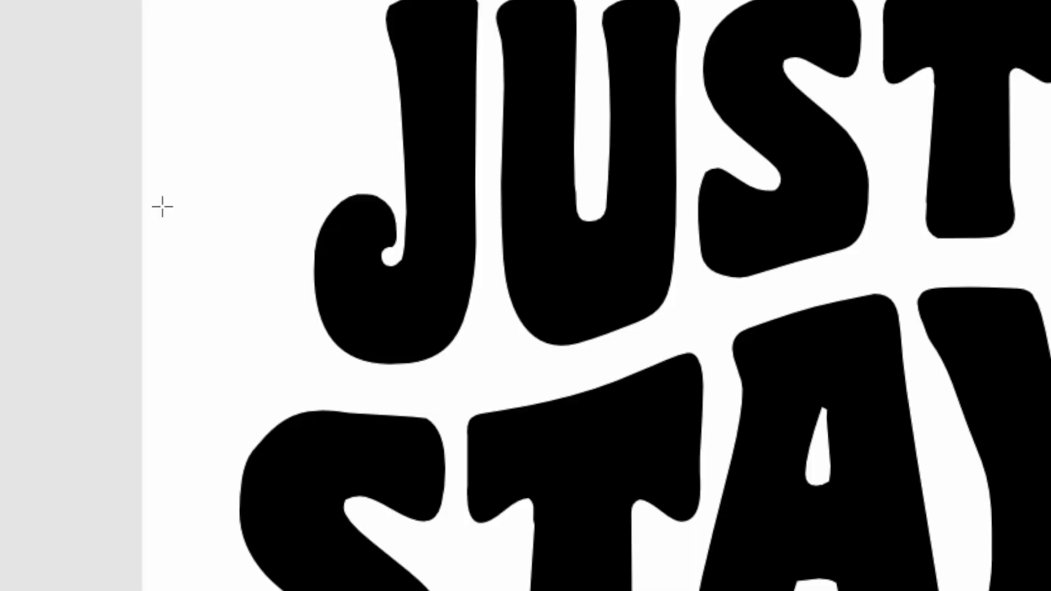
{"action": "left_click_drag", "start_coordinate": [164, 204], "coordinate": [277, 374]}
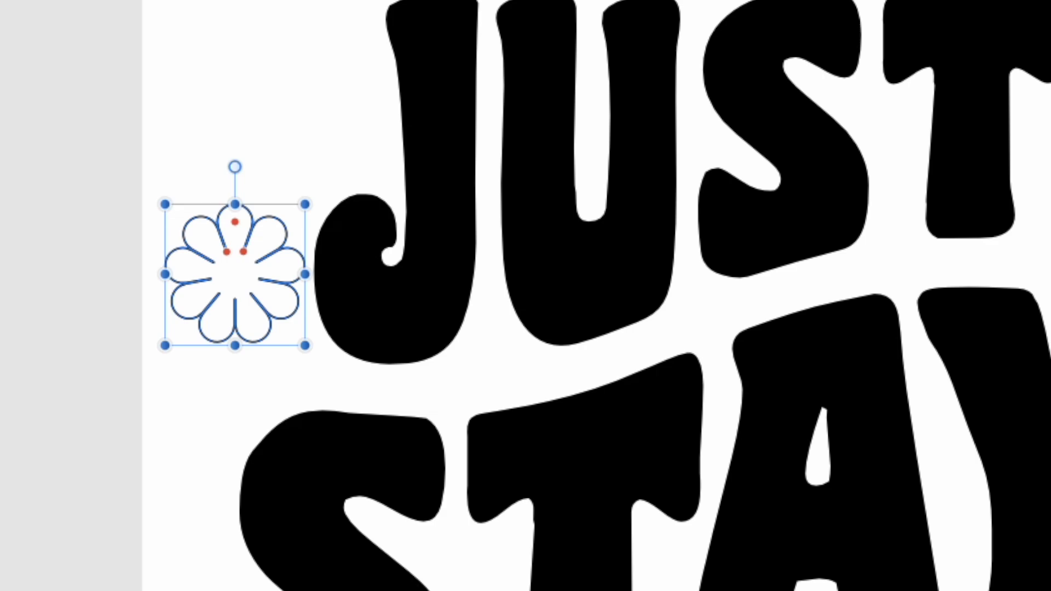
Remove the flower's outline and fill it with orange, CMYK 0, 37, 100, 0
{"action": "left_click", "coordinate": [951, 75]}
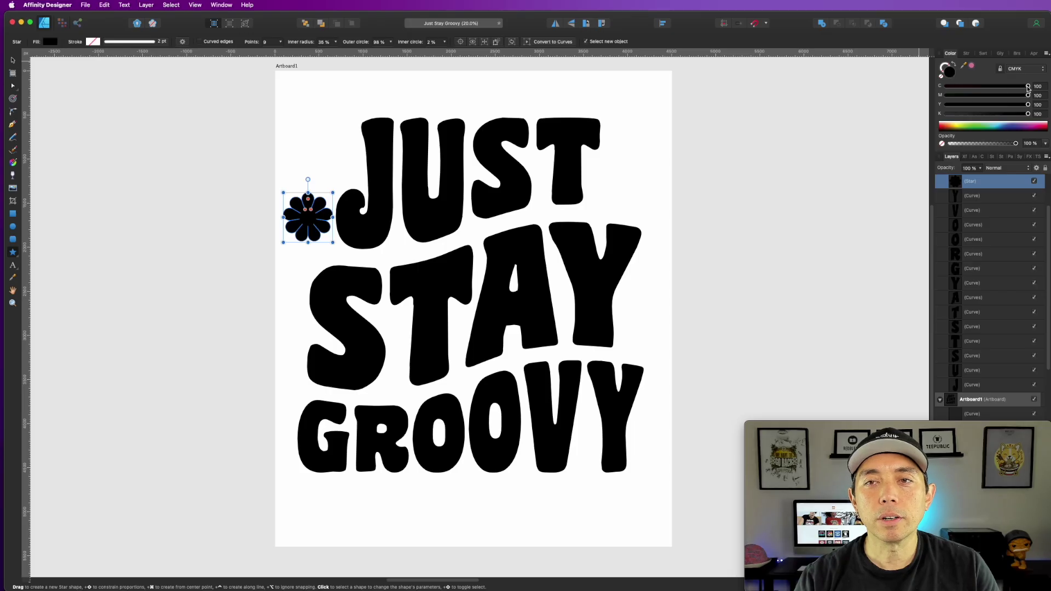
{"action": "left_click_drag", "start_coordinate": [1028, 88], "coordinate": [904, 86]}
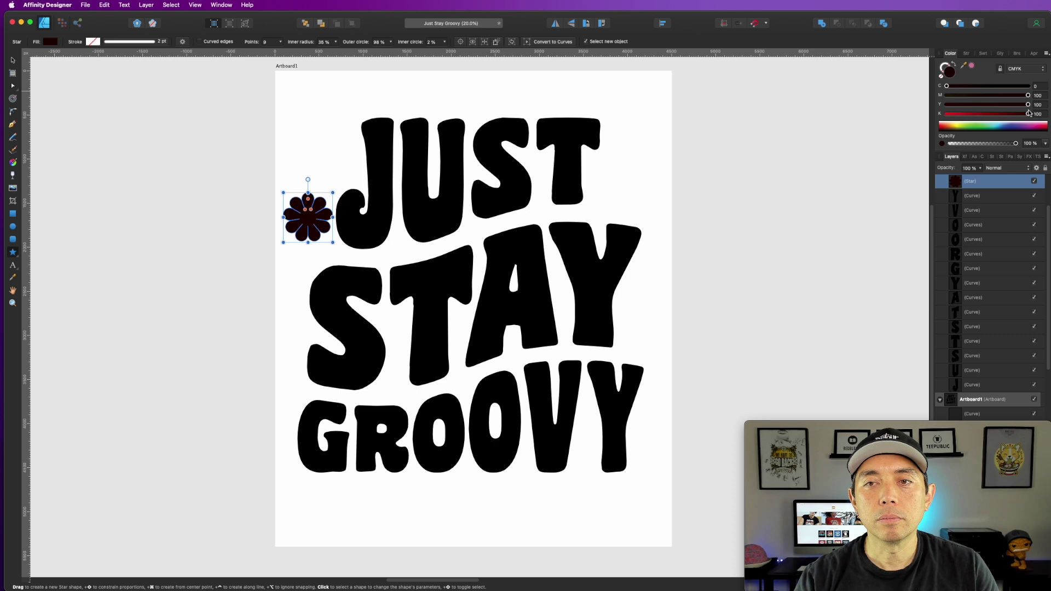
{"action": "left_click_drag", "start_coordinate": [1029, 113], "coordinate": [882, 105]}
{"action": "left_click_drag", "start_coordinate": [1029, 94], "coordinate": [976, 94]}
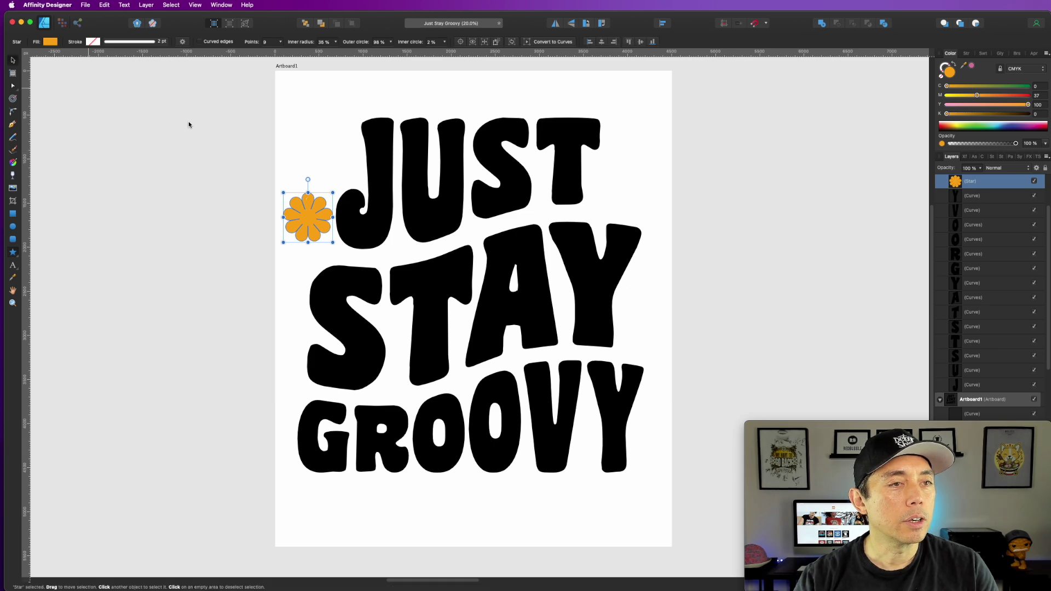
Draw a small circle in the middle of the flower and fill it light pink, CMYK 0, 14, 0, 0
{"action": "left_click", "coordinate": [314, 149]}
{"action": "left_click", "coordinate": [12, 226]}
{"action": "left_click_drag", "start_coordinate": [302, 209], "coordinate": [319, 227]}
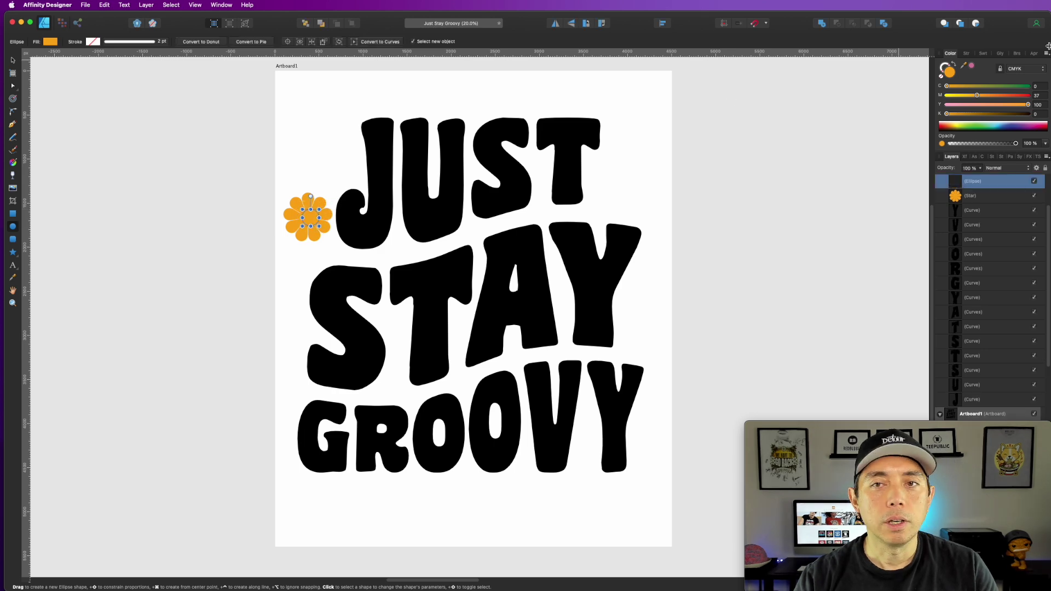
{"action": "left_click_drag", "start_coordinate": [1028, 104], "coordinate": [958, 95]}
{"action": "left_click", "coordinate": [13, 60]}
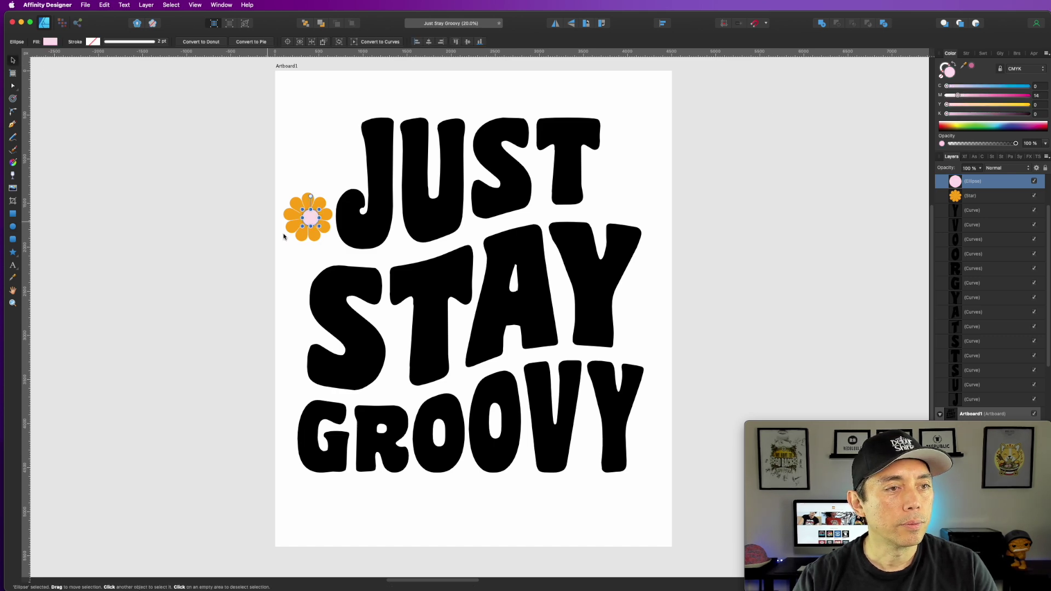
{"action": "left_click_drag", "start_coordinate": [311, 218], "coordinate": [307, 217]}
Centre the pink circle and the orange petals on each other horizontally and vertically, and group them into one flower
{"action": "left_click", "coordinate": [322, 205]}
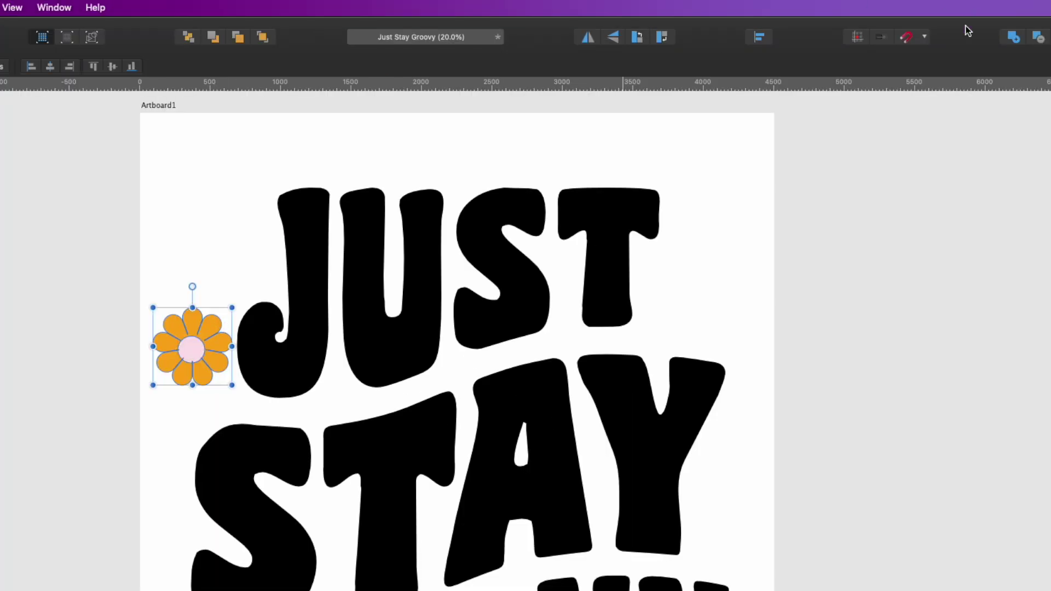
{"action": "left_click", "coordinate": [759, 36]}
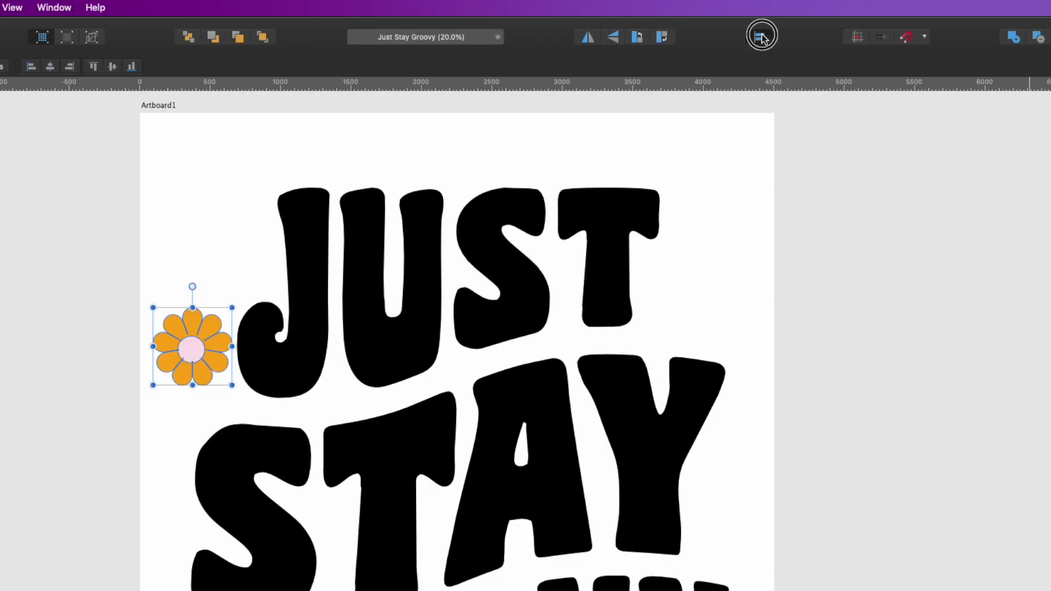
{"action": "left_click", "coordinate": [788, 80]}
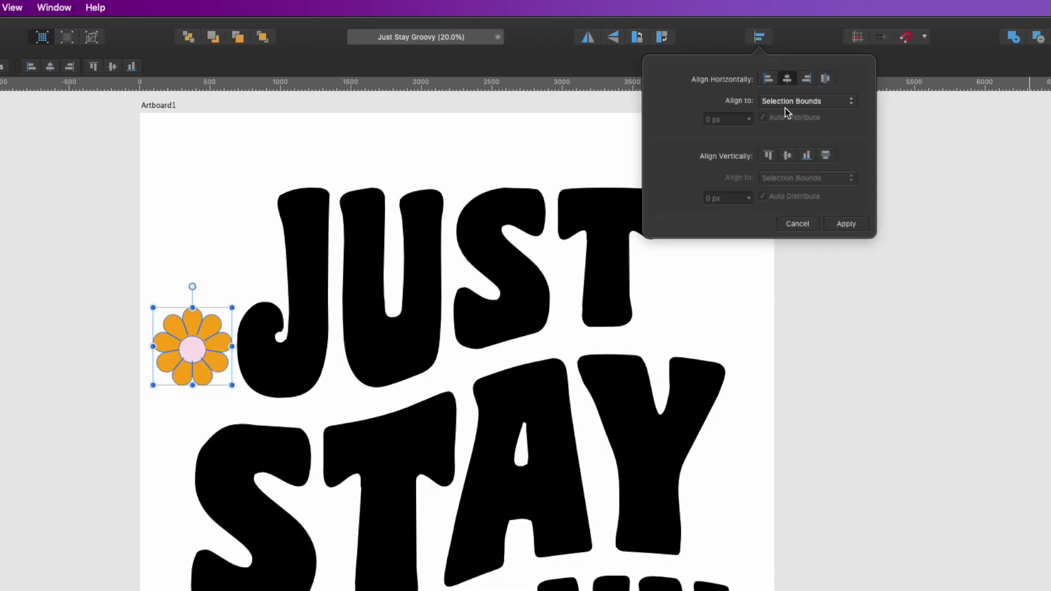
{"action": "left_click", "coordinate": [787, 153]}
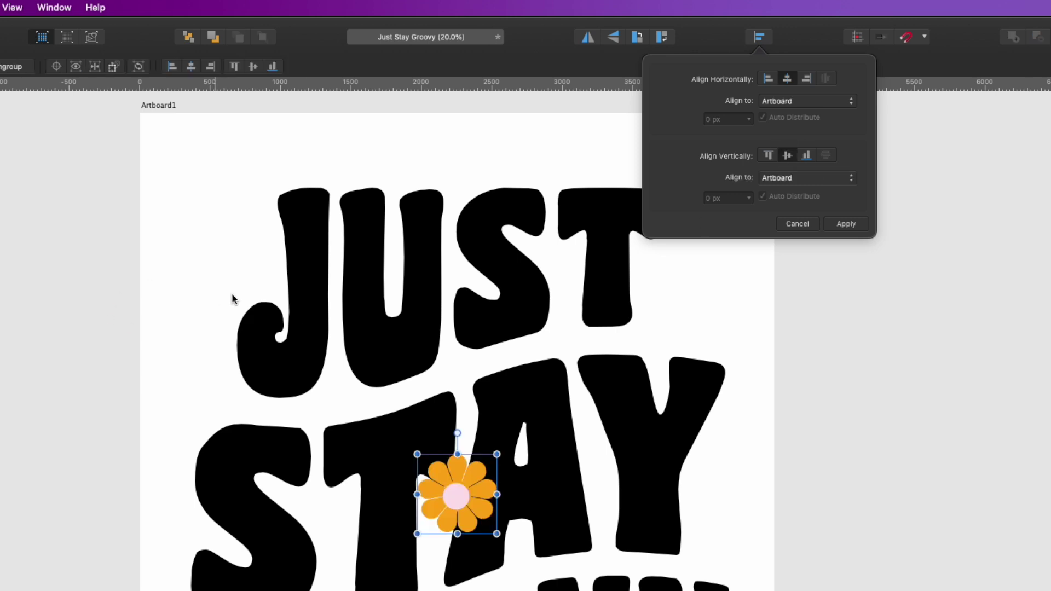
{"action": "key", "text": "Return"}
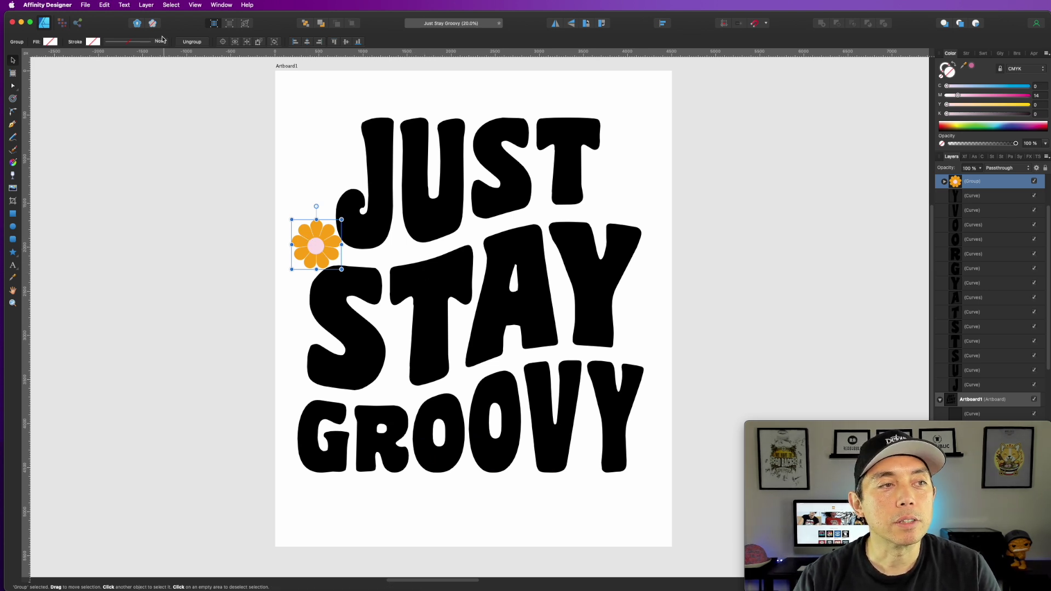
{"action": "left_click", "coordinate": [14, 253]}
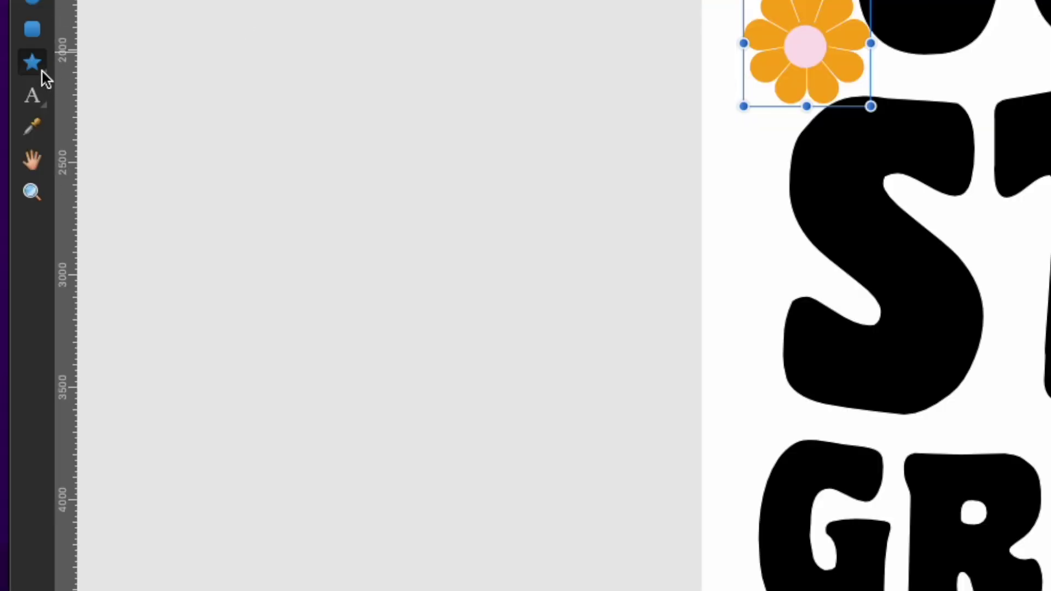
{"action": "left_click", "coordinate": [43, 72]}
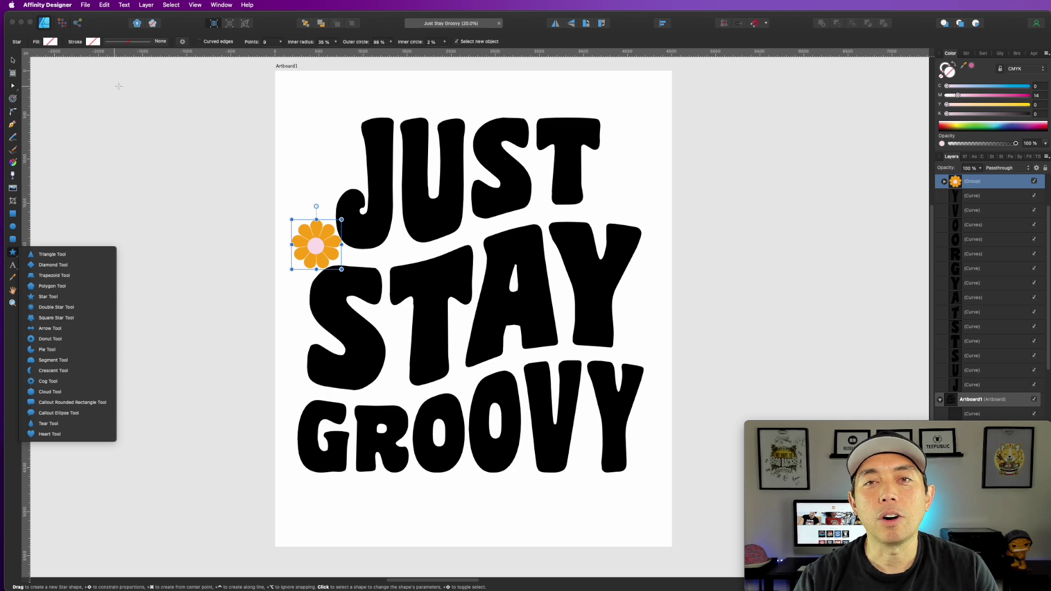
{"action": "key", "text": "v"}
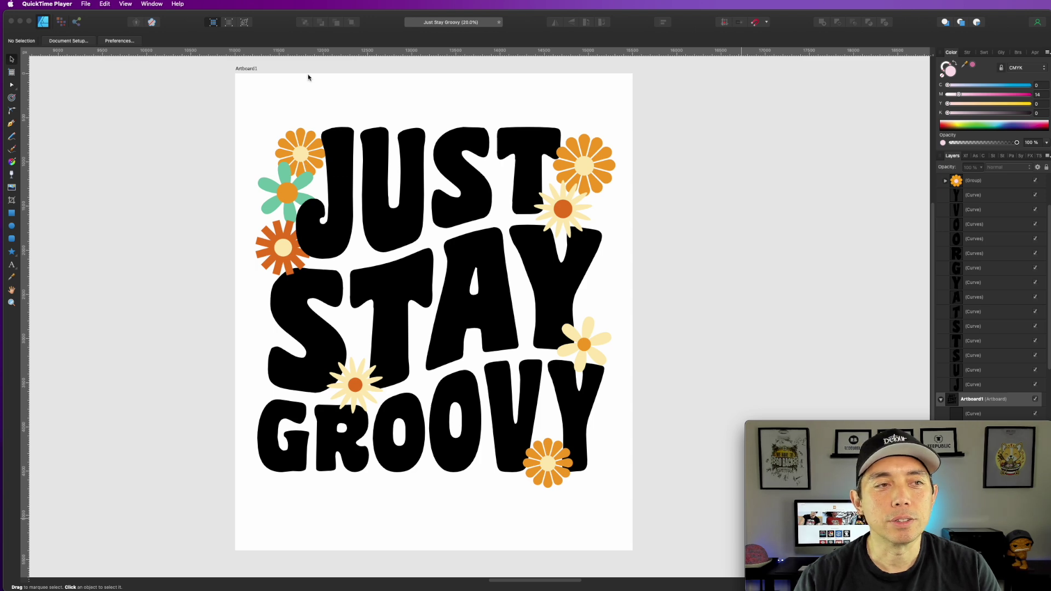
Fill the artboard of the flower-decorated version with a dark purplish grey by raising its black value
{"action": "left_click", "coordinate": [247, 71]}
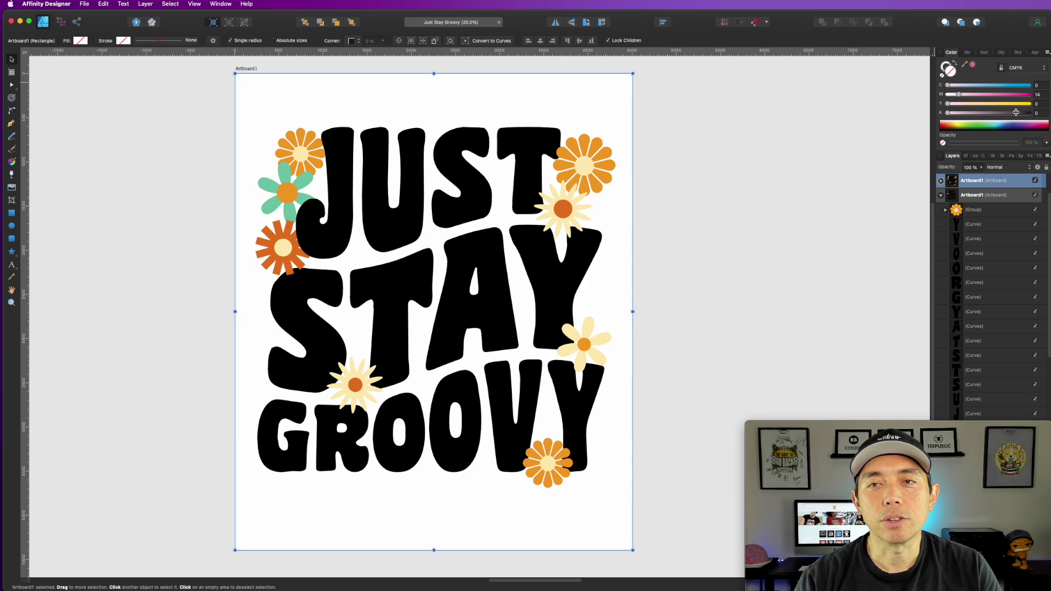
{"action": "left_click_drag", "start_coordinate": [1024, 113], "coordinate": [1017, 113]}
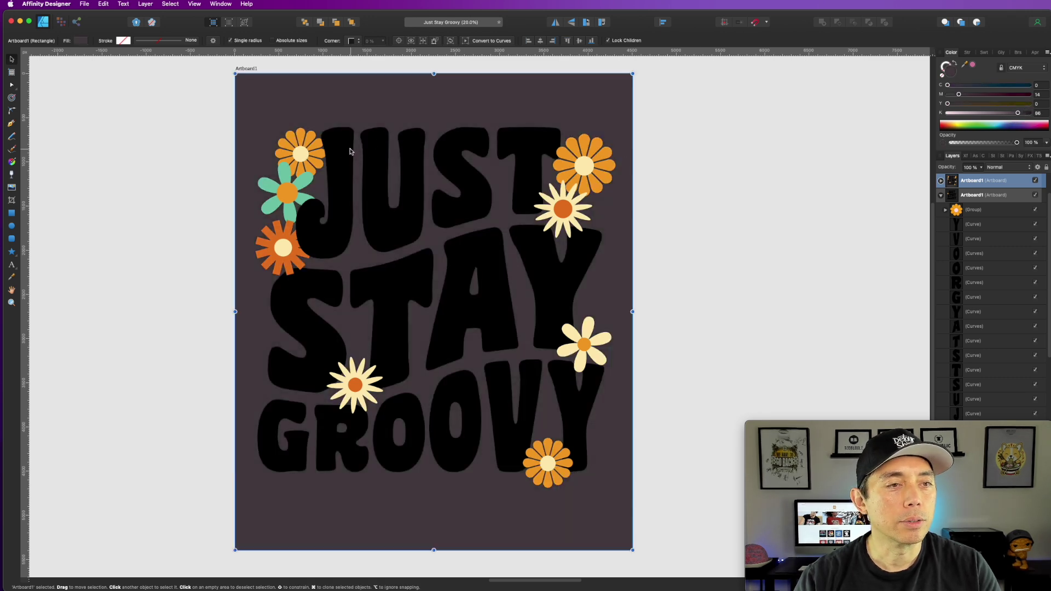
Recolour all fourteen letters of JUST STAY GROOVY white by setting every CMYK value to 0
{"action": "left_click", "coordinate": [350, 151]}
{"action": "left_click", "coordinate": [406, 164], "text": "shift"}
{"action": "left_click", "coordinate": [465, 175], "text": "shift"}
{"action": "left_click", "coordinate": [526, 168], "text": "shift"}
{"action": "left_click", "coordinate": [539, 272], "text": "shift"}
{"action": "left_click", "coordinate": [483, 281], "text": "shift"}
{"action": "left_click", "coordinate": [404, 285], "text": "shift"}
{"action": "left_click", "coordinate": [318, 298], "text": "shift"}
{"action": "left_click", "coordinate": [282, 438], "text": "shift"}
{"action": "left_click", "coordinate": [341, 440], "text": "shift"}
{"action": "left_click", "coordinate": [402, 436], "text": "shift"}
{"action": "left_click", "coordinate": [474, 424], "text": "shift"}
{"action": "left_click", "coordinate": [503, 417], "text": "shift"}
{"action": "left_click", "coordinate": [574, 406], "text": "shift"}
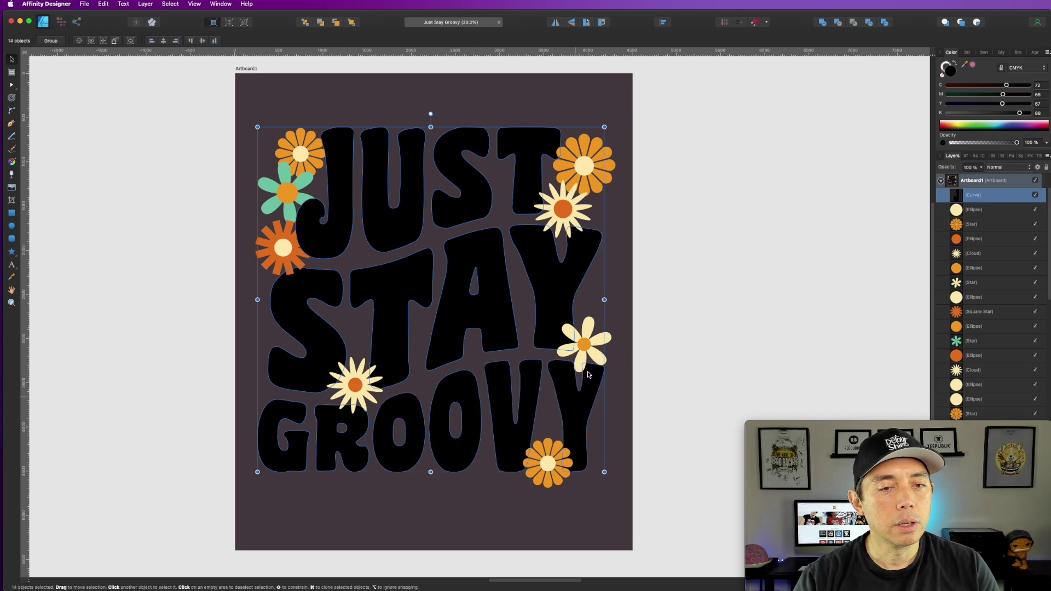
{"action": "left_click", "coordinate": [949, 112]}
{"action": "left_click", "coordinate": [948, 103]}
{"action": "left_click", "coordinate": [948, 94]}
{"action": "left_click", "coordinate": [947, 85]}
{"action": "left_click", "coordinate": [756, 109]}
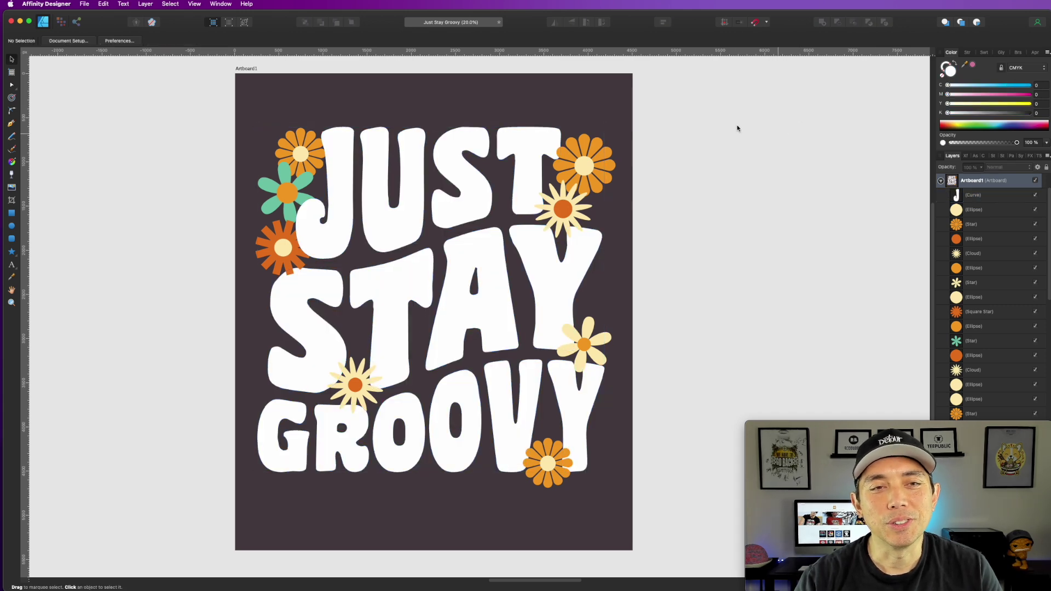
Darken the artboard background by setting its black (K) value to 100
{"action": "left_click", "coordinate": [241, 69]}
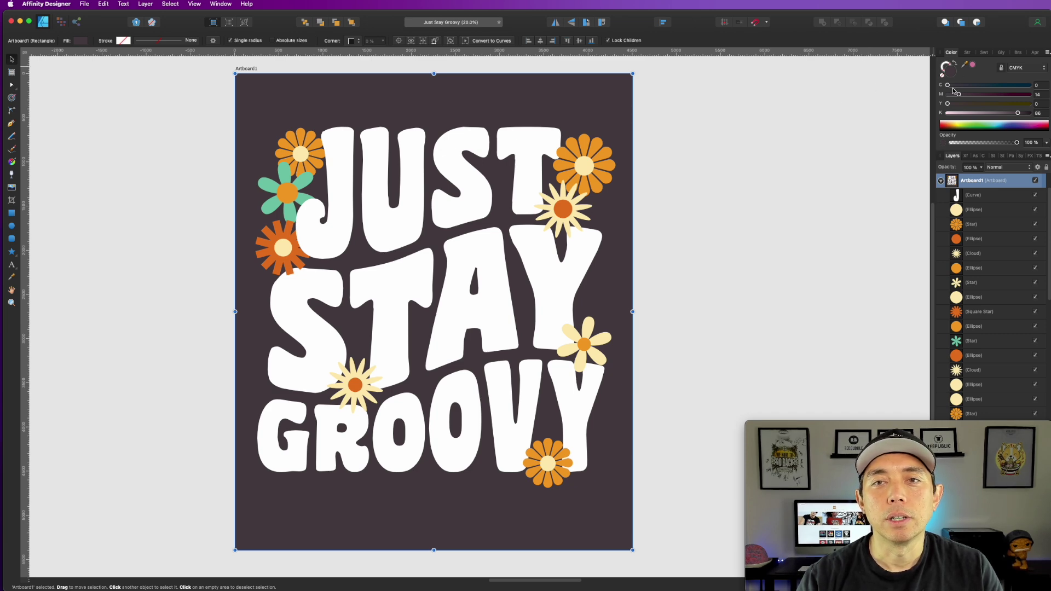
{"action": "left_click_drag", "start_coordinate": [1017, 113], "coordinate": [1030, 113]}
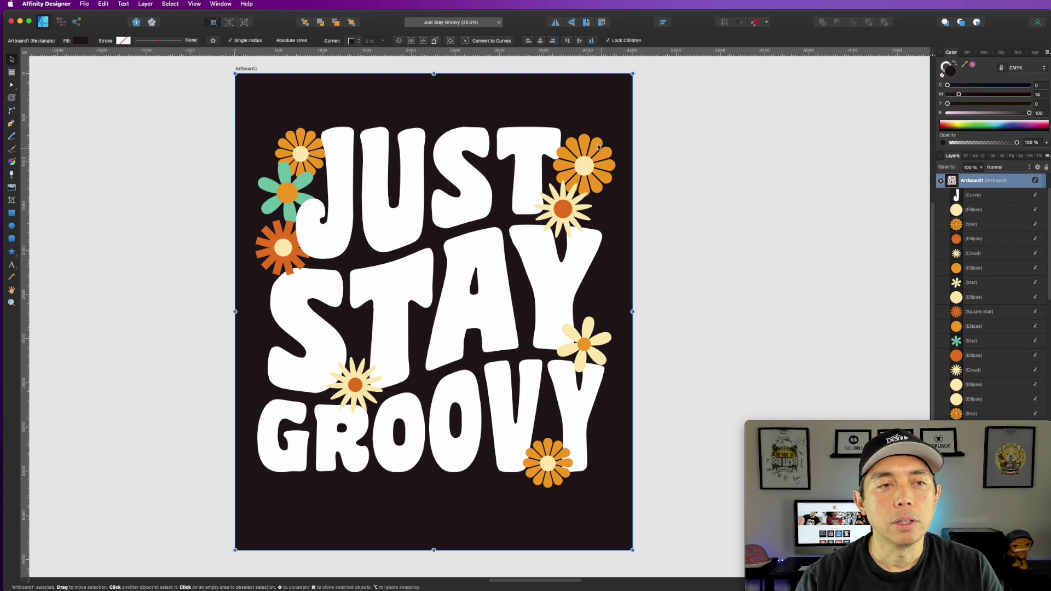
{"action": "left_click", "coordinate": [712, 137]}
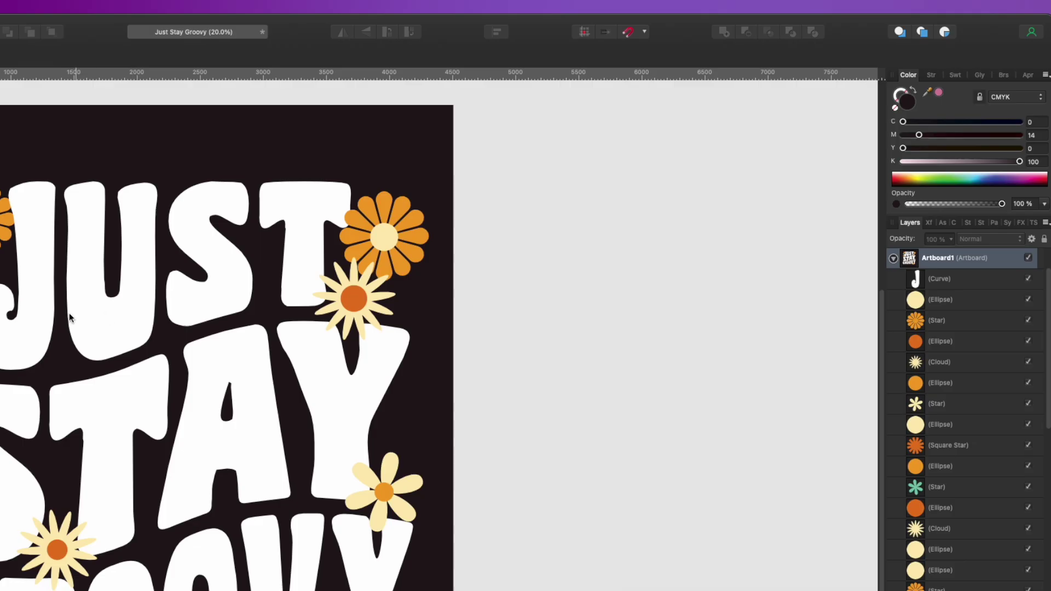
Recolour the J of JUST red with magenta 100 and yellow 100, and the U orange with magenta 57 and yellow 100
{"action": "left_click", "coordinate": [336, 219]}
{"action": "left_click_drag", "start_coordinate": [904, 149], "coordinate": [1019, 148]}
{"action": "left_click_drag", "start_coordinate": [904, 136], "coordinate": [1019, 134]}
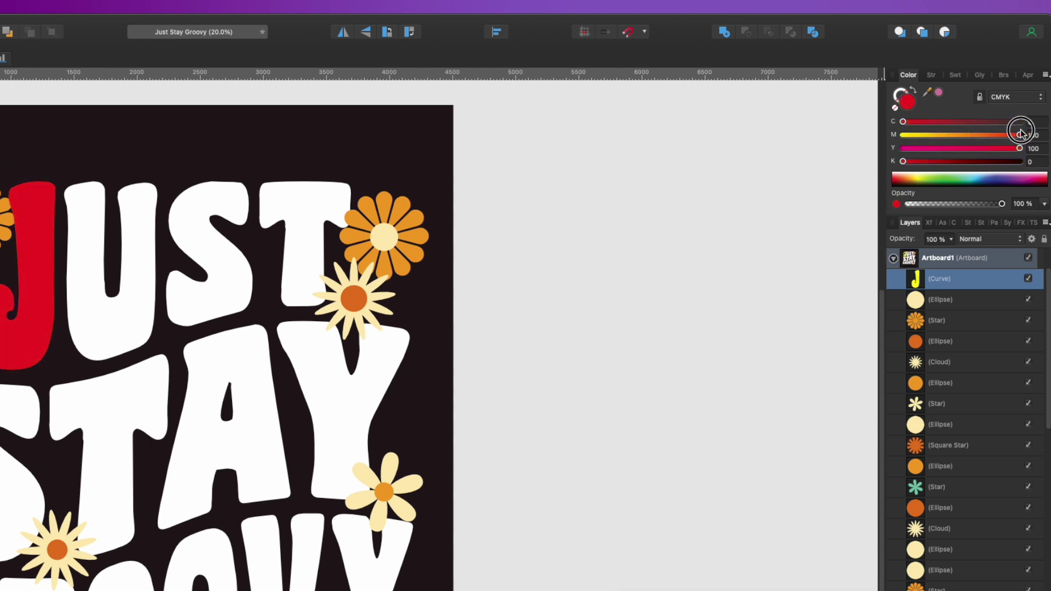
{"action": "left_click", "coordinate": [124, 282]}
{"action": "left_click_drag", "start_coordinate": [904, 149], "coordinate": [1022, 148]}
{"action": "left_click_drag", "start_coordinate": [901, 135], "coordinate": [970, 134]}
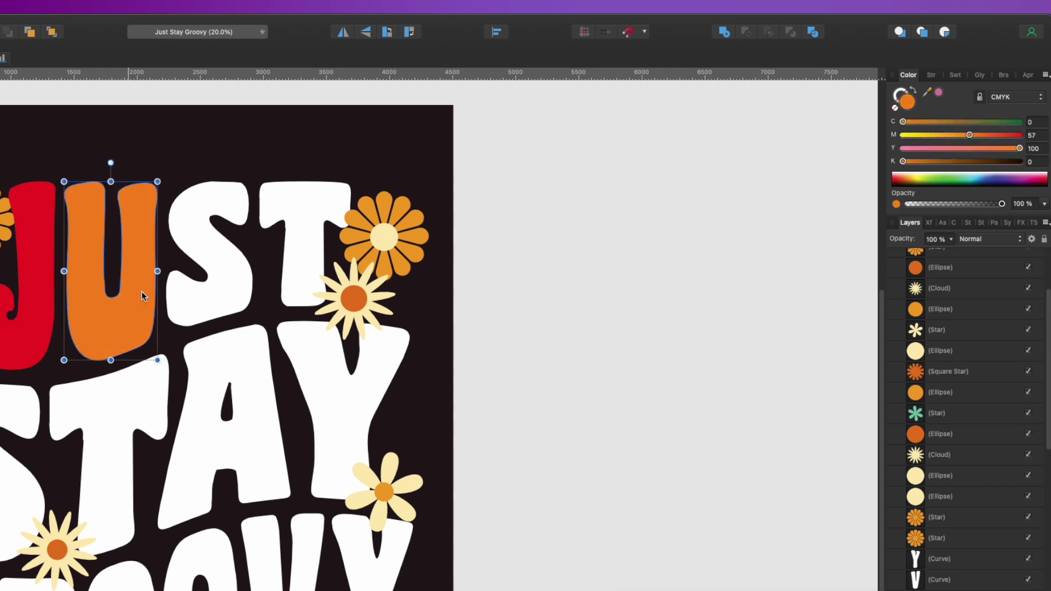
Recolour the S of JUST pink with magenta and some yellow, and the T turquoise with cyan 46 and yellow 20
{"action": "left_click", "coordinate": [200, 258]}
{"action": "left_click_drag", "start_coordinate": [904, 135], "coordinate": [983, 134]}
{"action": "left_click_drag", "start_coordinate": [905, 149], "coordinate": [937, 146]}
{"action": "left_click", "coordinate": [297, 221]}
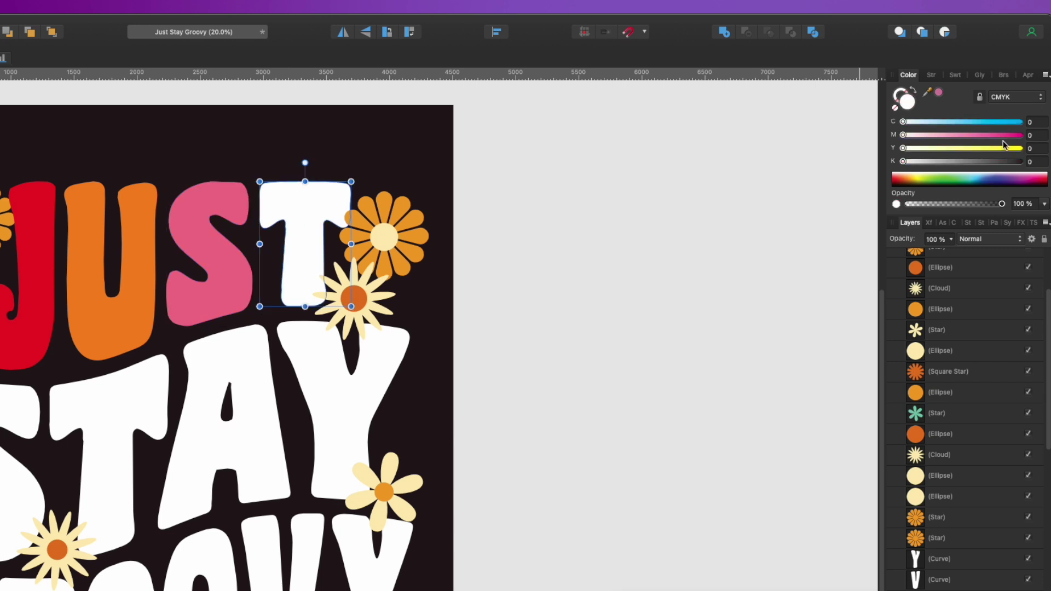
{"action": "left_click_drag", "start_coordinate": [903, 121], "coordinate": [957, 121]}
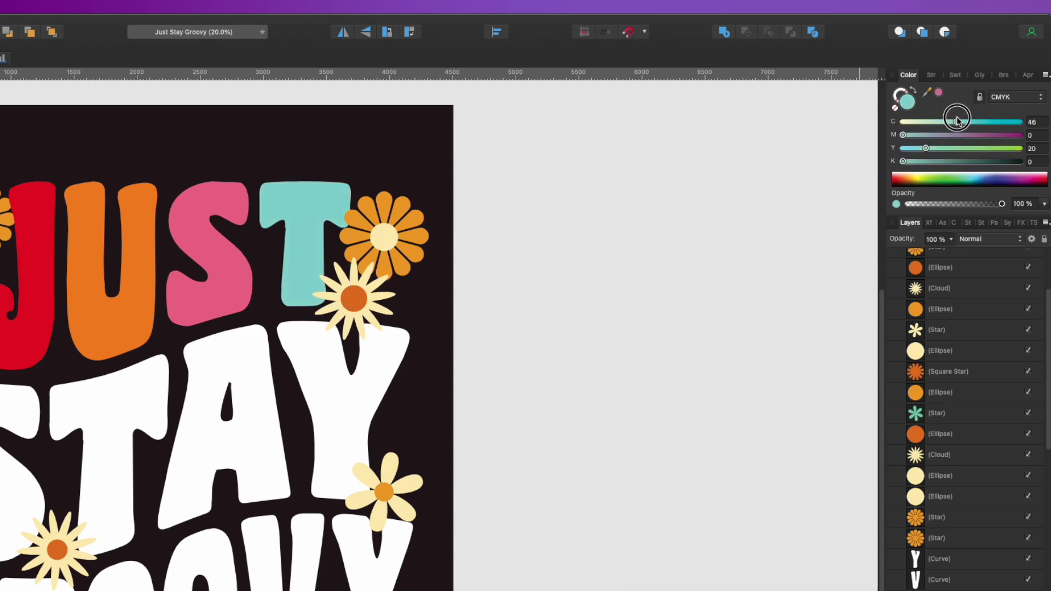
Recolour the S of STAY light yellow by setting its yellow value to 64
{"action": "left_click", "coordinate": [632, 345]}
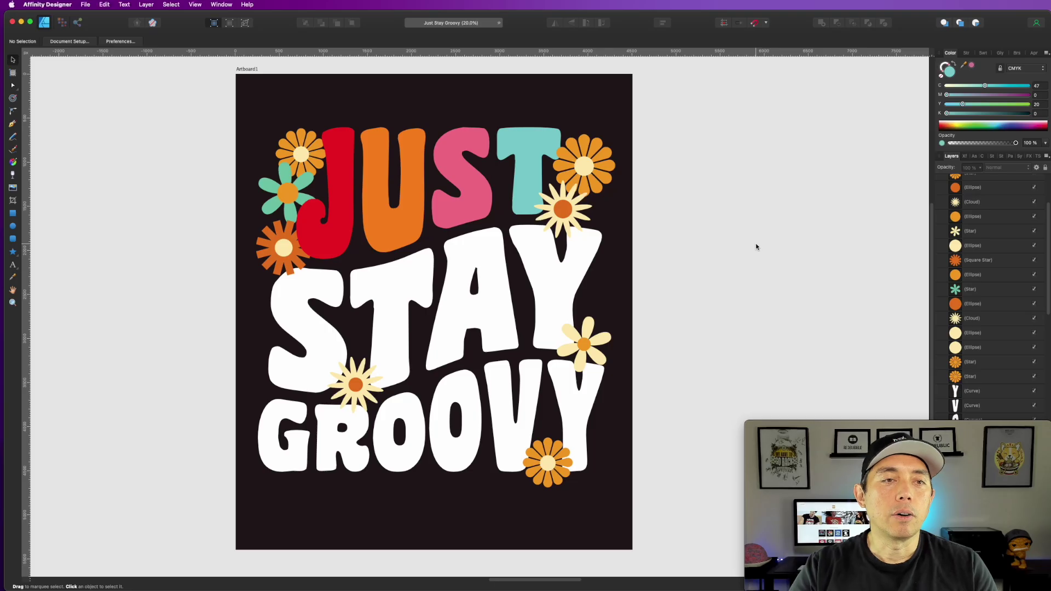
{"action": "left_click", "coordinate": [314, 287]}
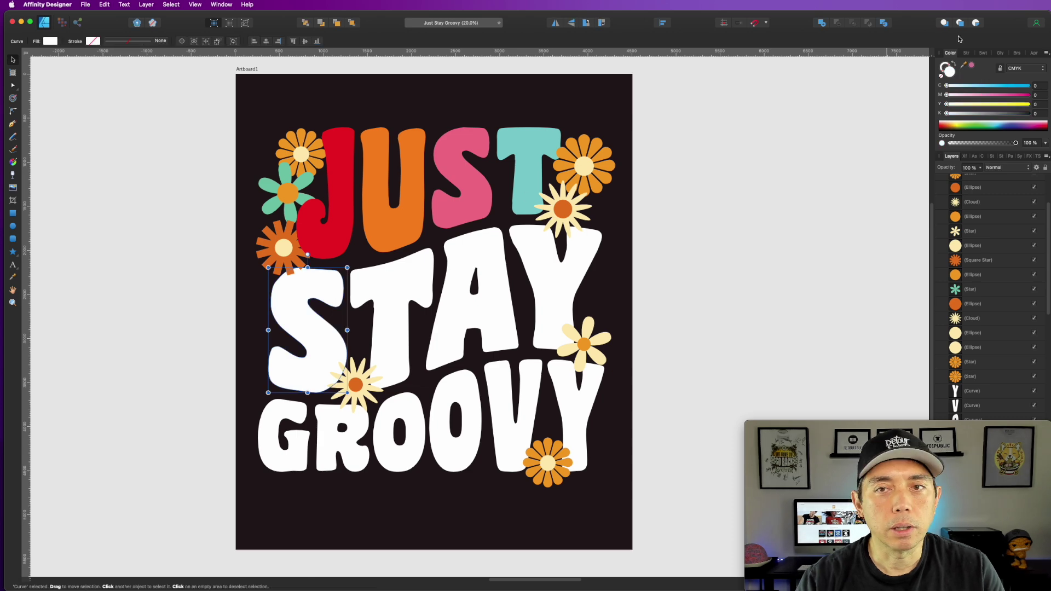
{"action": "left_click_drag", "start_coordinate": [953, 106], "coordinate": [1002, 99]}
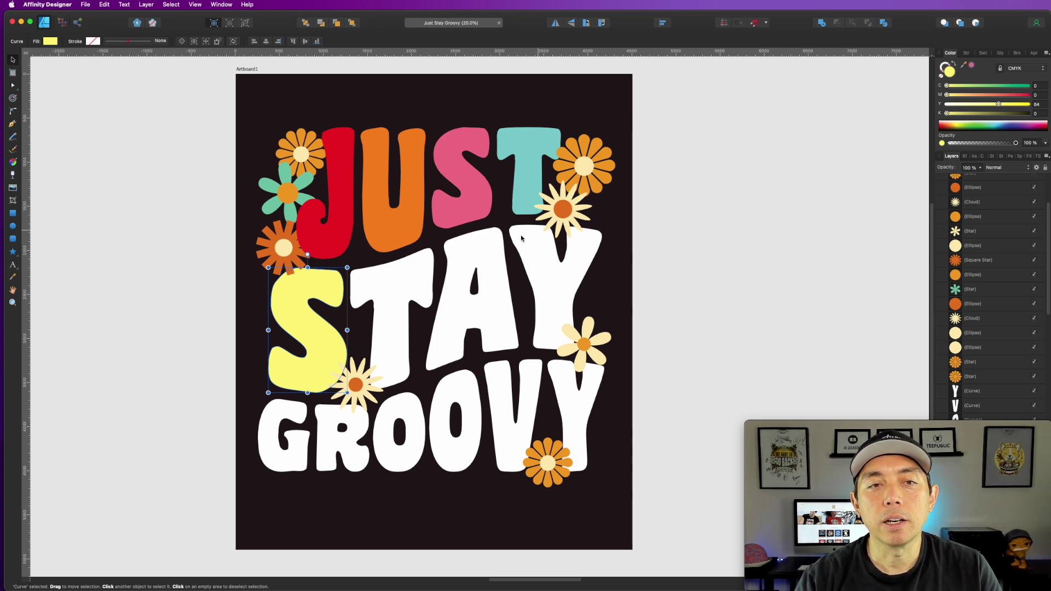
Recolour the flower beside the T of JUST, sampling the U's orange for its petals and the S's light yellow for its centre
{"action": "left_click", "coordinate": [594, 145]}
{"action": "left_click_drag", "start_coordinate": [972, 66], "coordinate": [392, 226]}
{"action": "left_click", "coordinate": [972, 66]}
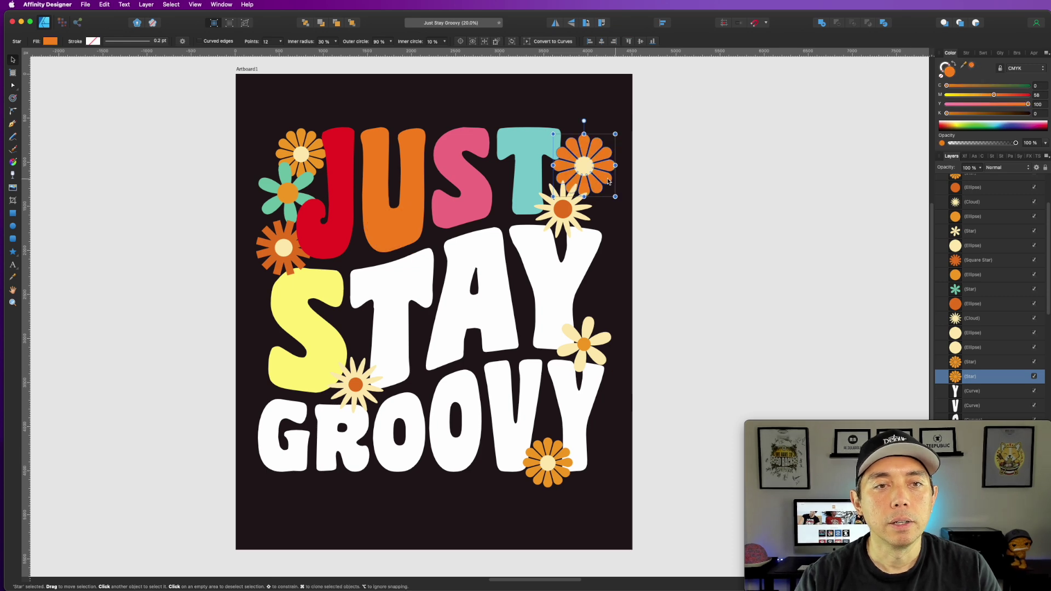
{"action": "left_click", "coordinate": [585, 171]}
{"action": "left_click_drag", "start_coordinate": [973, 65], "coordinate": [310, 335]}
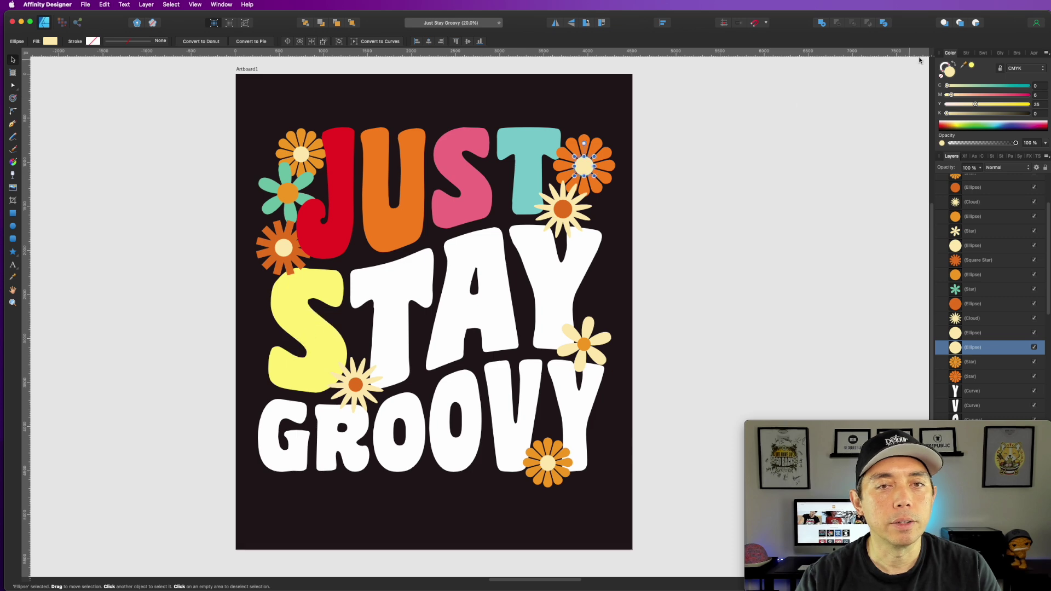
{"action": "left_click", "coordinate": [972, 66]}
{"action": "left_click", "coordinate": [742, 168]}
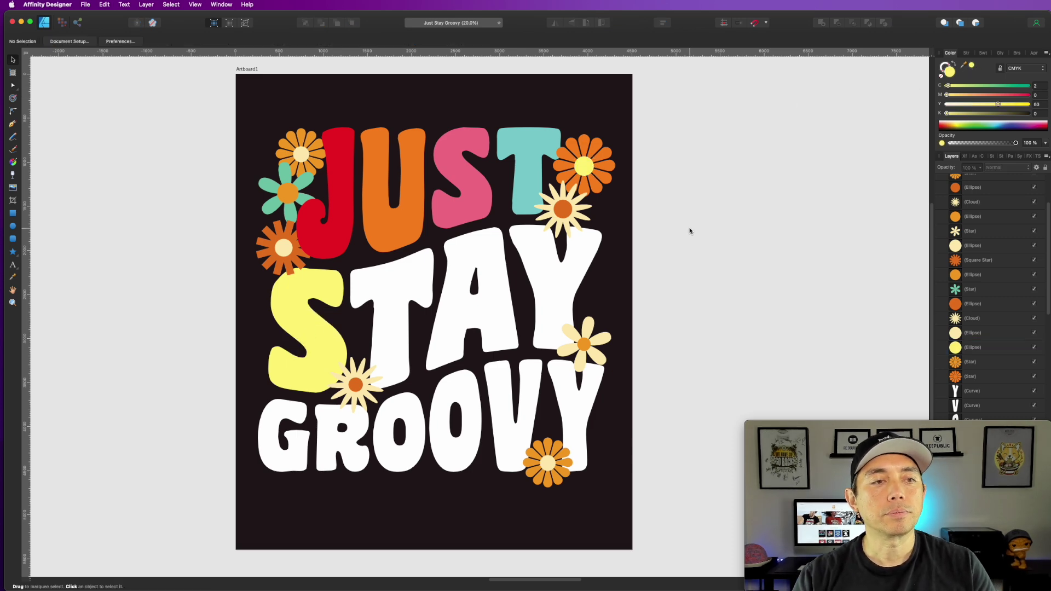
Turn the black background of the multicoloured lettering artboard red by setting cyan and black (K) to 0
{"action": "left_click_drag", "start_coordinate": [771, 206], "coordinate": [389, 181]}
{"action": "scroll", "coordinate": [378, 195], "scroll_direction": "right", "scroll_amount": 10}
{"action": "scroll", "coordinate": [395, 187], "scroll_direction": "right", "scroll_amount": 5}
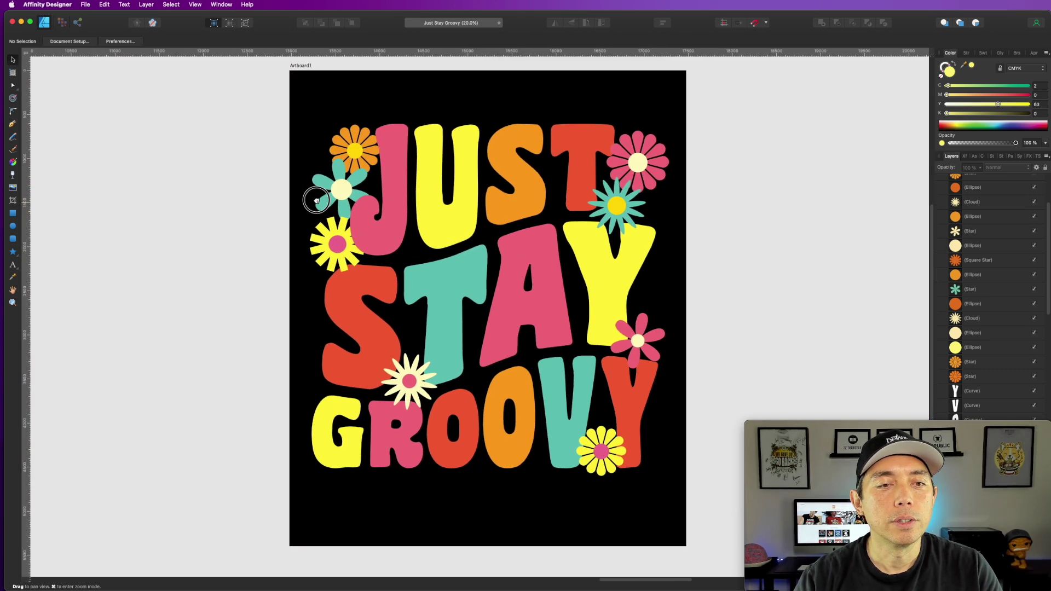
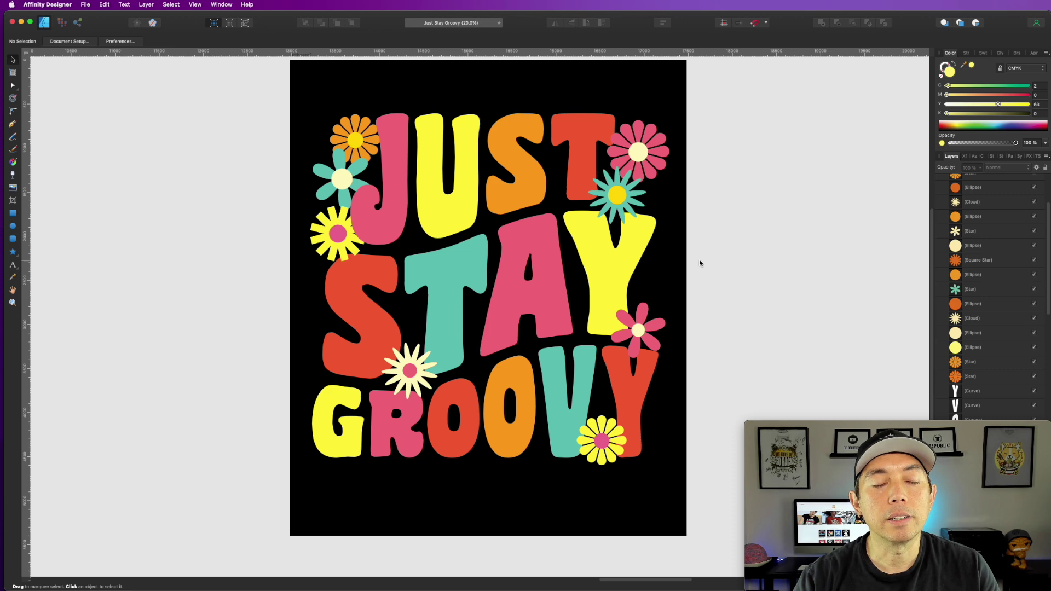
{"action": "scroll", "coordinate": [697, 159], "scroll_direction": "up", "scroll_amount": 1}
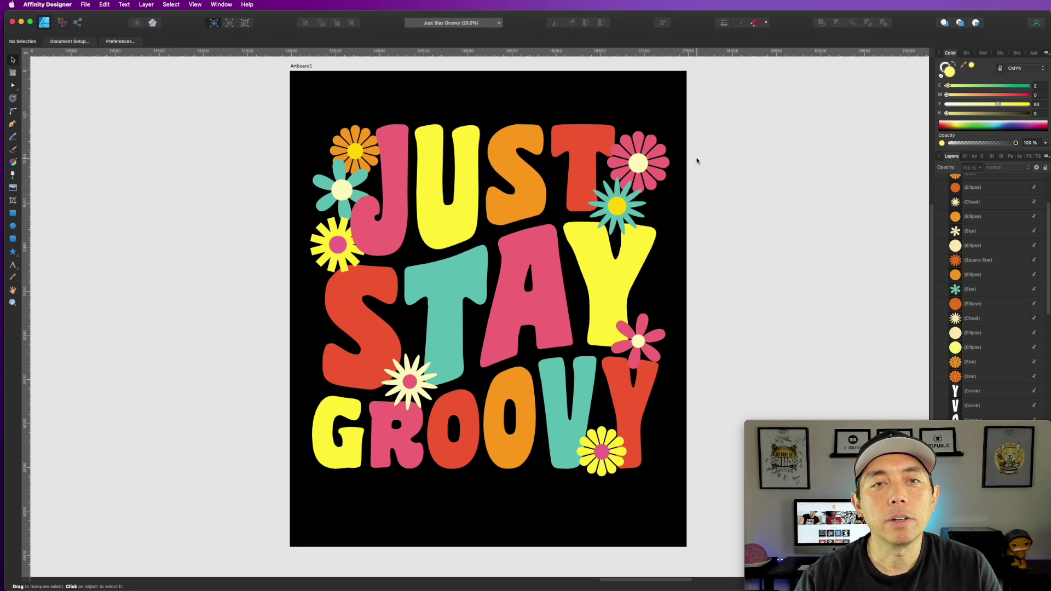
{"action": "left_click", "coordinate": [298, 66]}
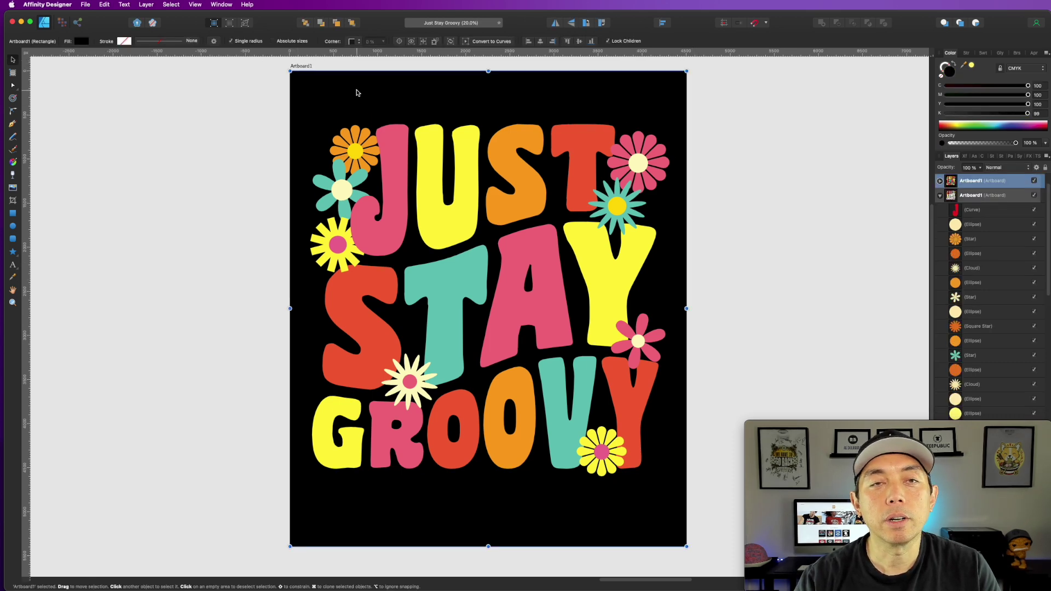
{"action": "left_click_drag", "start_coordinate": [1030, 86], "coordinate": [843, 94]}
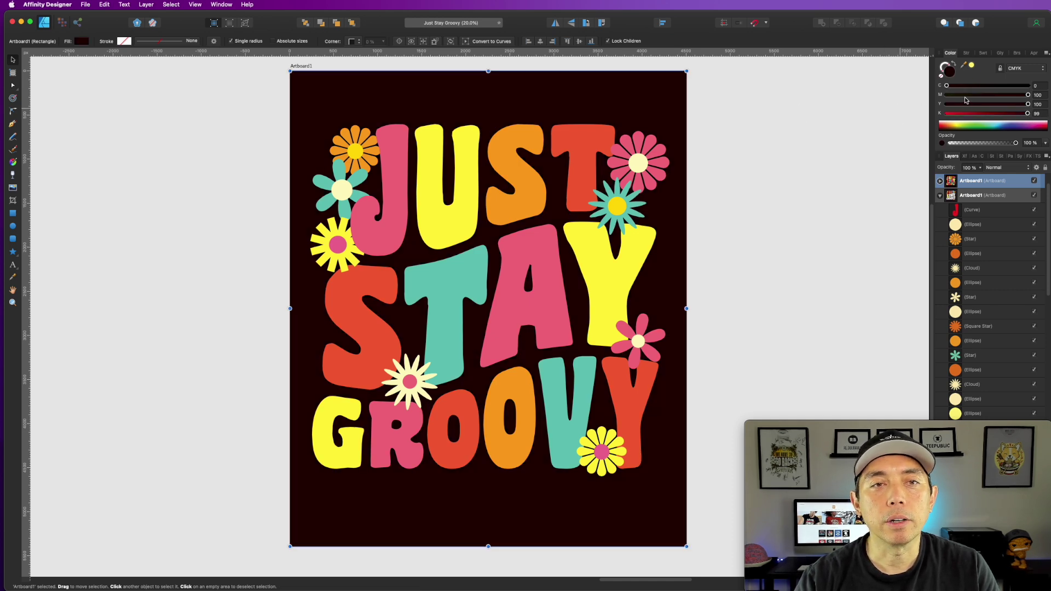
{"action": "left_click_drag", "start_coordinate": [1028, 113], "coordinate": [774, 117]}
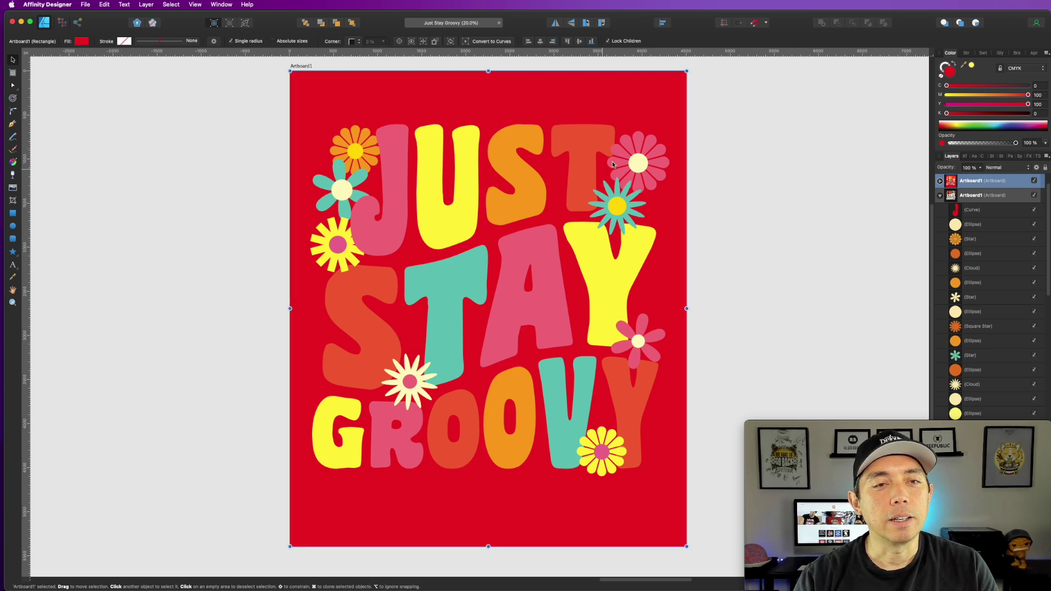
{"action": "left_click", "coordinate": [570, 138]}
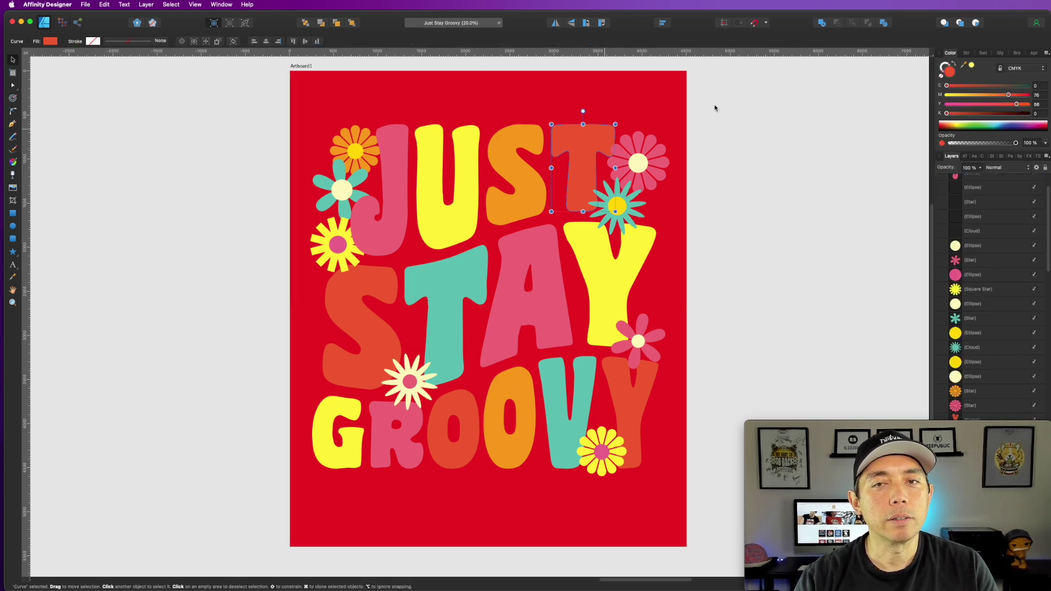
Change the multicoloured artboard's background to dark green with cyan 100, magenta 61 and yellow 100
{"action": "left_click", "coordinate": [299, 66]}
{"action": "left_click_drag", "start_coordinate": [951, 87], "coordinate": [857, 97]}
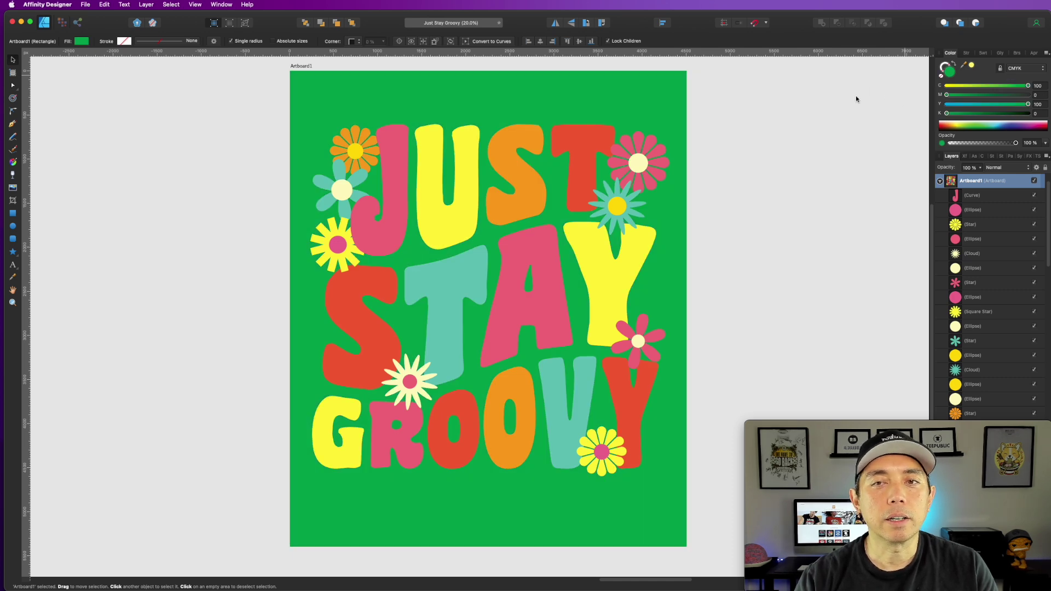
{"action": "left_click_drag", "start_coordinate": [947, 95], "coordinate": [997, 94]}
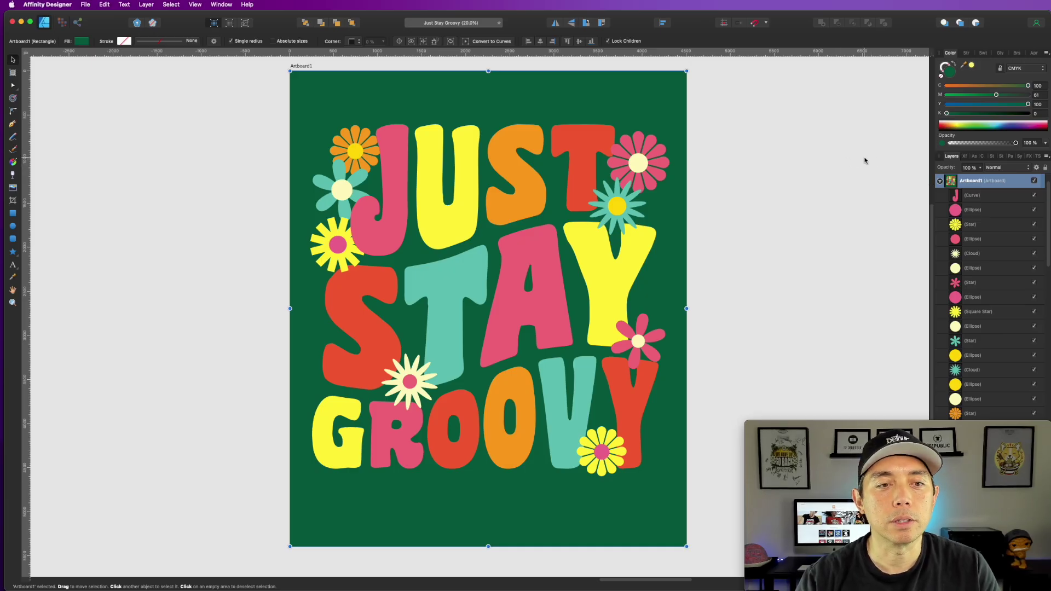
{"action": "left_click", "coordinate": [830, 171]}
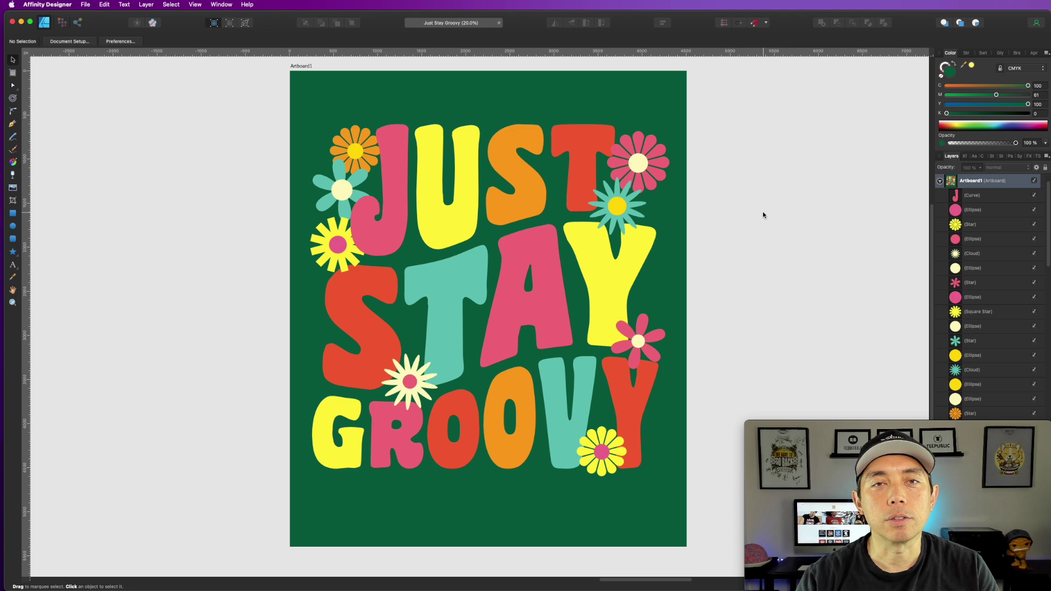
Turn the background of the yellow and orange lettering artboard deep blue with cyan 100, magenta 100, yellow 0 and black (K) 0
{"action": "left_click_drag", "start_coordinate": [847, 190], "coordinate": [554, 190]}
{"action": "scroll", "coordinate": [554, 190], "scroll_direction": "right", "scroll_amount": 10}
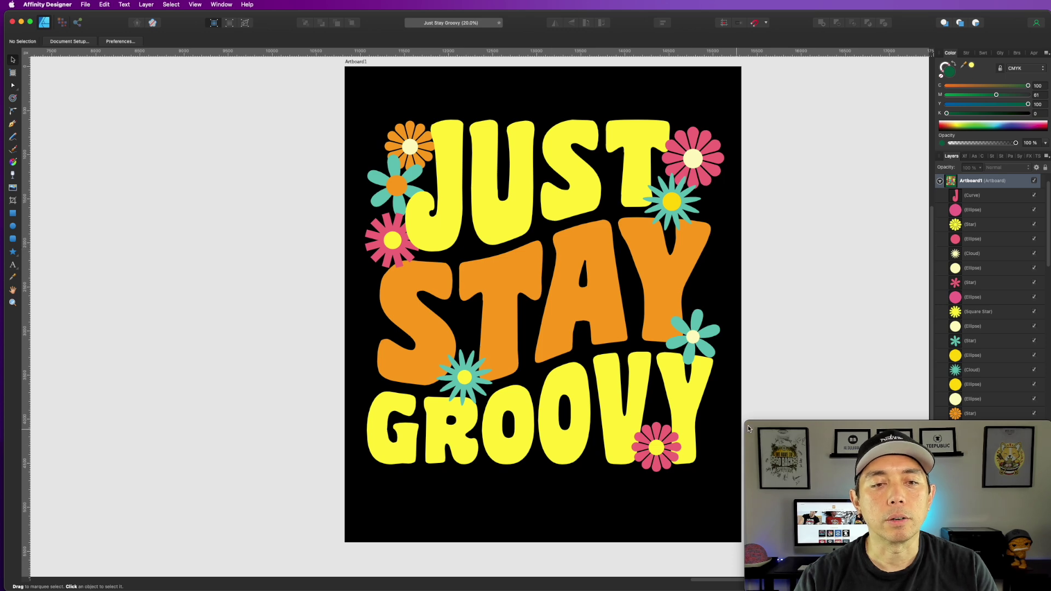
{"action": "left_click", "coordinate": [353, 62]}
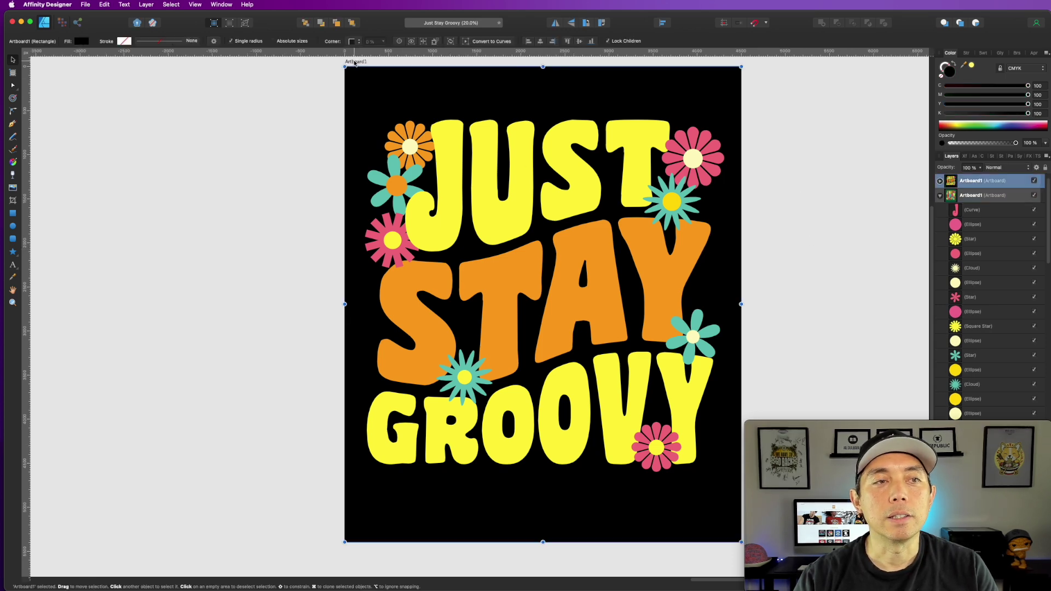
{"action": "left_click_drag", "start_coordinate": [1028, 86], "coordinate": [816, 101]}
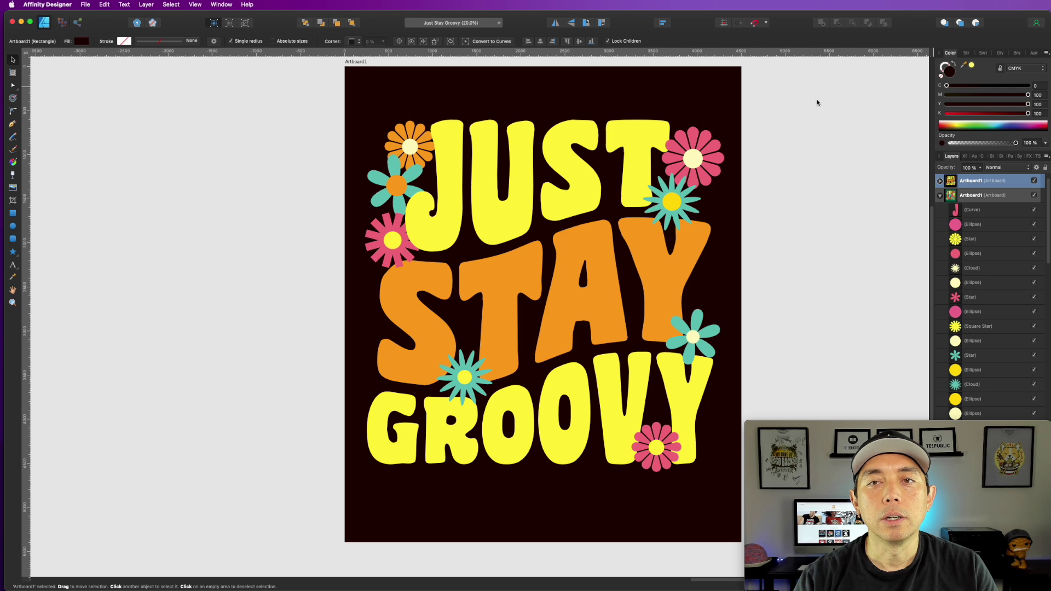
{"action": "left_click_drag", "start_coordinate": [1029, 113], "coordinate": [833, 106]}
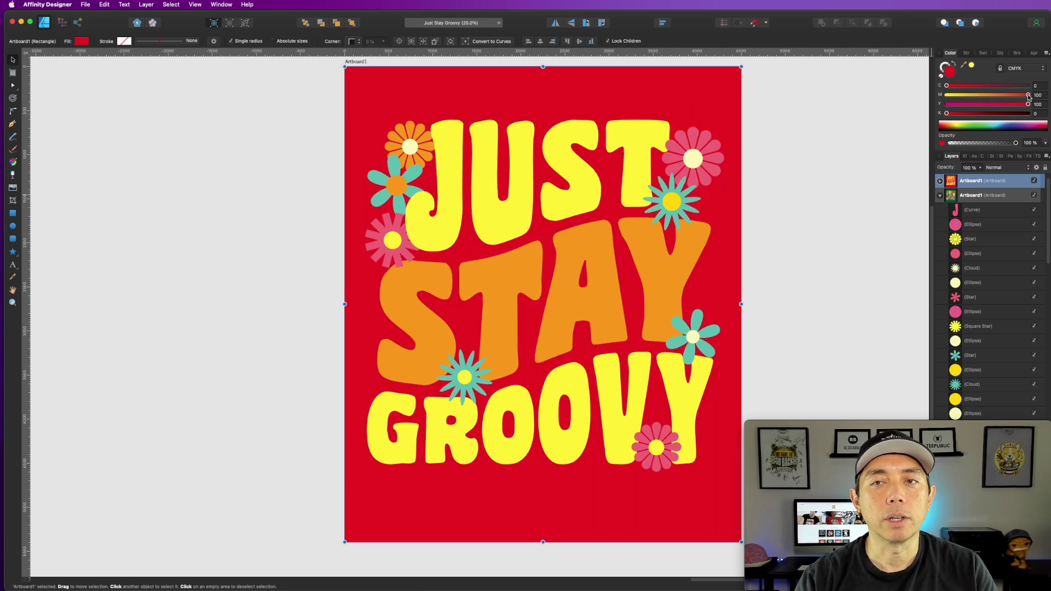
{"action": "left_click_drag", "start_coordinate": [946, 86], "coordinate": [758, 90]}
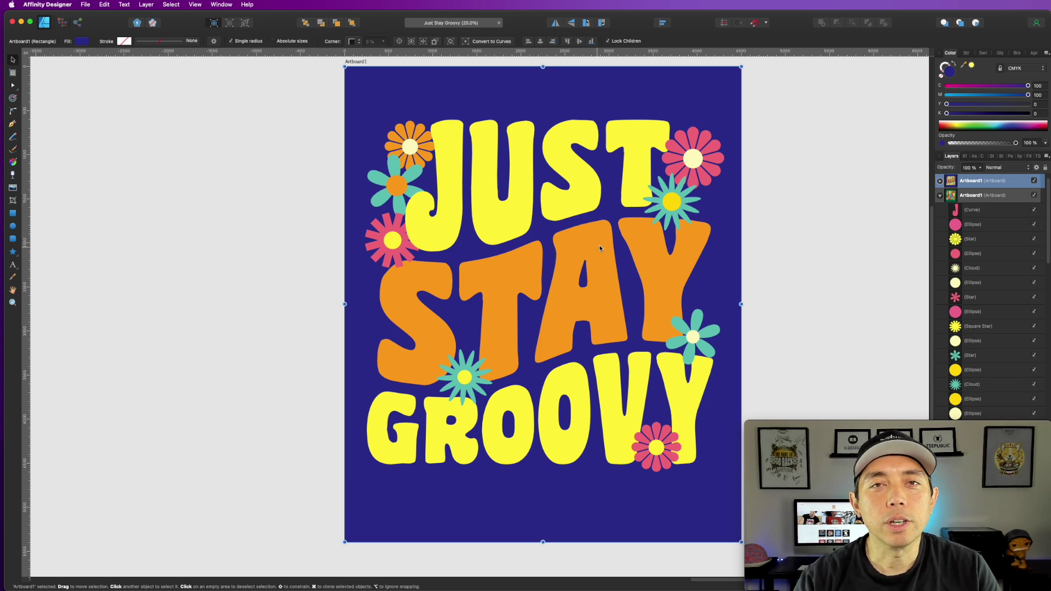
{"action": "left_click", "coordinate": [181, 225]}
Move the Washed-&-Worn-08 texture image onto the white artboard, over the brown and orange lettering
{"action": "left_click_drag", "start_coordinate": [153, 228], "coordinate": [648, 247]}
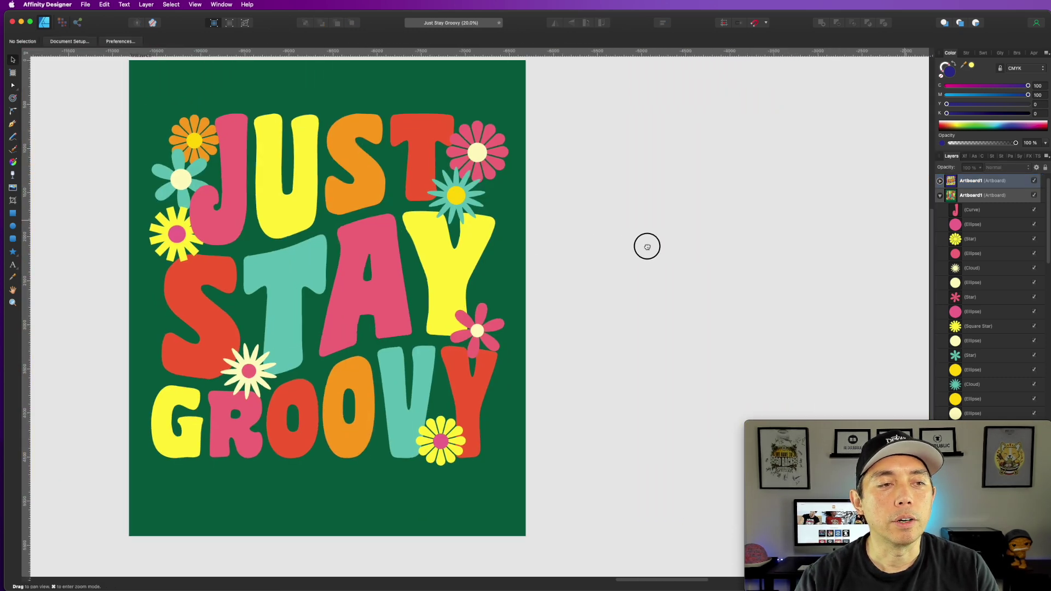
{"action": "scroll", "coordinate": [648, 247], "scroll_direction": "right", "scroll_amount": 15}
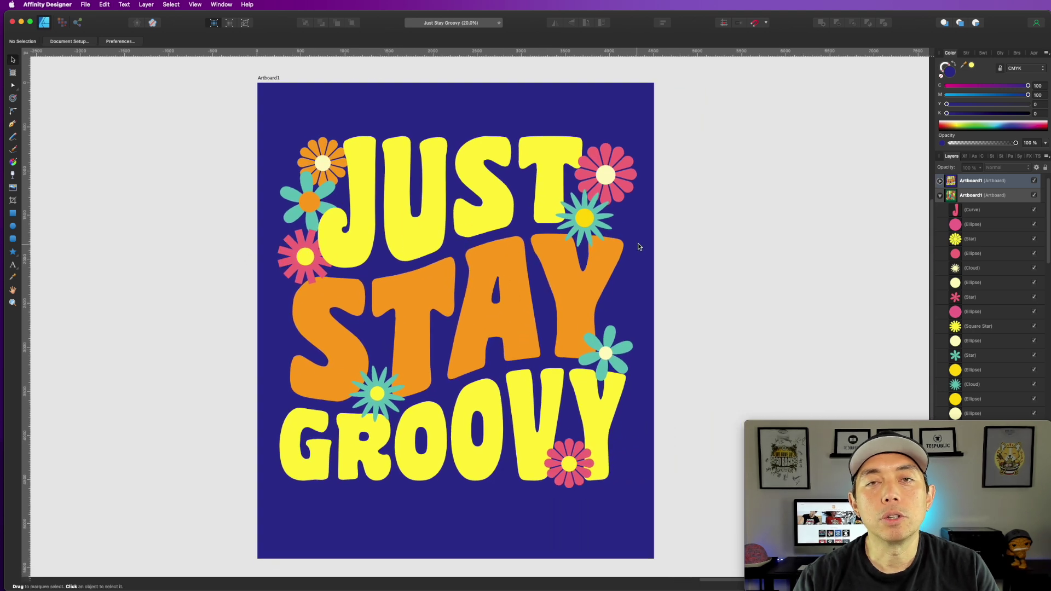
{"action": "scroll", "coordinate": [812, 211], "scroll_direction": "right", "scroll_amount": 10}
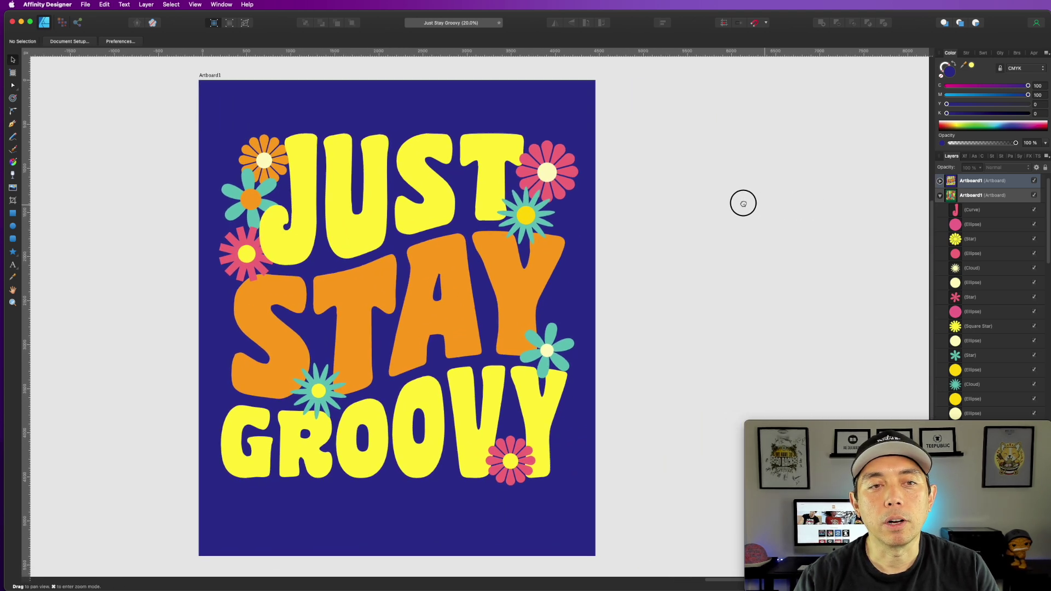
{"action": "scroll", "coordinate": [674, 194], "scroll_direction": "right", "scroll_amount": 10}
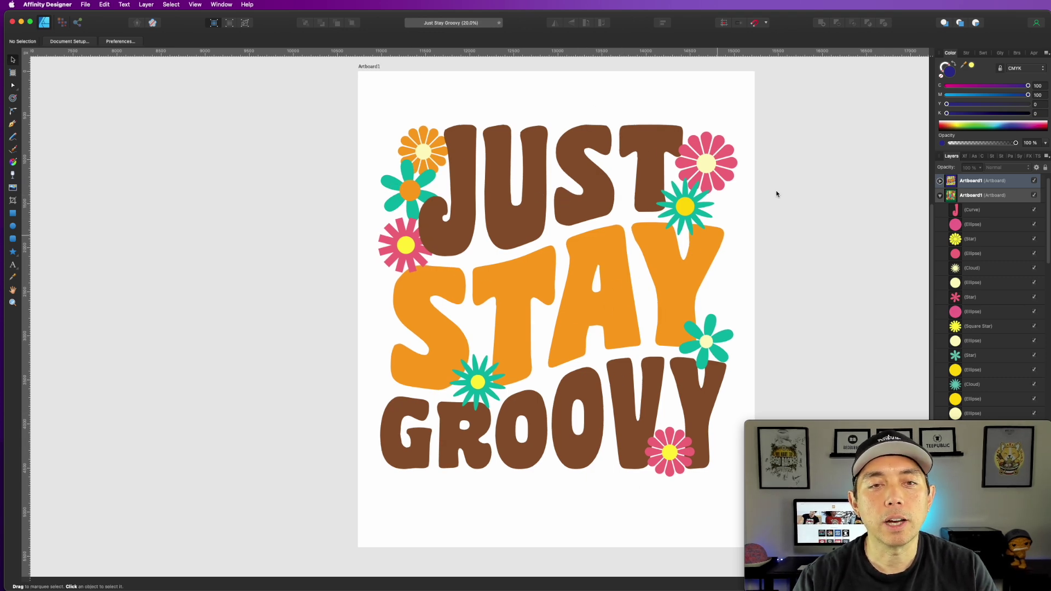
{"action": "scroll", "coordinate": [797, 181], "scroll_direction": "right", "scroll_amount": 3}
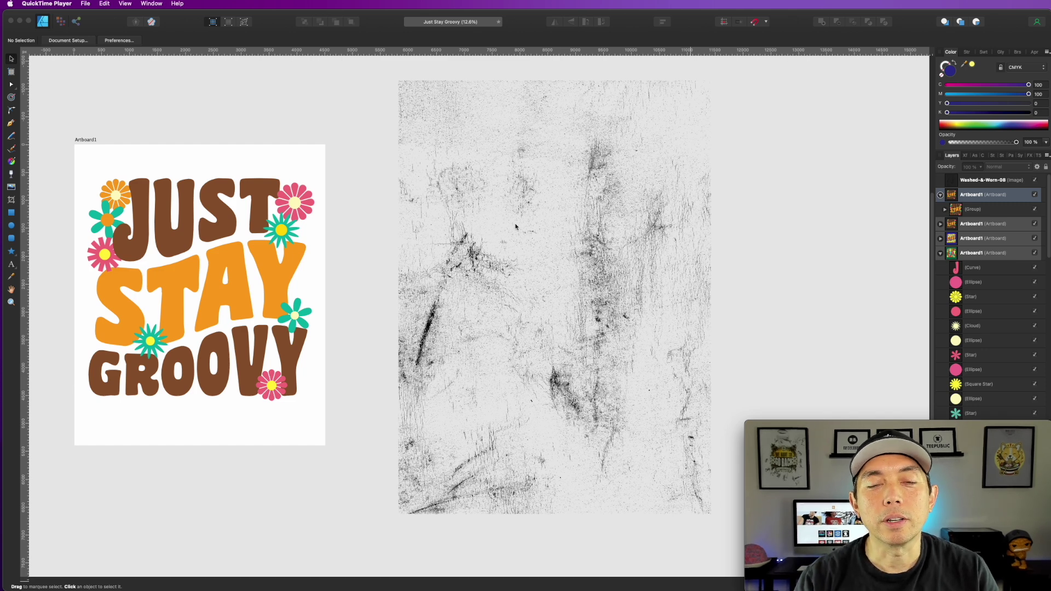
{"action": "left_click", "coordinate": [607, 243]}
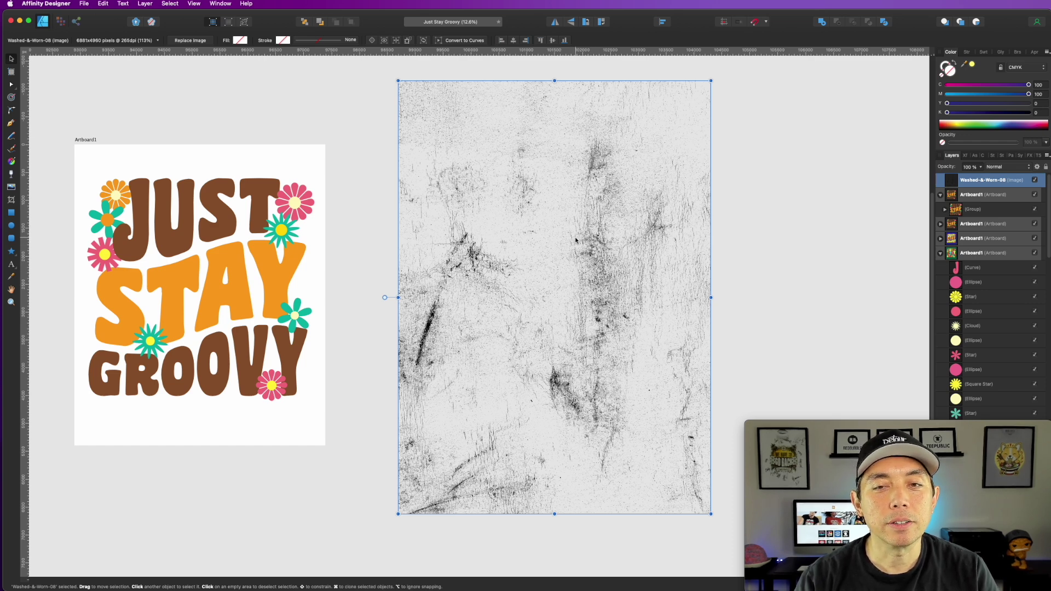
{"action": "left_click", "coordinate": [85, 140]}
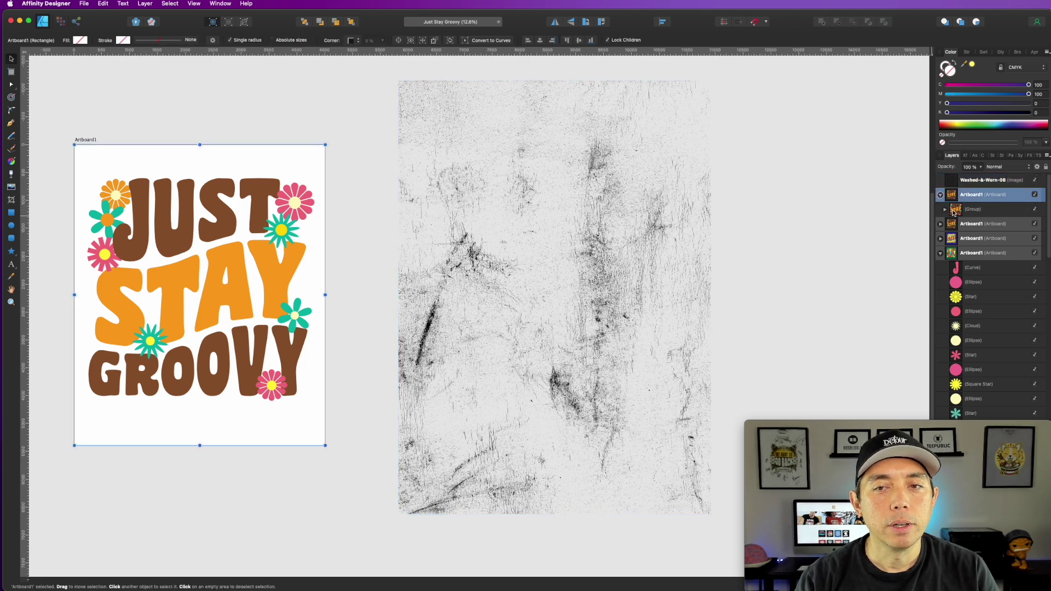
{"action": "left_click", "coordinate": [972, 209]}
{"action": "mouse_move", "coordinate": [208, 222]}
{"action": "left_mouse_down"}
{"action": "mouse_move", "coordinate": [252, 198]}
{"action": "mouse_move", "coordinate": [217, 223]}
{"action": "left_mouse_up"}
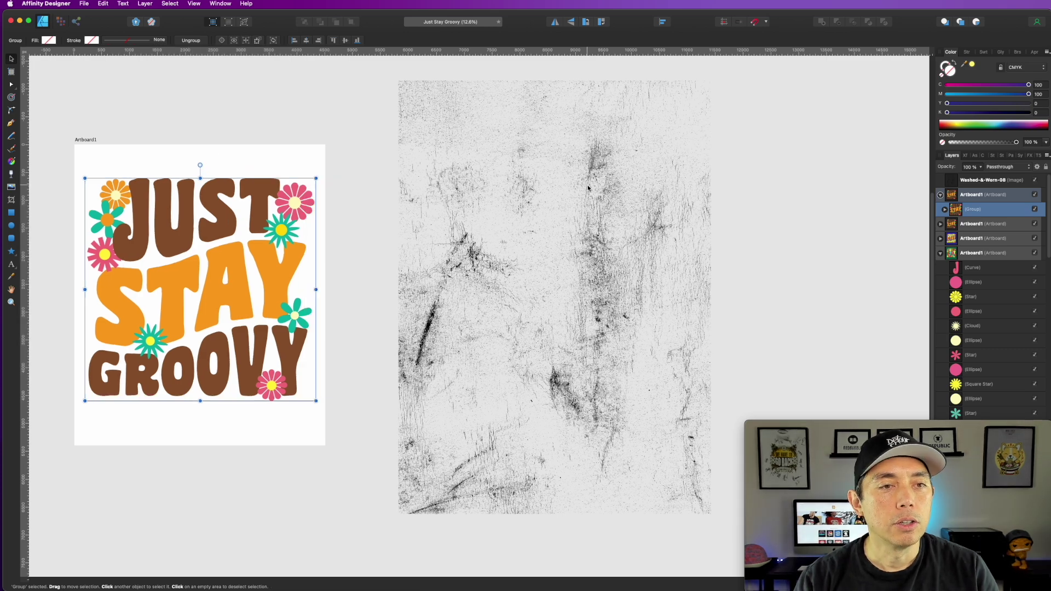
{"action": "left_click", "coordinate": [571, 203]}
{"action": "left_click_drag", "start_coordinate": [570, 202], "coordinate": [231, 216]}
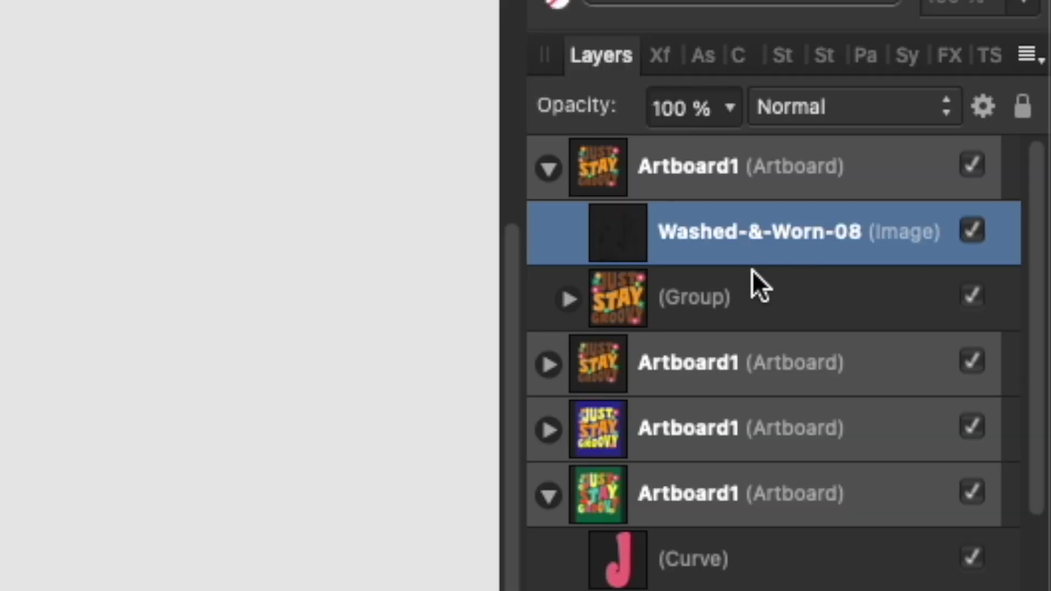
Group the Washed-&-Worn-08 image with the lettering group and select the lettering inside the expanded new group
{"action": "left_click", "coordinate": [681, 291]}
{"action": "left_click", "coordinate": [717, 233]}
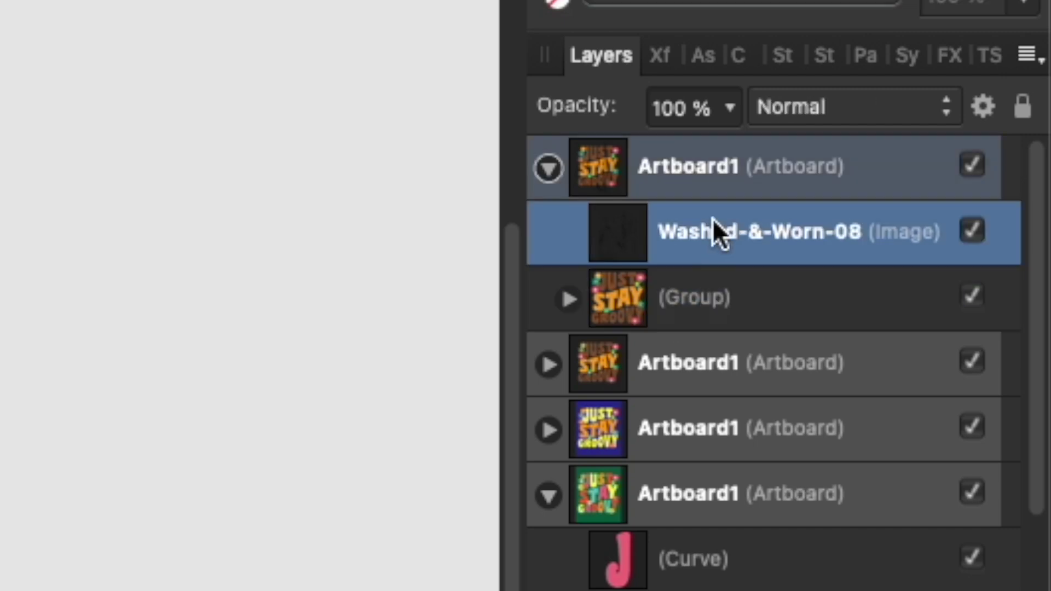
{"action": "left_click", "coordinate": [718, 289], "text": "shift"}
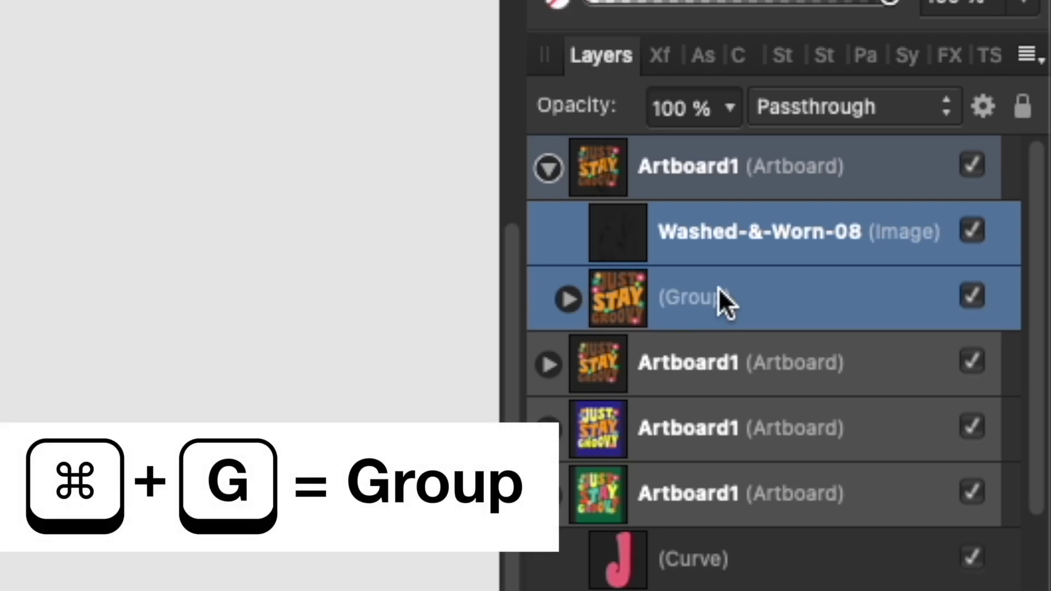
{"action": "key", "text": "super+g"}
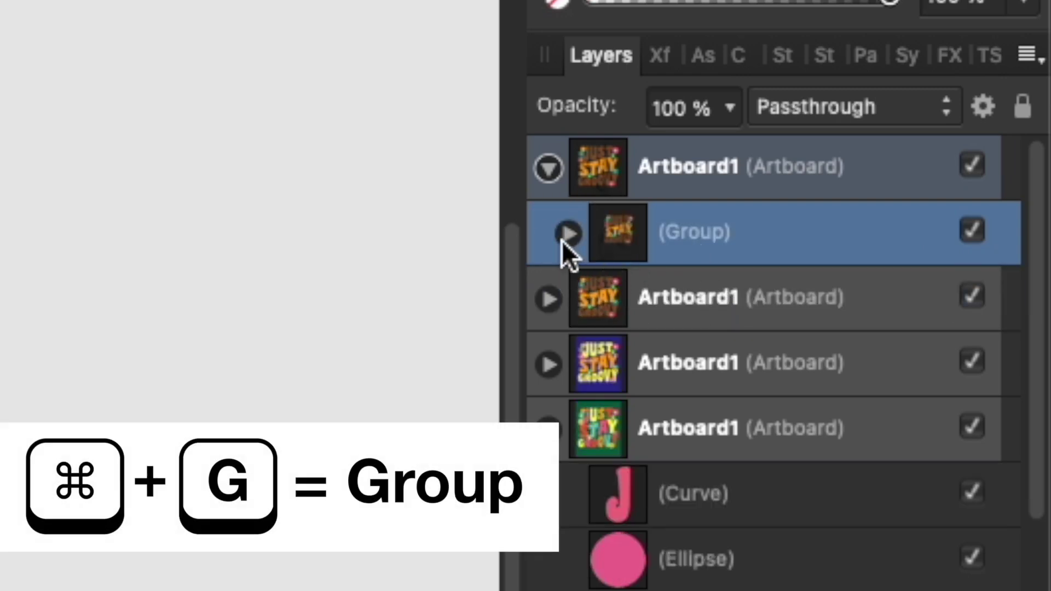
{"action": "left_click", "coordinate": [564, 237]}
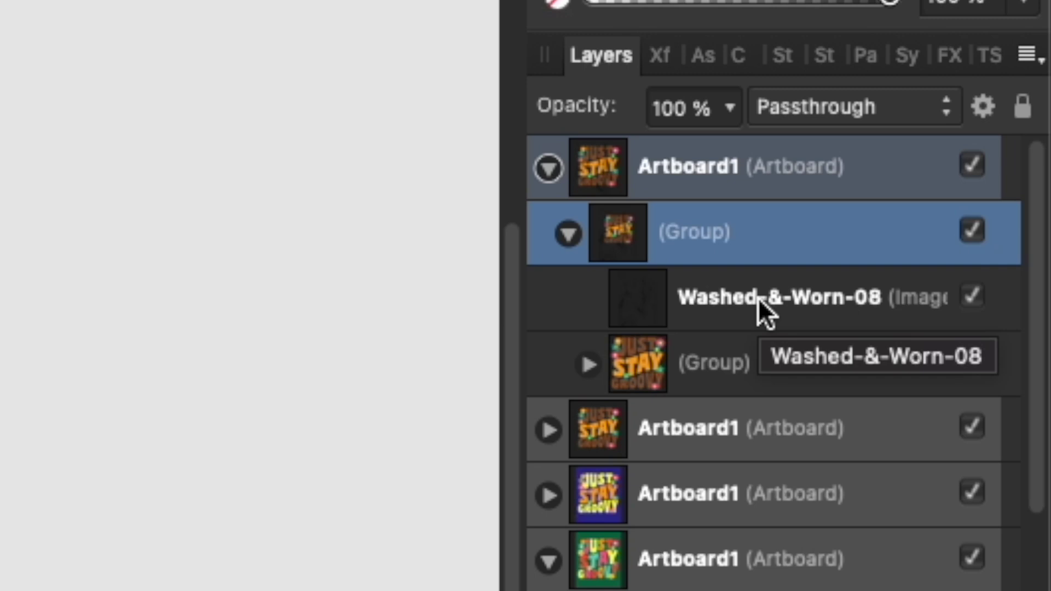
{"action": "left_click", "coordinate": [758, 298]}
{"action": "left_click", "coordinate": [708, 376]}
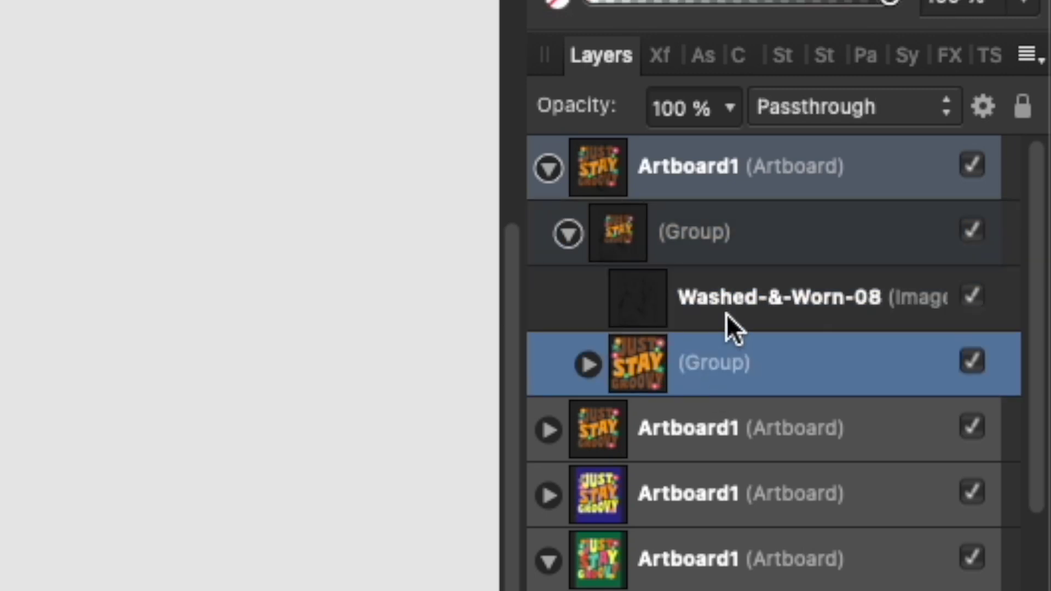
Set the Washed-&-Worn-08 image's blend mode to Erase so the worn texture cuts through the brown and orange lettering
{"action": "left_click", "coordinate": [745, 300]}
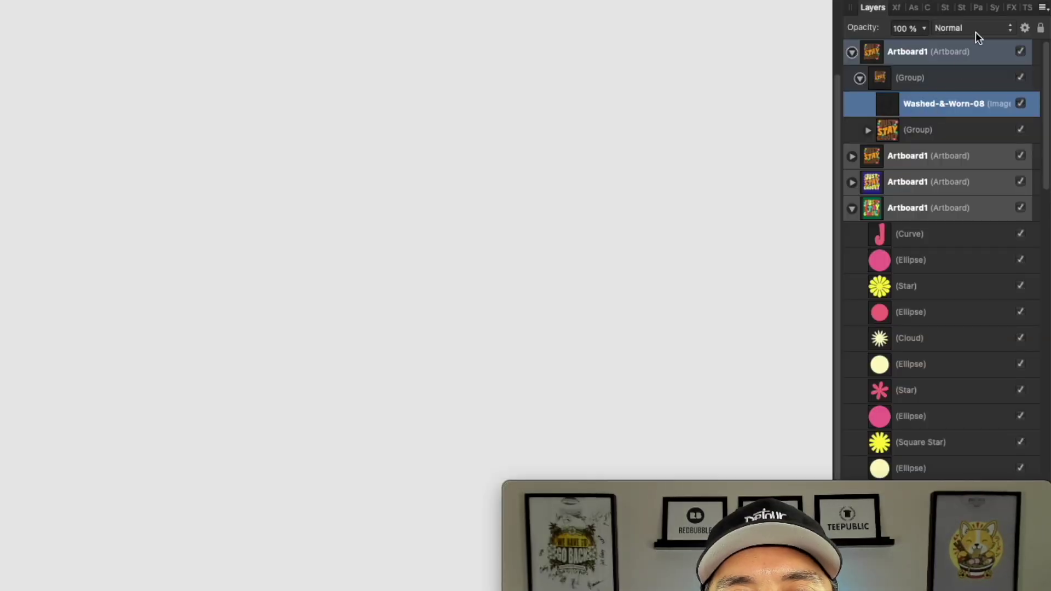
{"action": "left_click", "coordinate": [976, 30]}
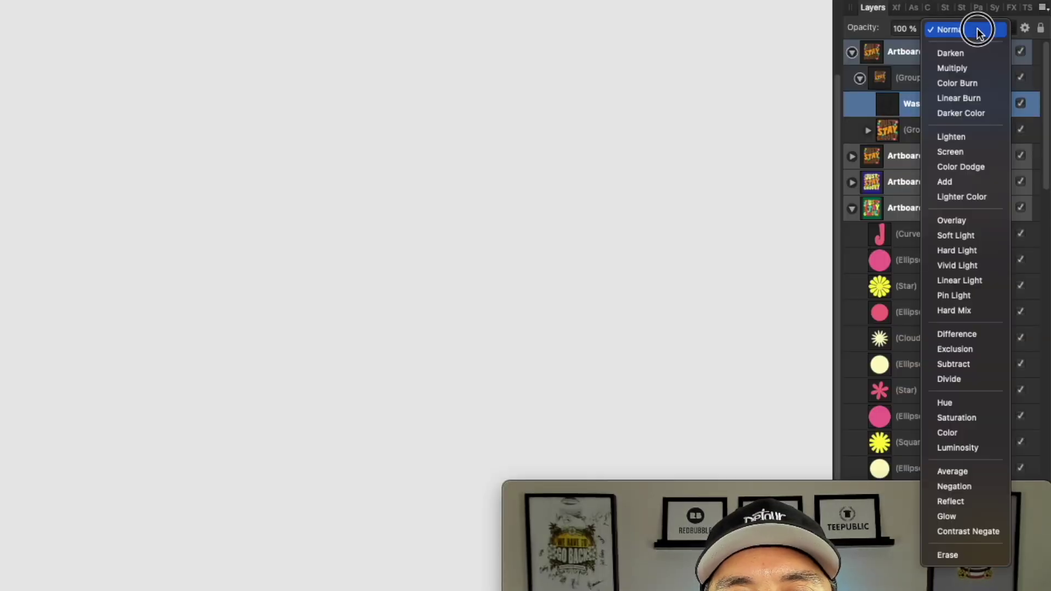
{"action": "left_click", "coordinate": [949, 557]}
{"action": "left_click", "coordinate": [491, 123]}
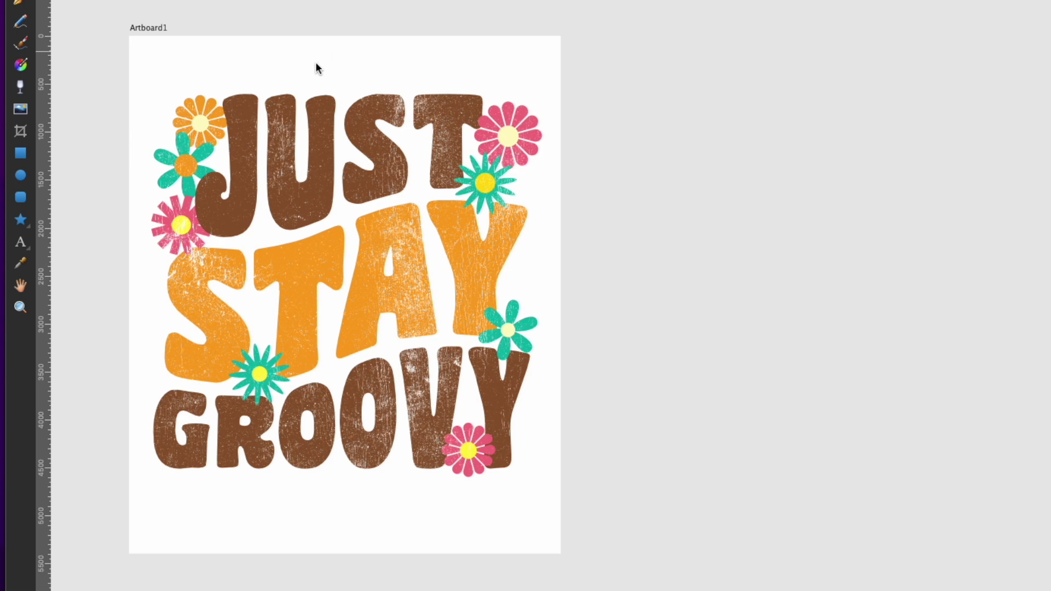
Change the textured lettering artboard's background to light yellow with cyan 0, magenta 0, yellow 63 and black (K) 0
{"action": "left_click", "coordinate": [153, 28]}
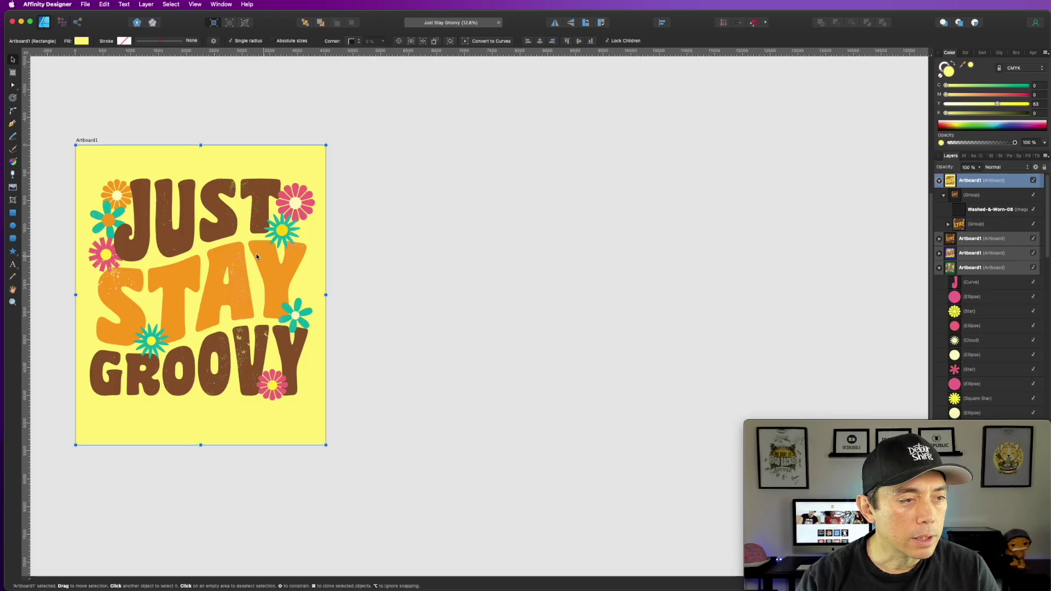
{"action": "left_click", "coordinate": [403, 224]}
Examine the worn texture up close across the lettering and flowers on the yellow artboard
{"action": "scroll", "coordinate": [232, 280], "scroll_direction": "up", "scroll_amount": 6}
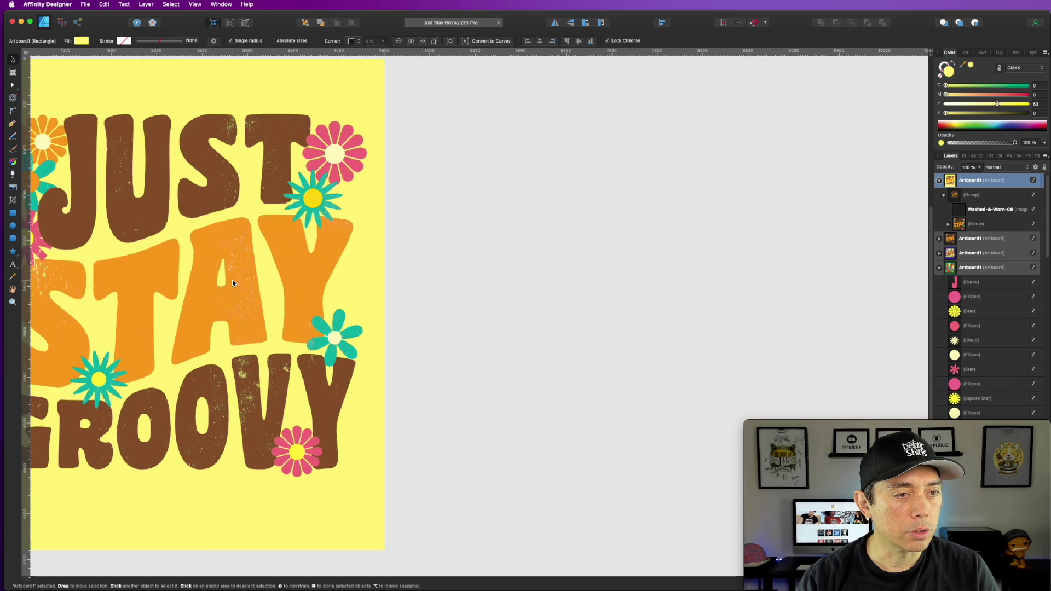
{"action": "scroll", "coordinate": [232, 280], "scroll_direction": "left", "scroll_amount": 10}
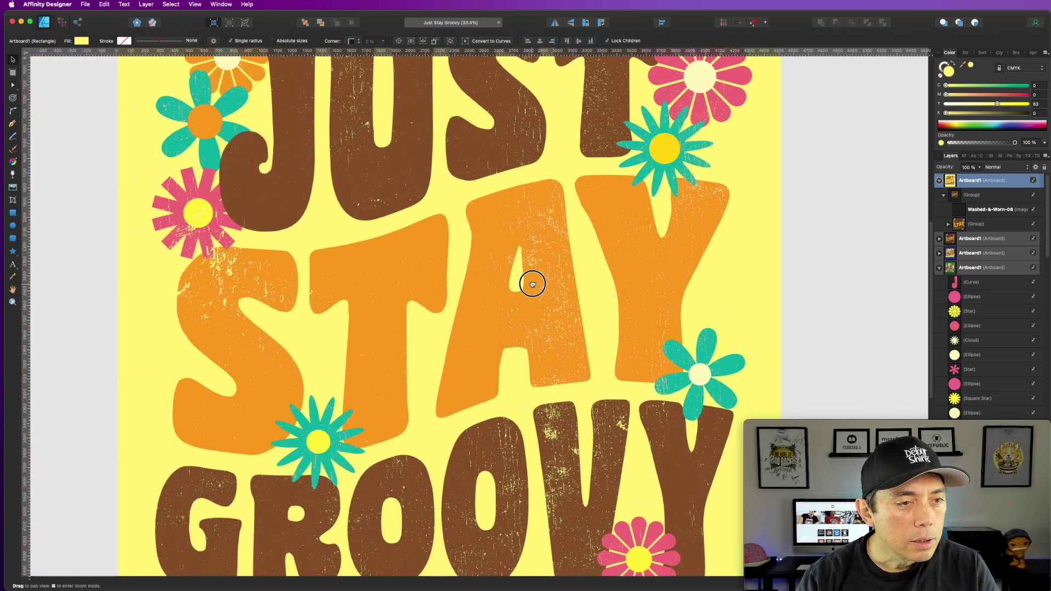
{"action": "scroll", "coordinate": [271, 288], "scroll_direction": "up", "scroll_amount": 4}
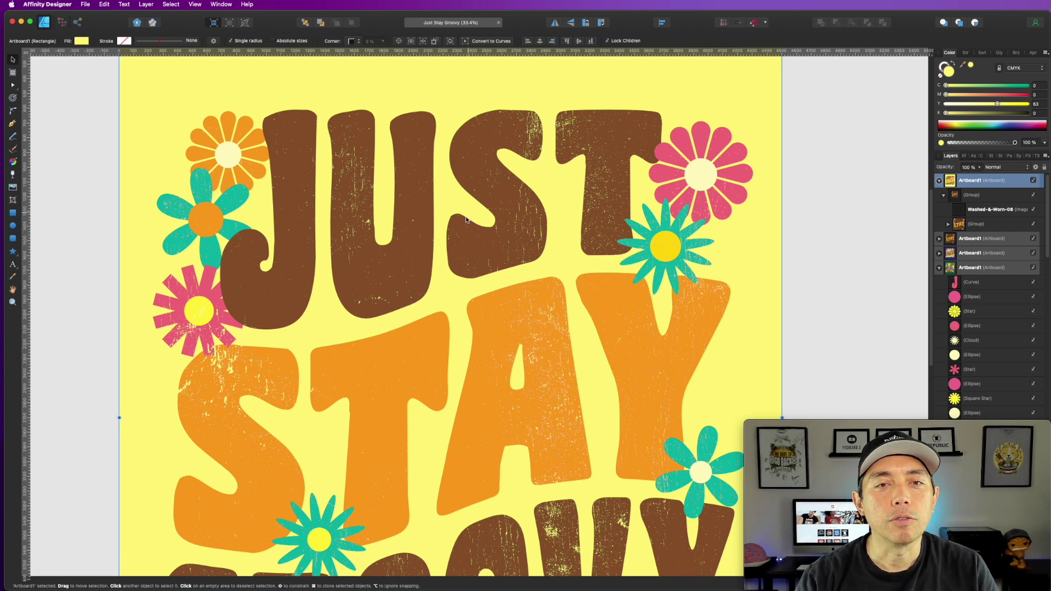
{"action": "scroll", "coordinate": [701, 236], "scroll_direction": "down", "scroll_amount": 4}
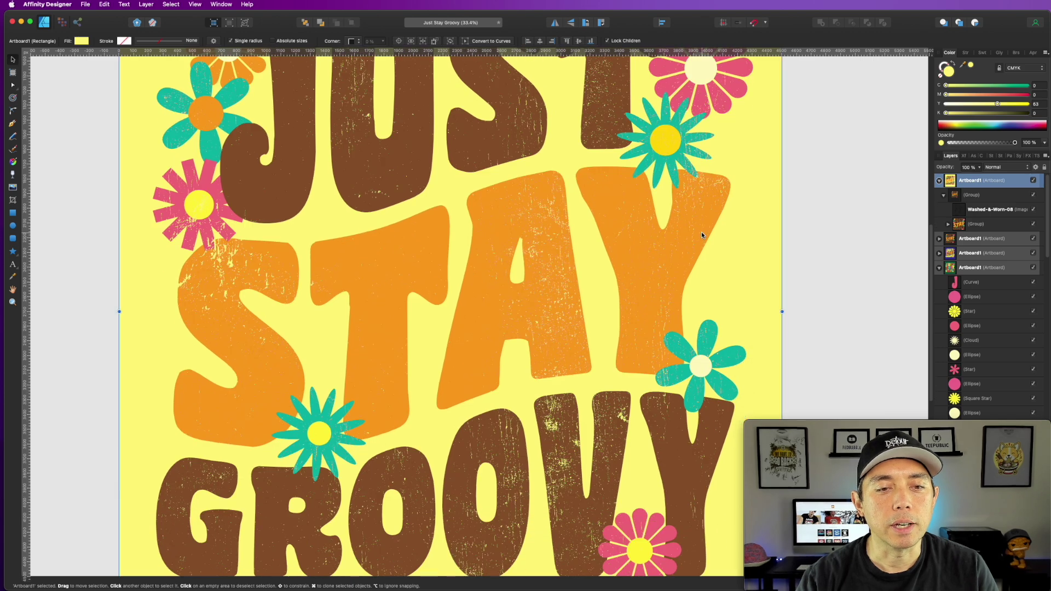
{"action": "scroll", "coordinate": [702, 235], "scroll_direction": "down", "scroll_amount": 4}
{"action": "scroll", "coordinate": [702, 235], "scroll_direction": "up", "scroll_amount": 10}
{"action": "scroll", "coordinate": [701, 234], "scroll_direction": "down", "scroll_amount": 4}
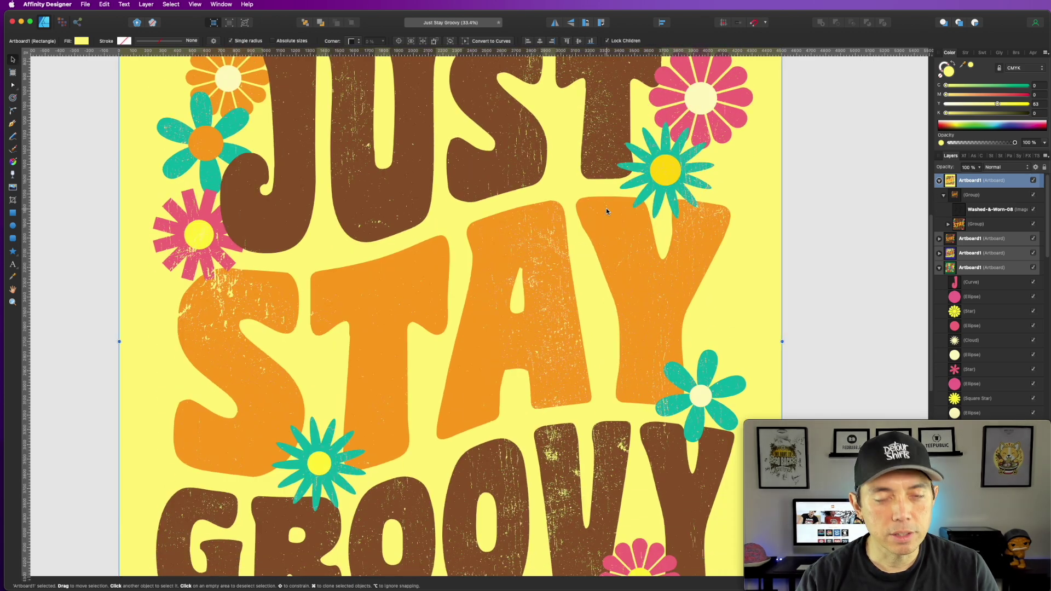
{"action": "key", "text": "super+0"}
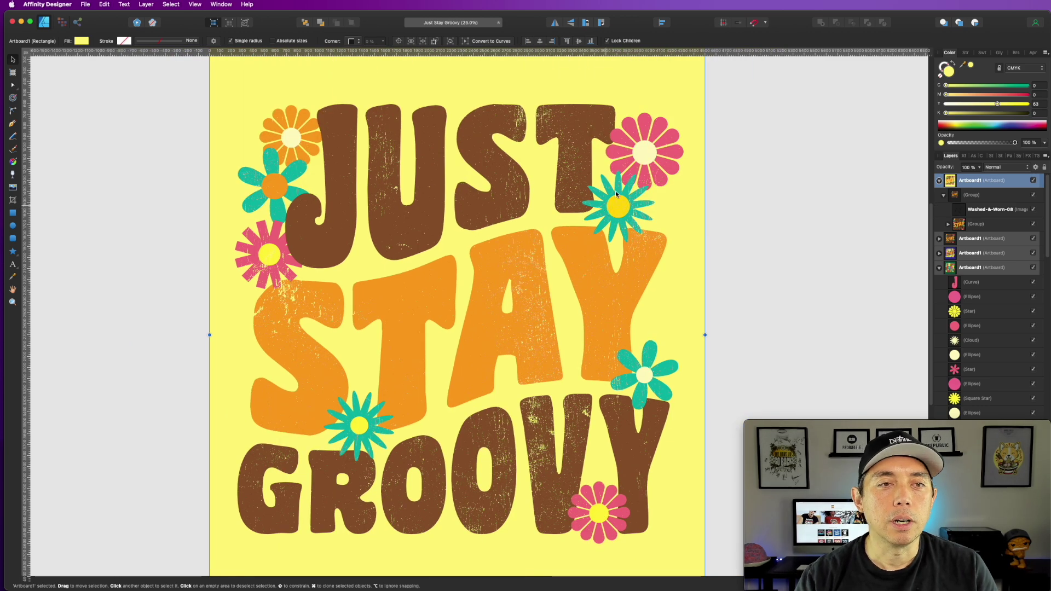